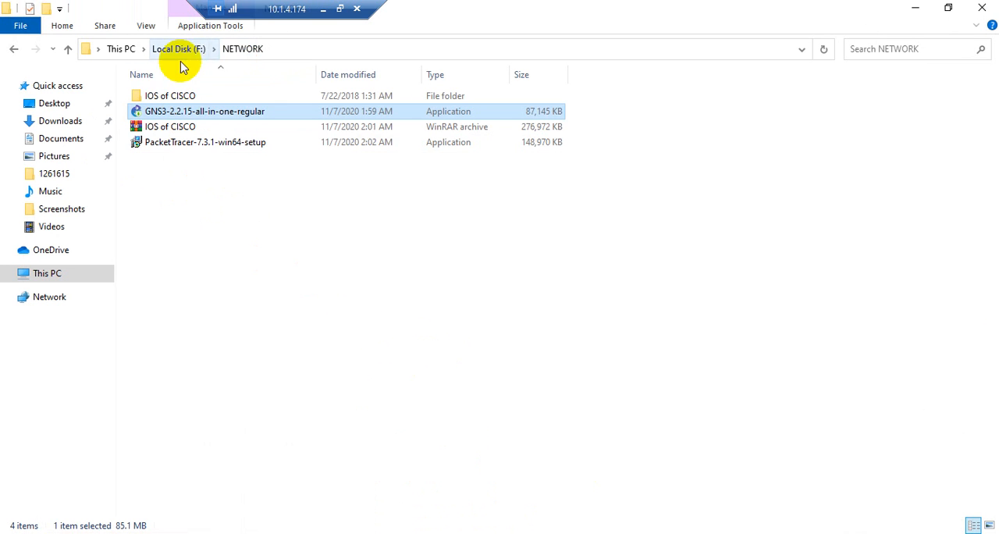
Minimize the file window and start a new IOS router template in the GNS3 preferences
click(182, 94)
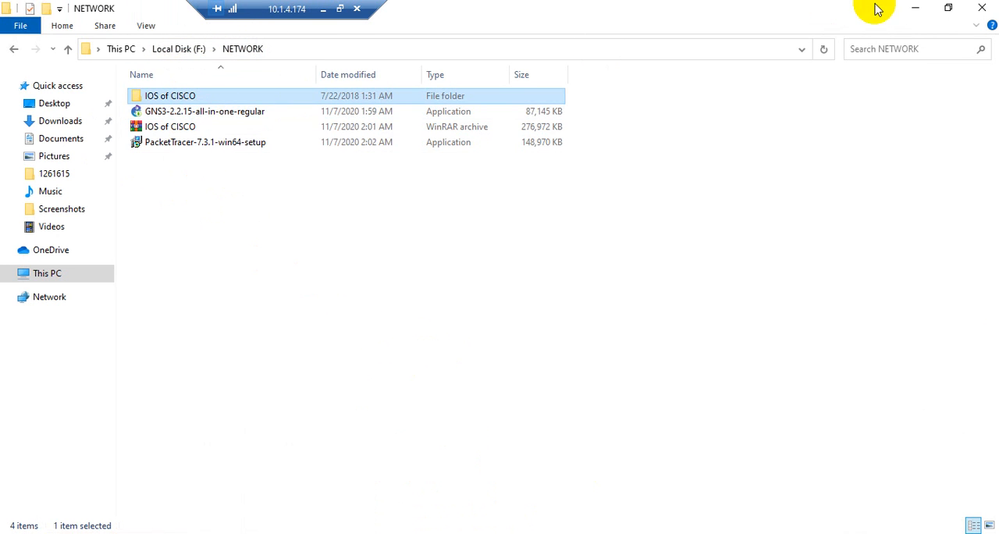
click(914, 7)
click(38, 24)
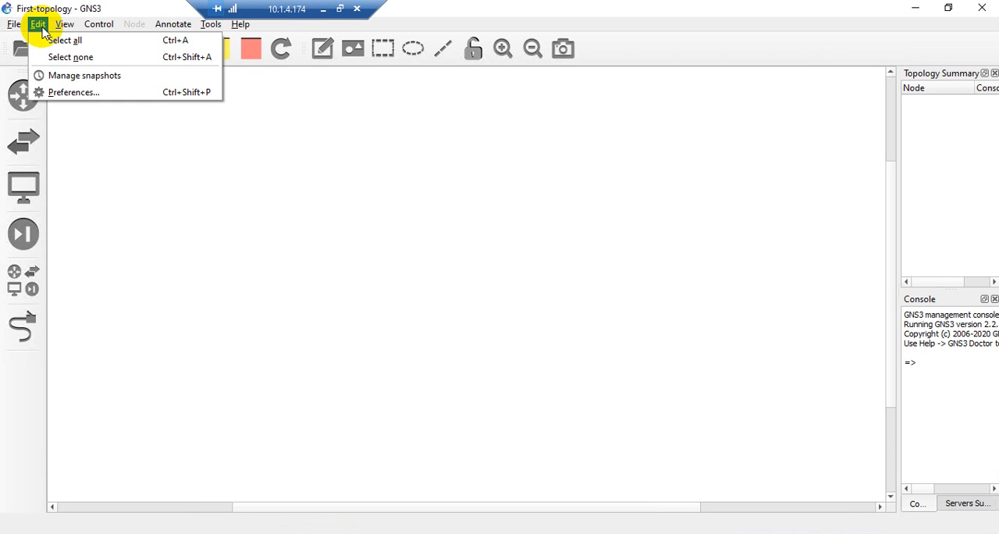
click(58, 97)
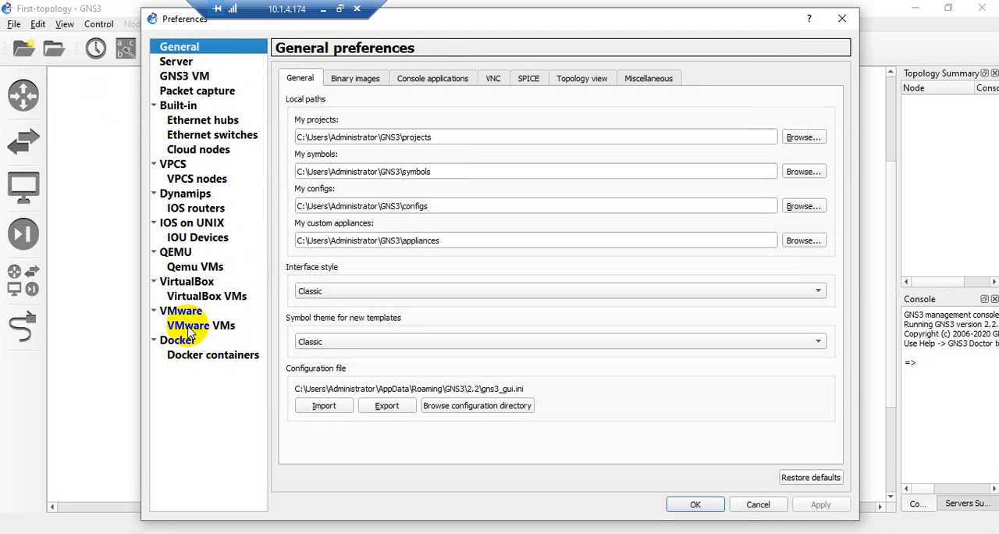
click(185, 211)
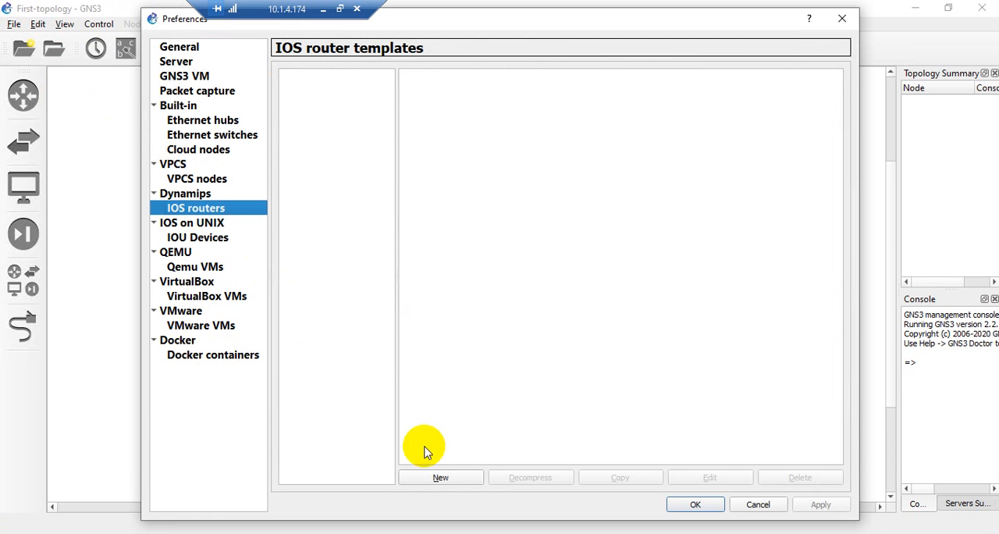
click(426, 479)
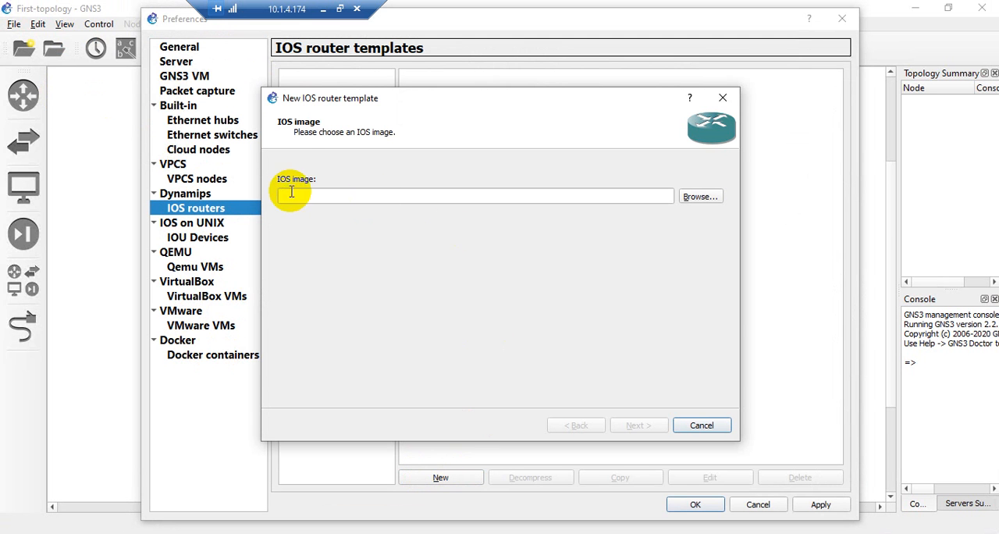
Load c7200-advipservicesk9-mz.152-4.S5.bin from the F: drive's NETWORK\IOS of CISCO folder as the IOS image, accepting decompression
click(698, 198)
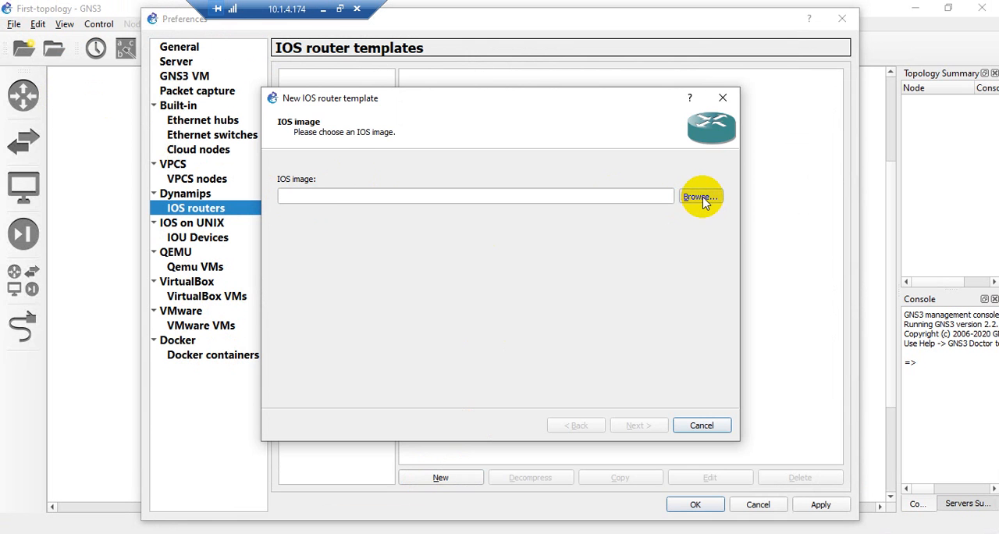
scroll(379, 312, down, 1)
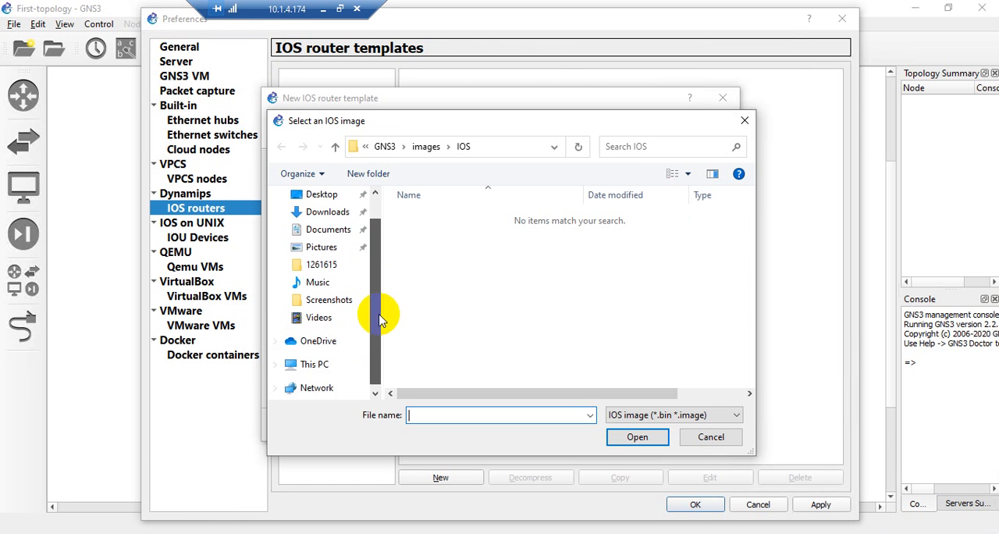
click(315, 349)
scroll(521, 330, down, 3)
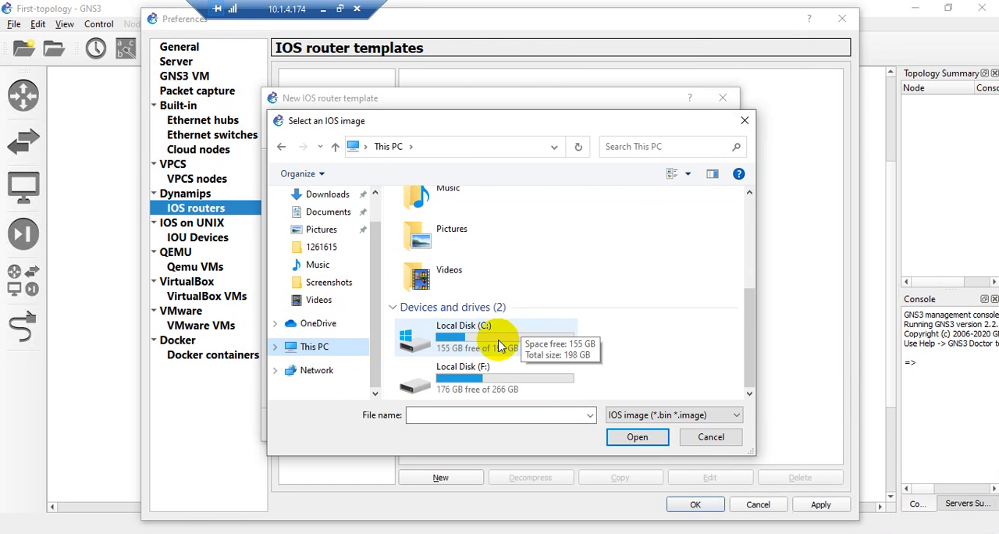
double_click(445, 370)
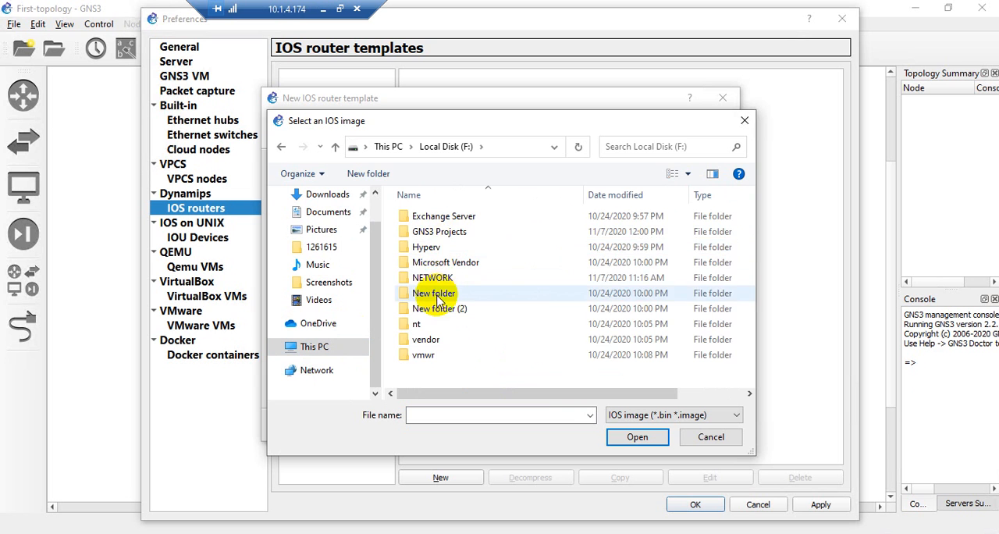
double_click(431, 278)
double_click(440, 228)
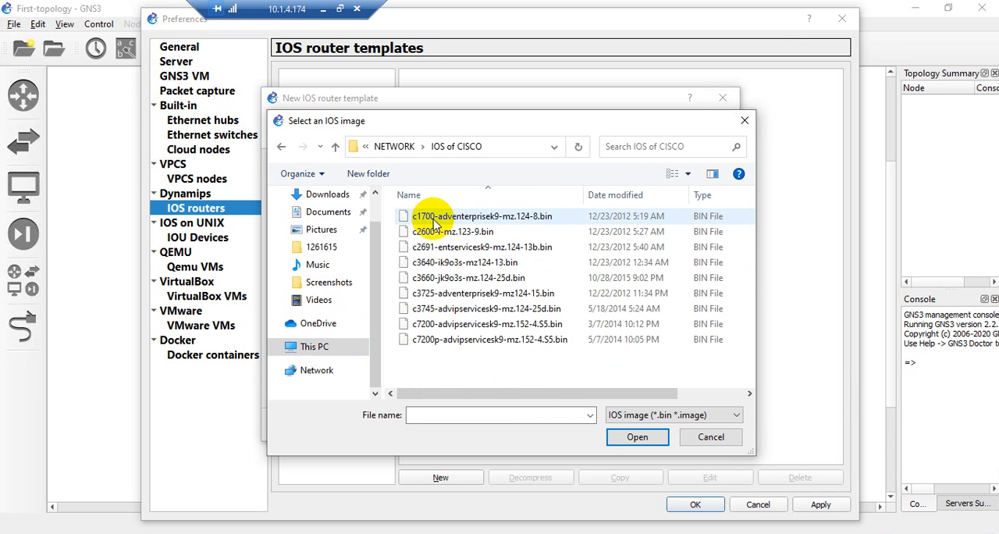
click(477, 326)
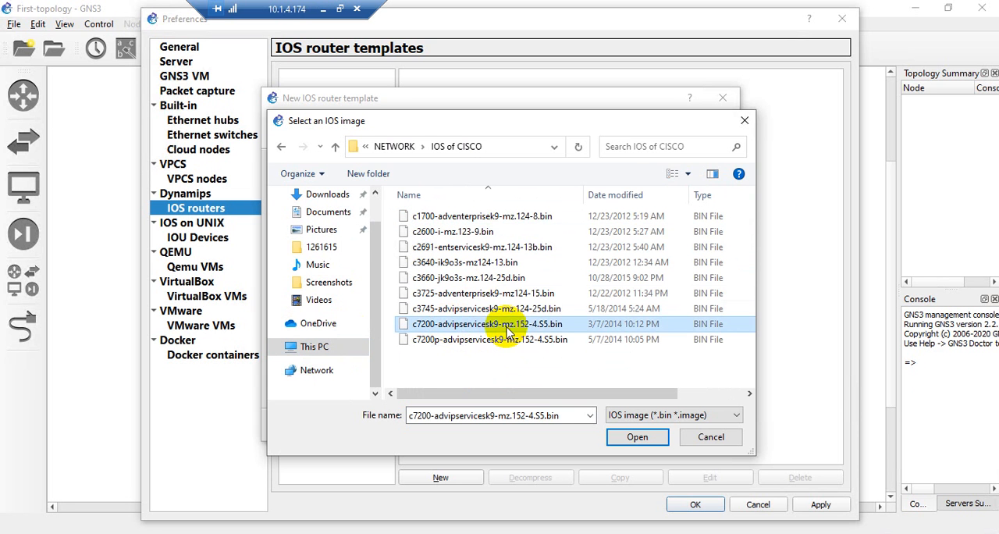
double_click(518, 340)
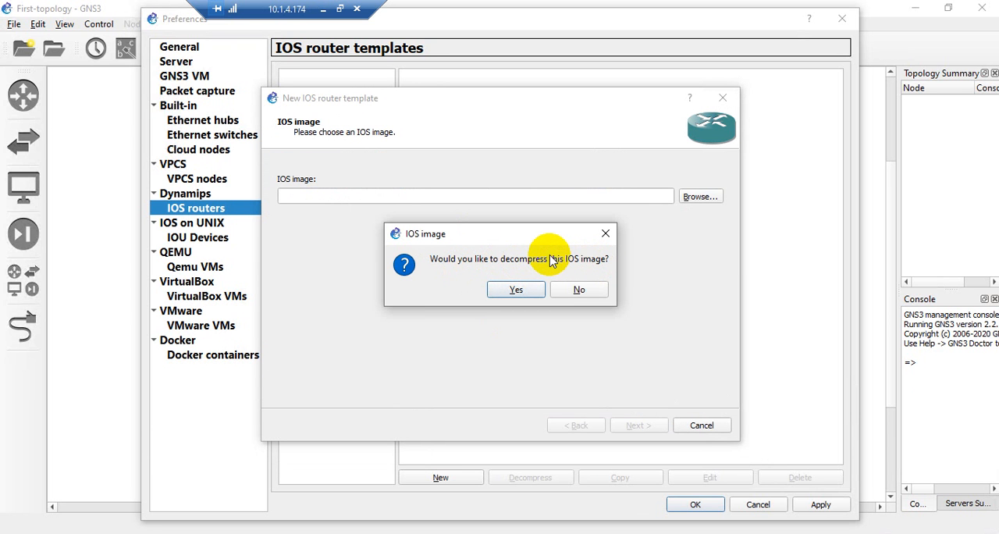
click(516, 289)
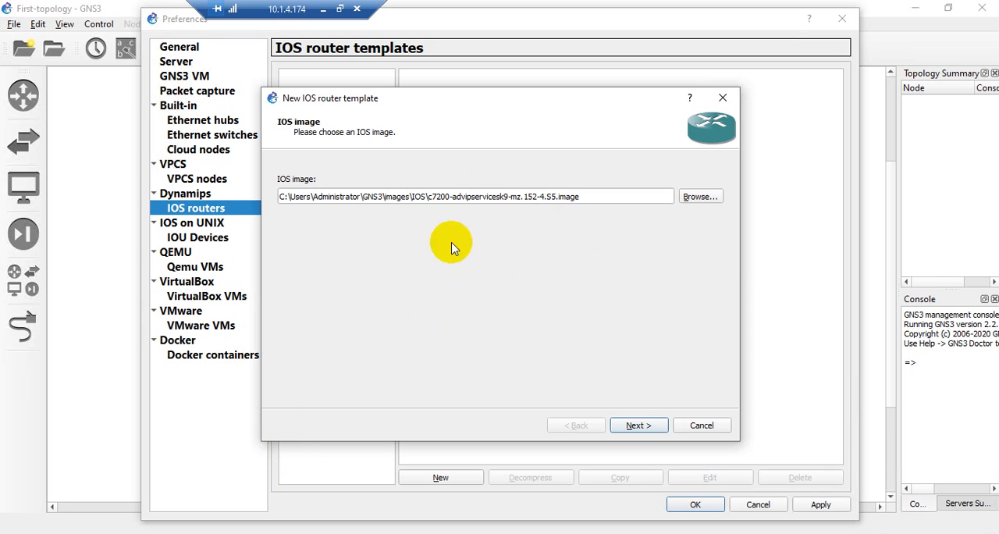
Cancel the new router template and close the preferences without saving
click(702, 427)
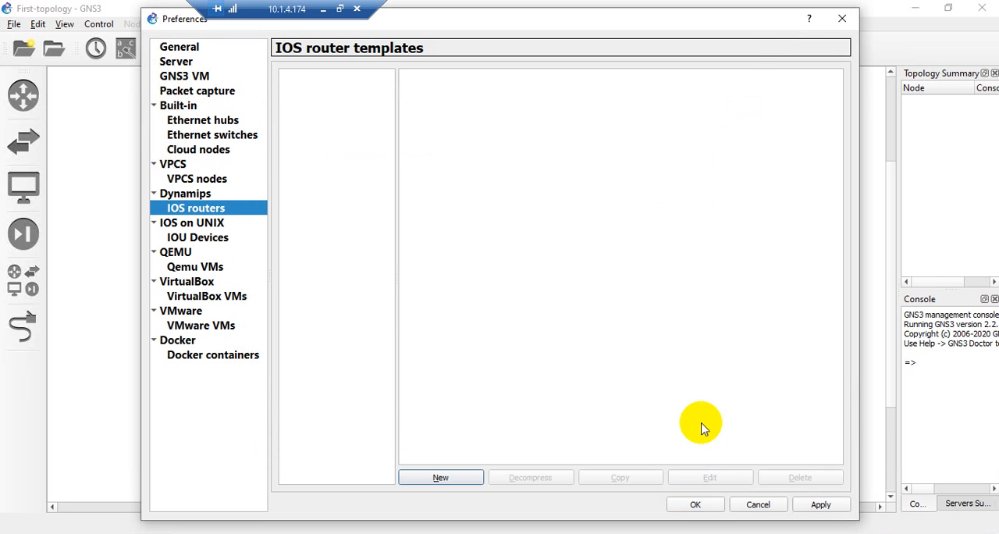
click(841, 19)
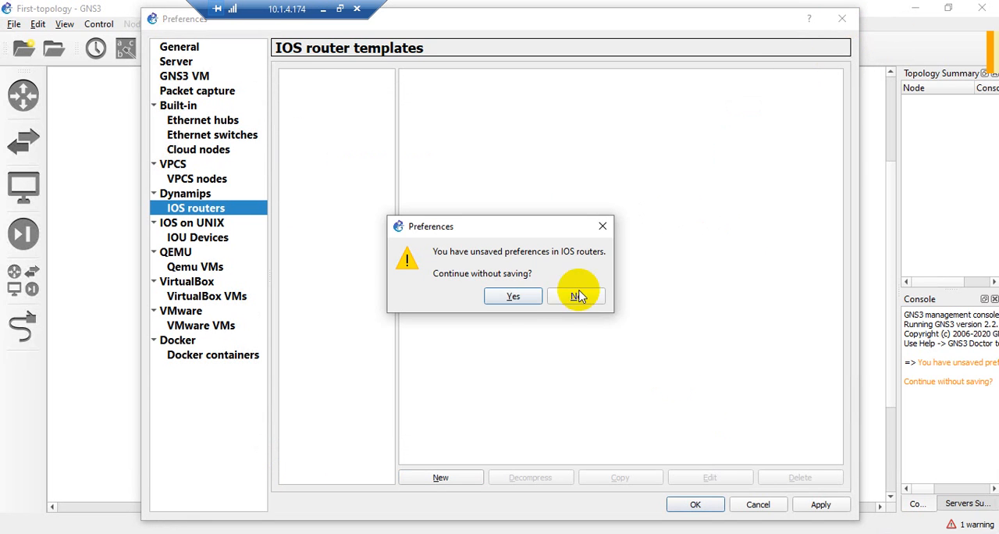
click(575, 296)
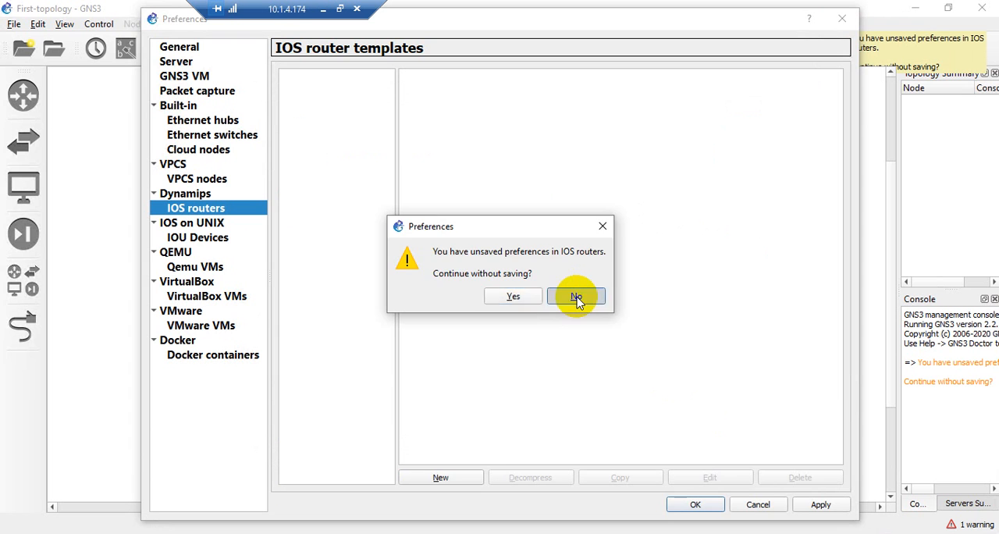
click(758, 504)
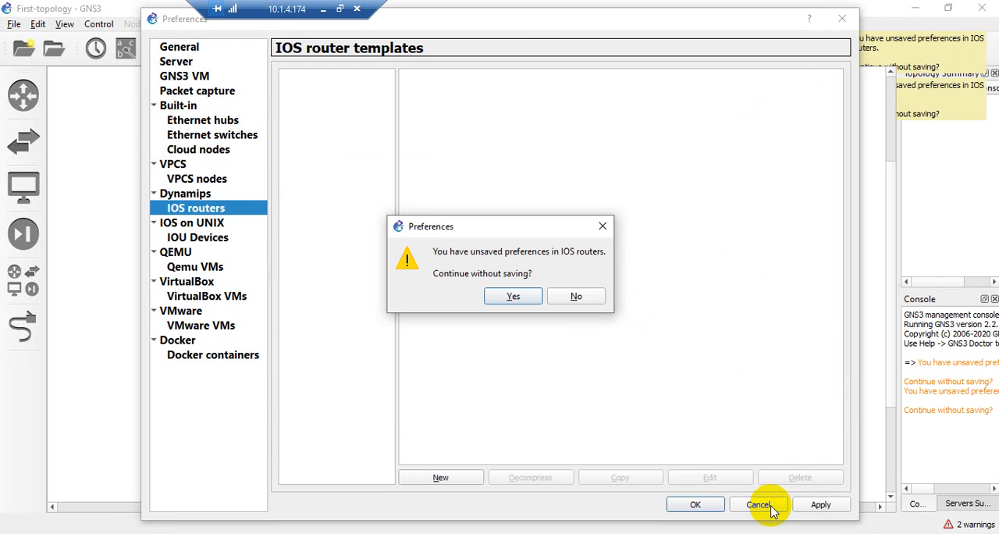
click(516, 297)
Reopen the IOS router preferences and start a new template set to use a new image
click(36, 24)
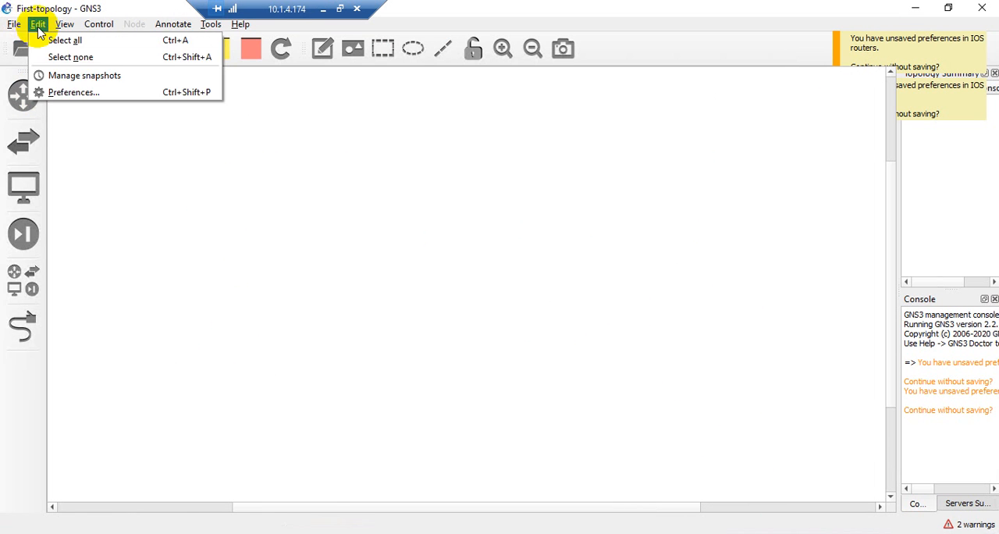
click(35, 91)
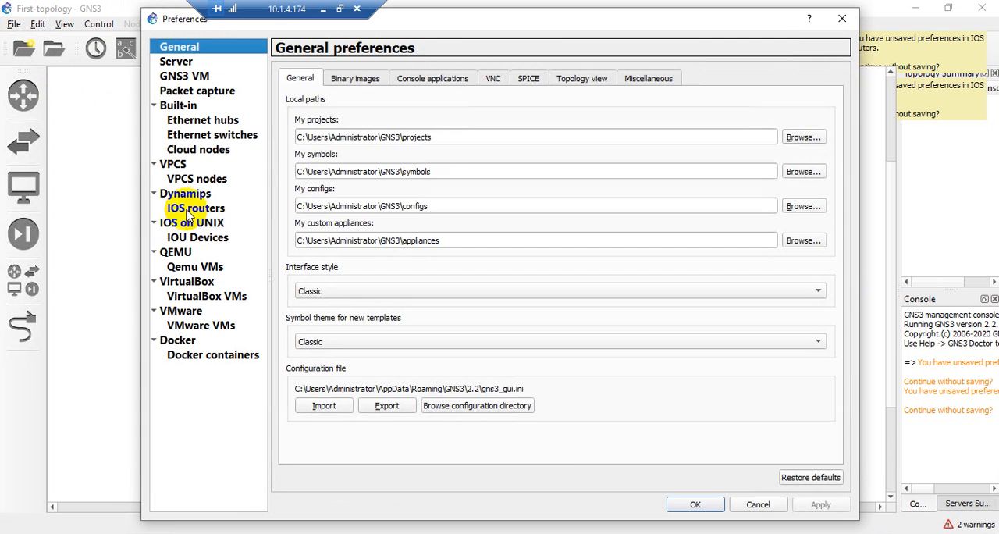
click(193, 209)
click(441, 477)
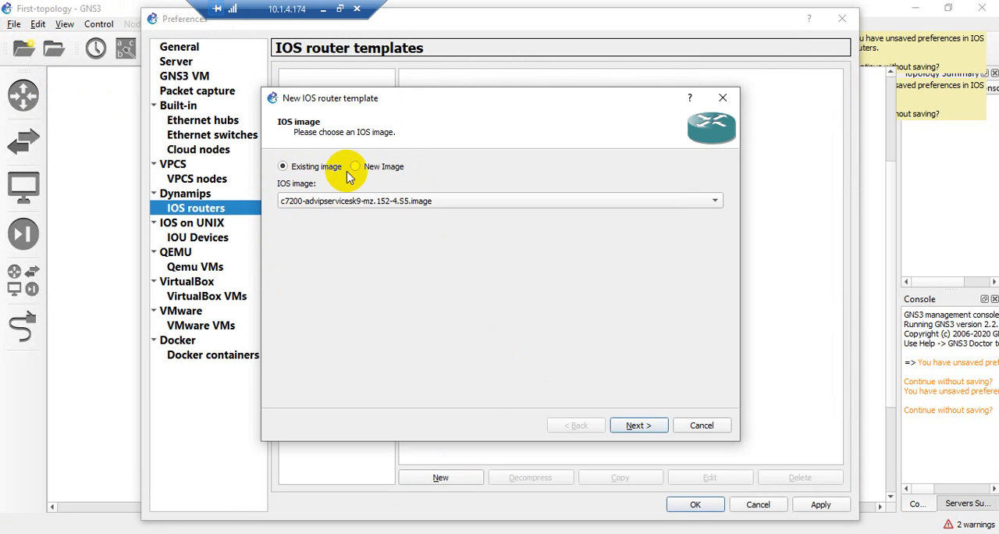
click(356, 167)
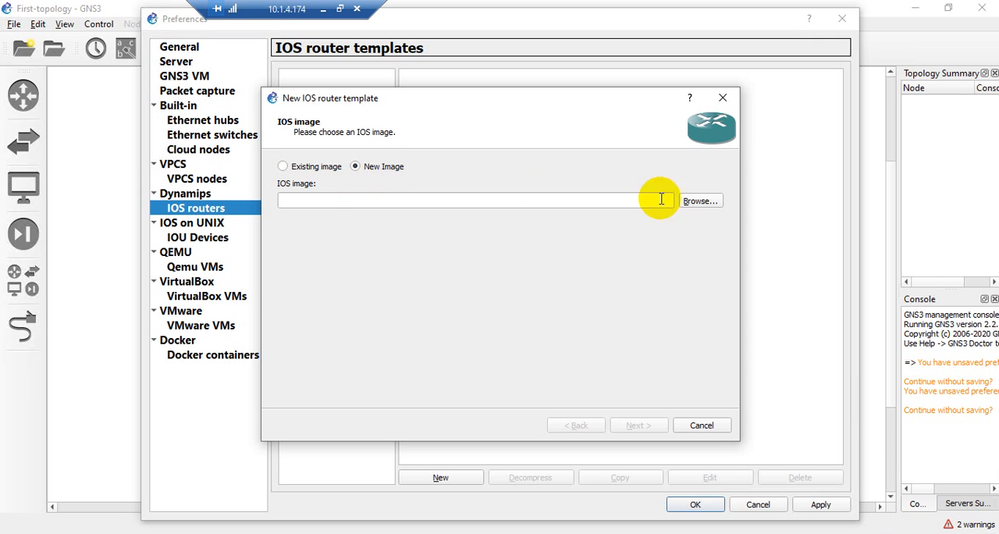
Load and decompress c7200-advipservicesk9-mz.152-4.S5.bin as the template's image, and accept c7200 as its name and platform
click(697, 200)
click(505, 324)
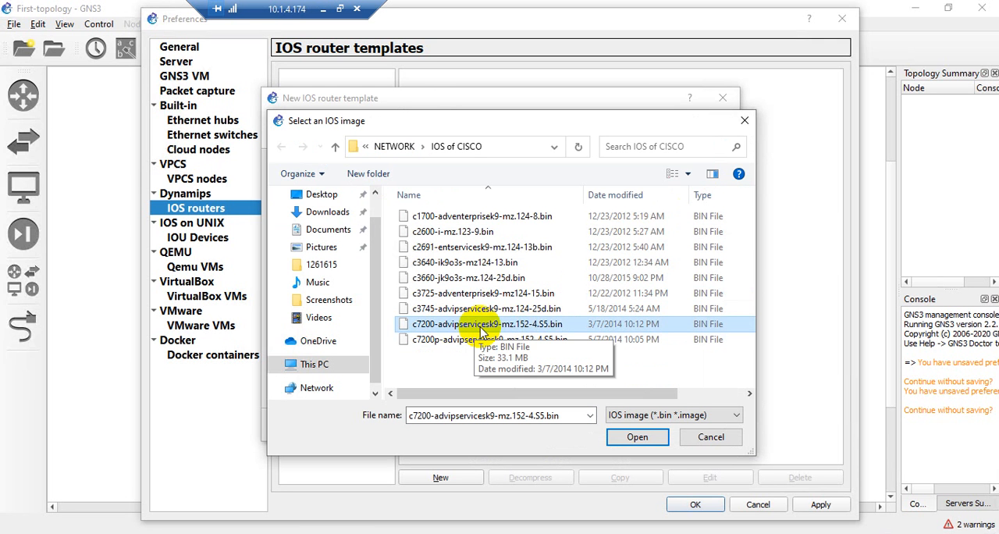
double_click(483, 331)
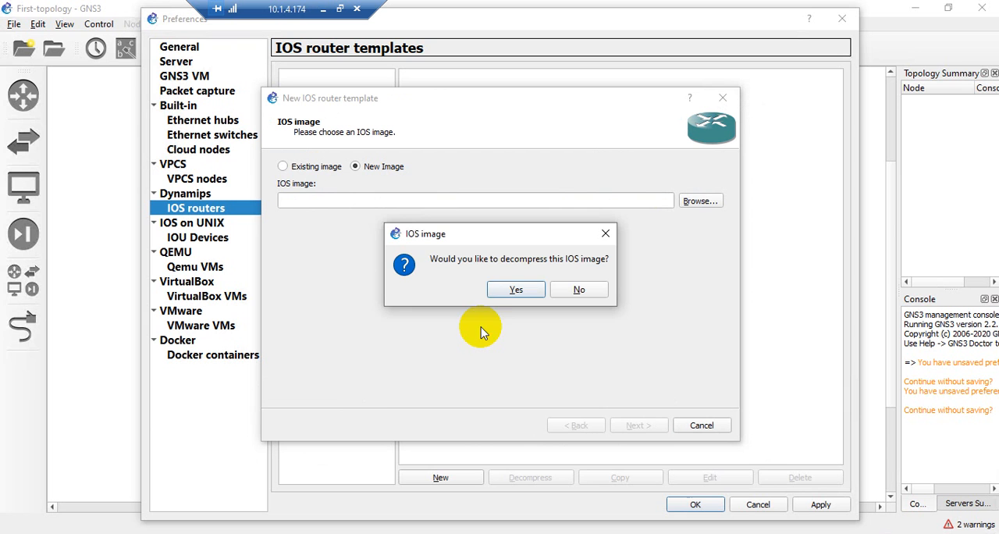
click(499, 291)
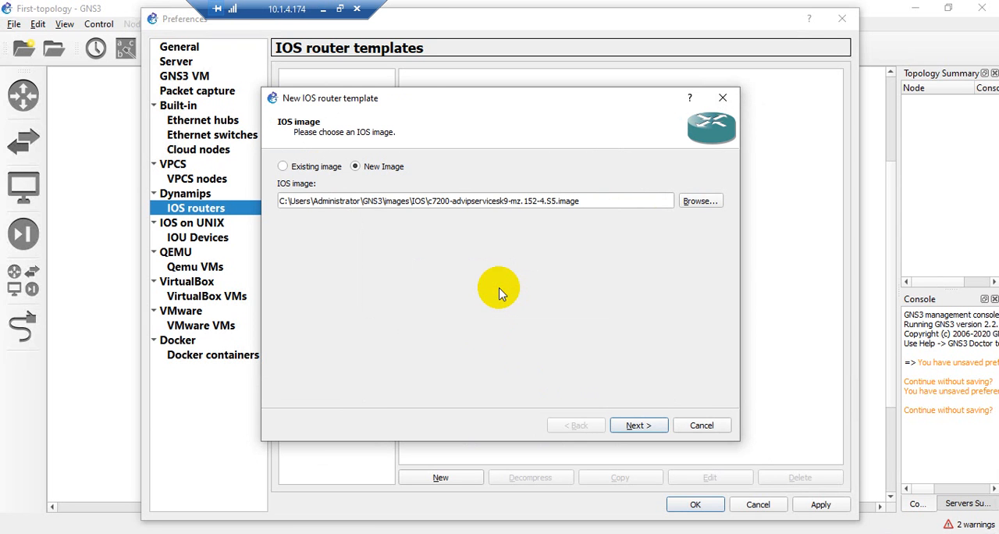
click(638, 425)
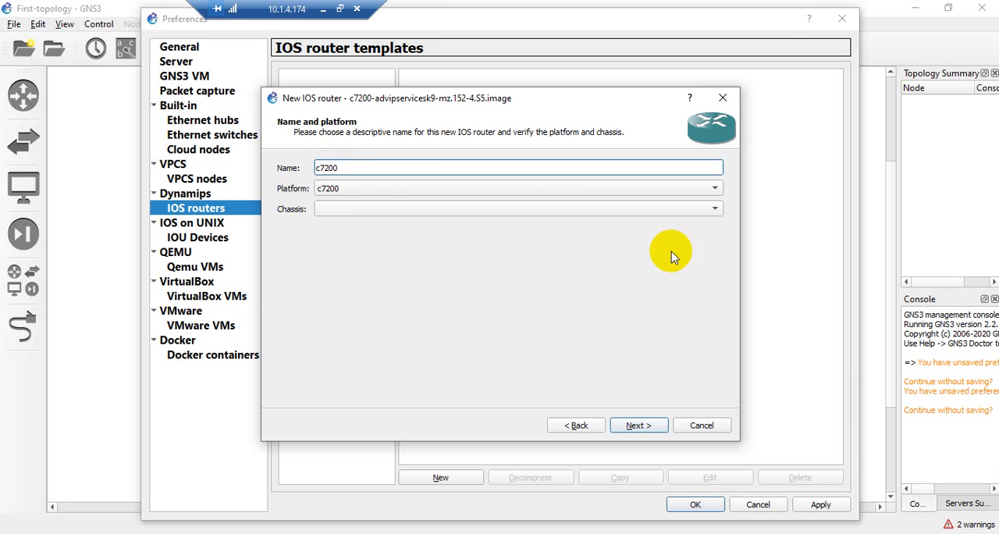
click(638, 425)
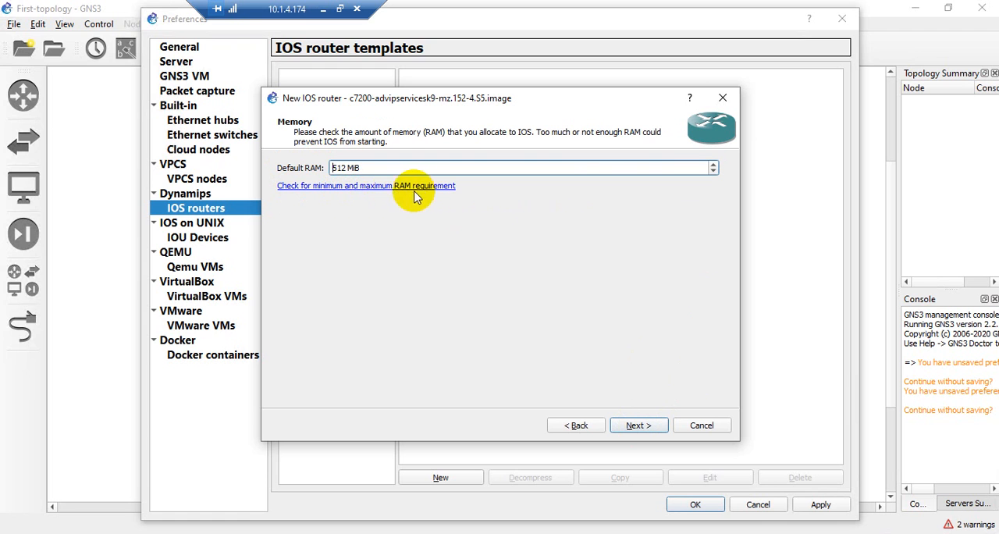
Open the IOS minimum and maximum RAM requirement page in the browser and submit the account email on the Cisco login
click(383, 186)
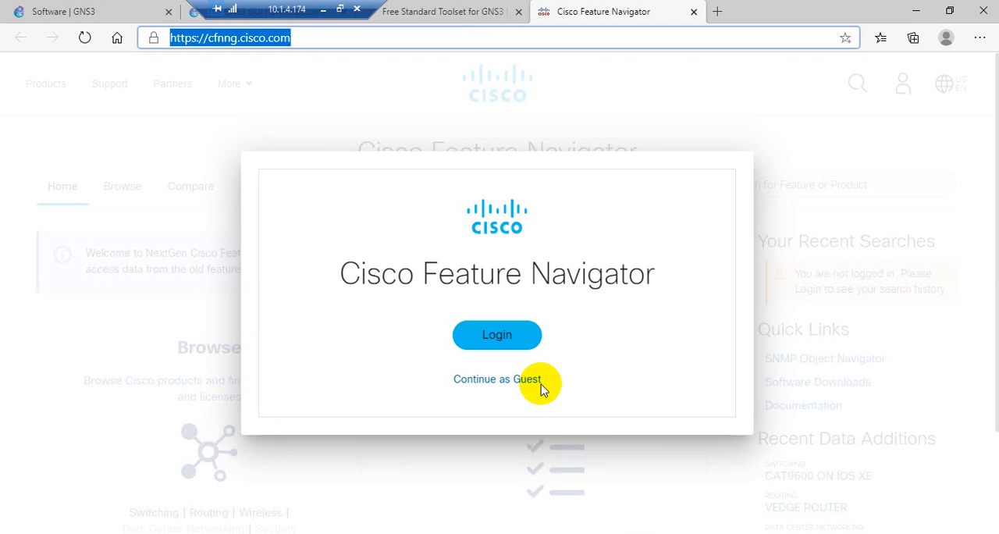
click(505, 337)
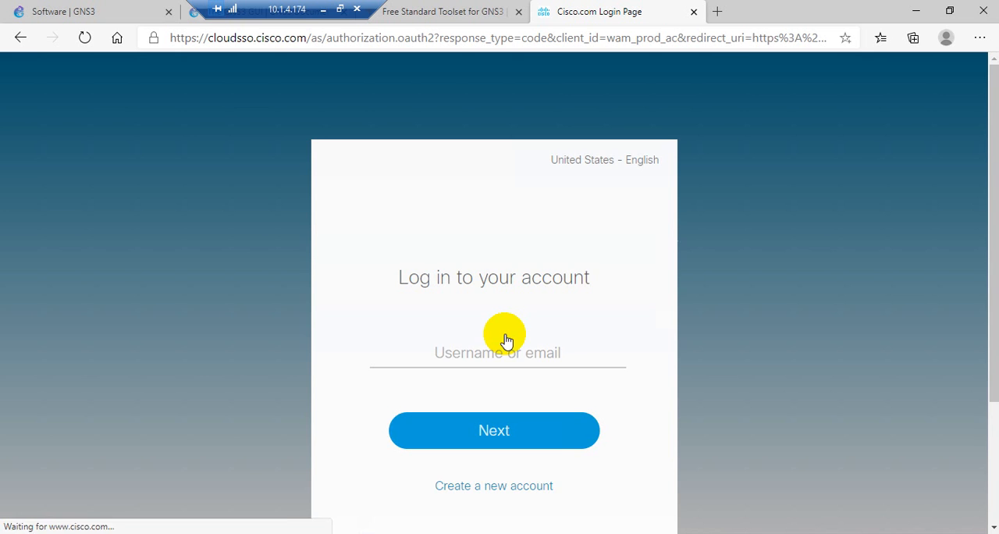
click(458, 361)
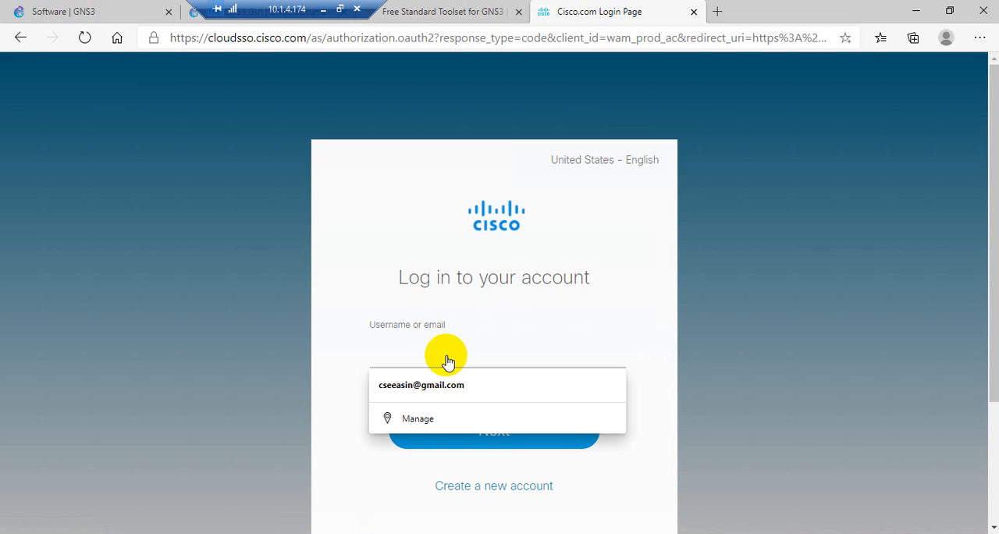
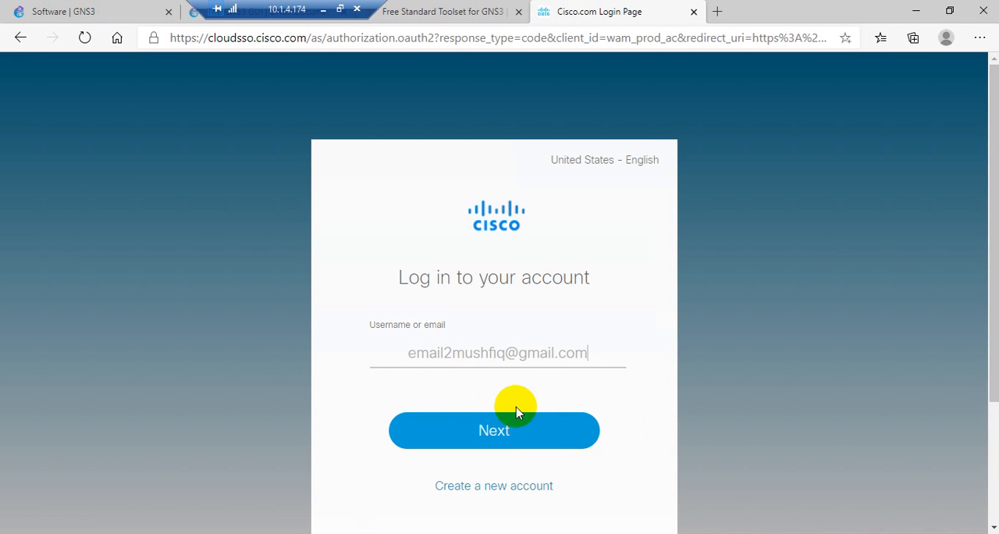
click(496, 437)
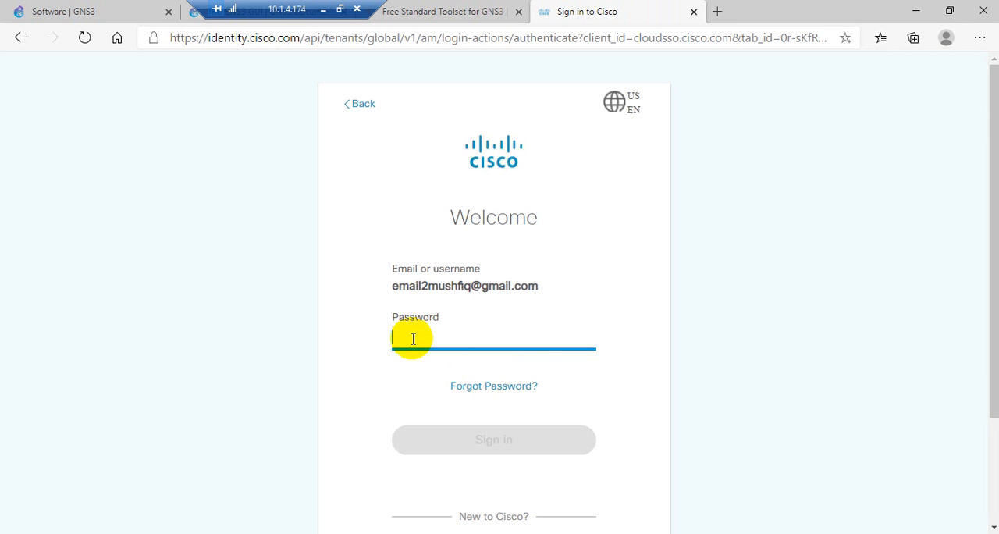
Enter the account password, sign in to Cisco Feature Navigator, and decline saving the password in the browser
text(•)
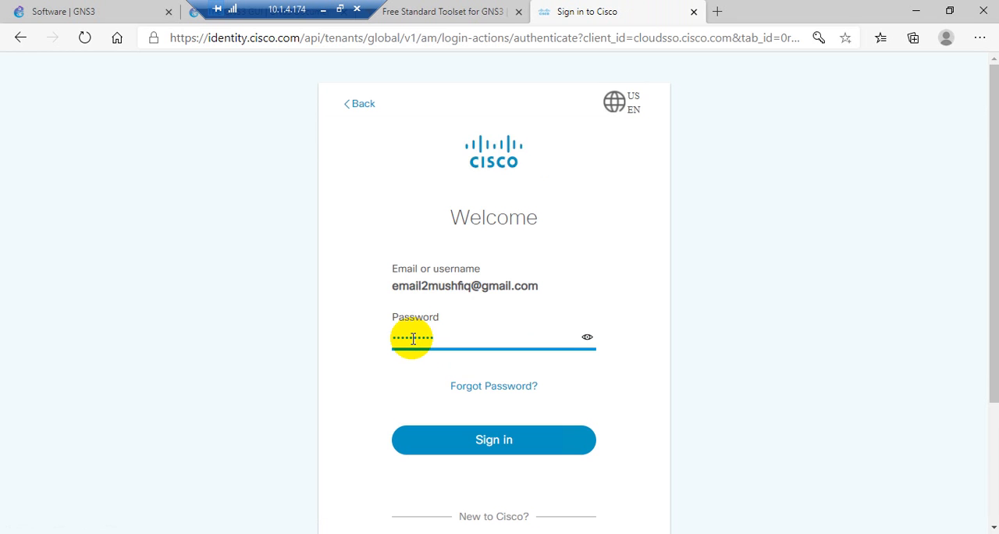
click(470, 439)
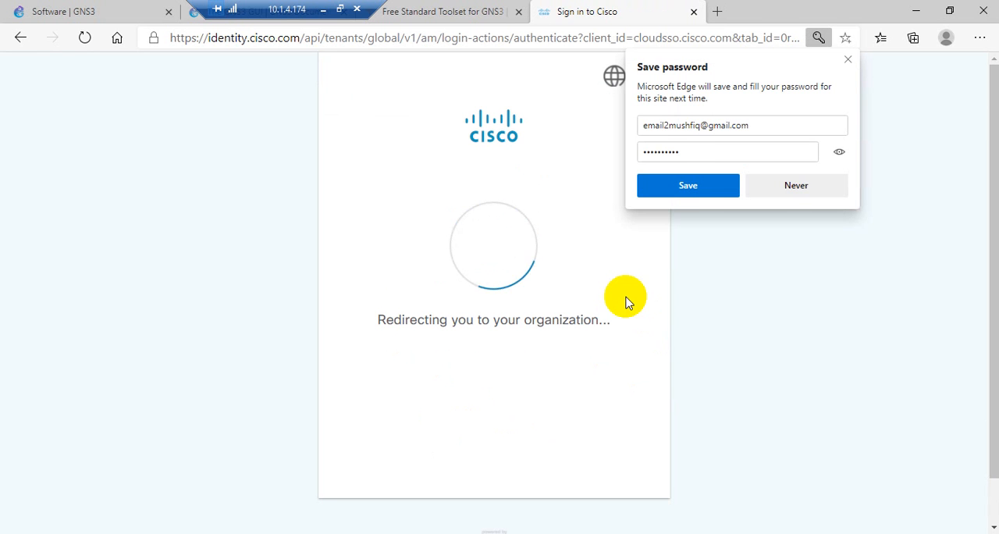
click(792, 187)
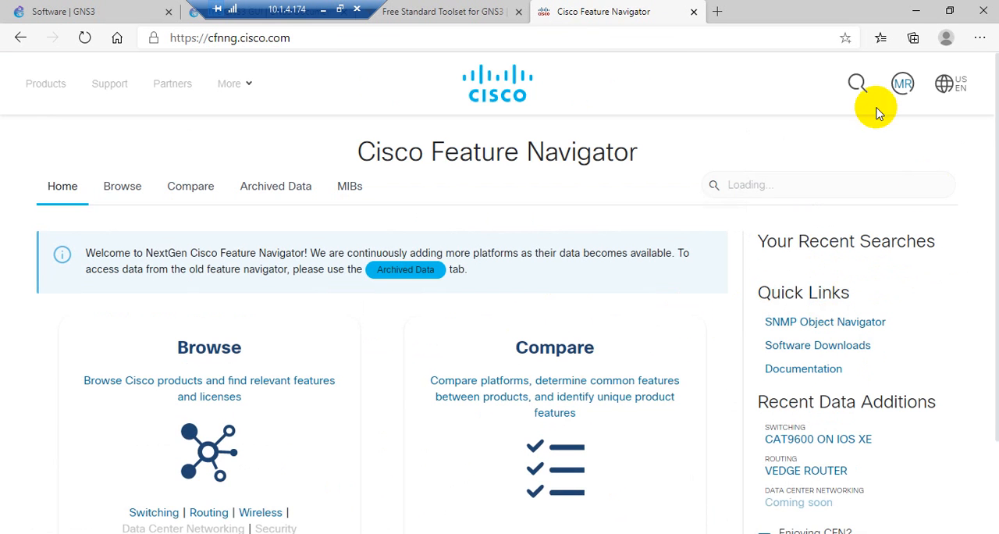
Check the signed-in account's profile details and look over the Cisco Feature Navigator home page
click(903, 84)
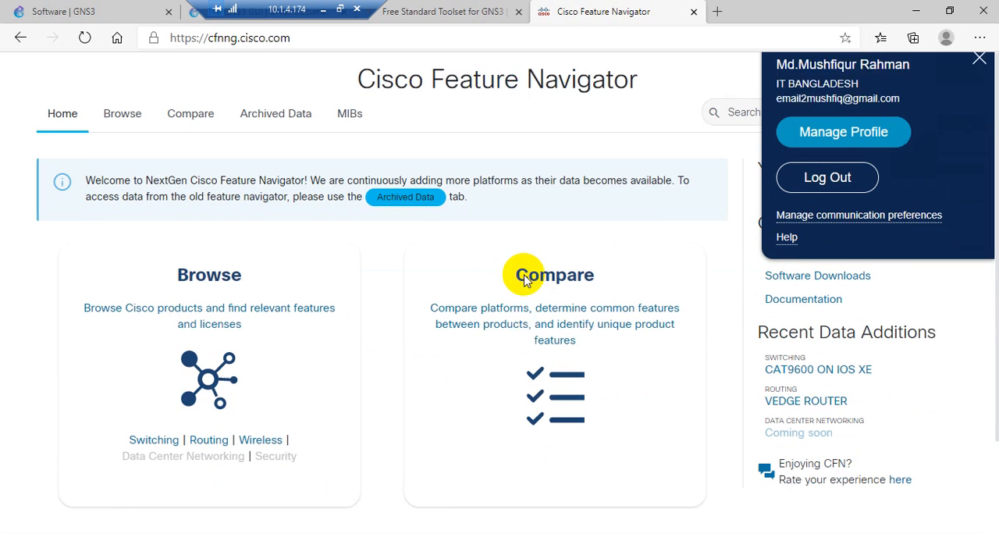
scroll(435, 274, down, 2)
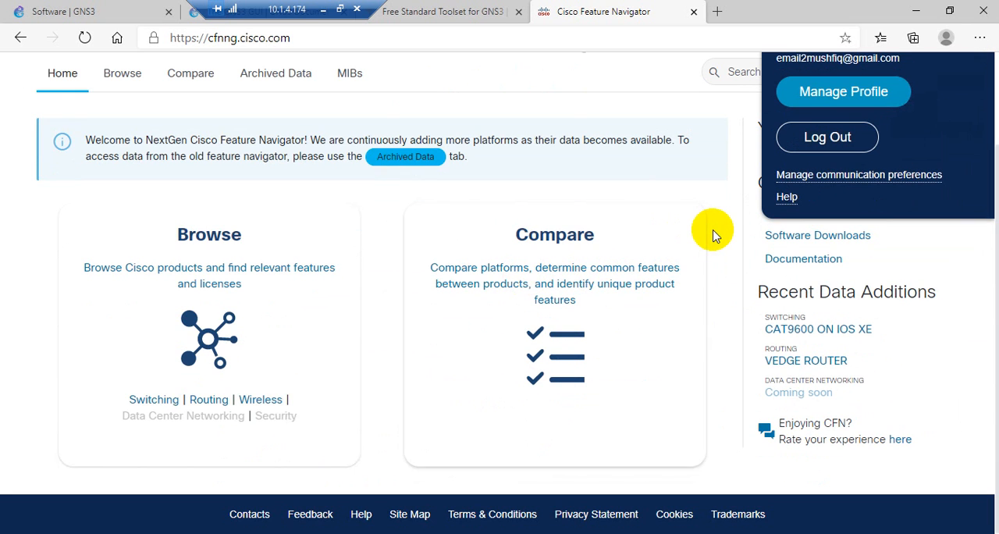
scroll(716, 232, up, 2)
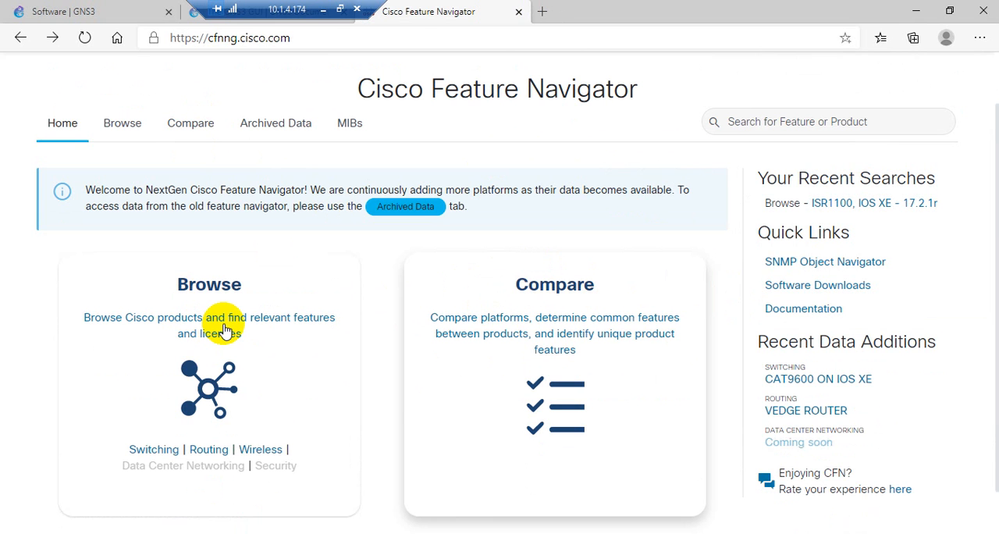
Open the routing products browser in Cisco Feature Navigator and choose ASR1001-HX as the platform
click(202, 451)
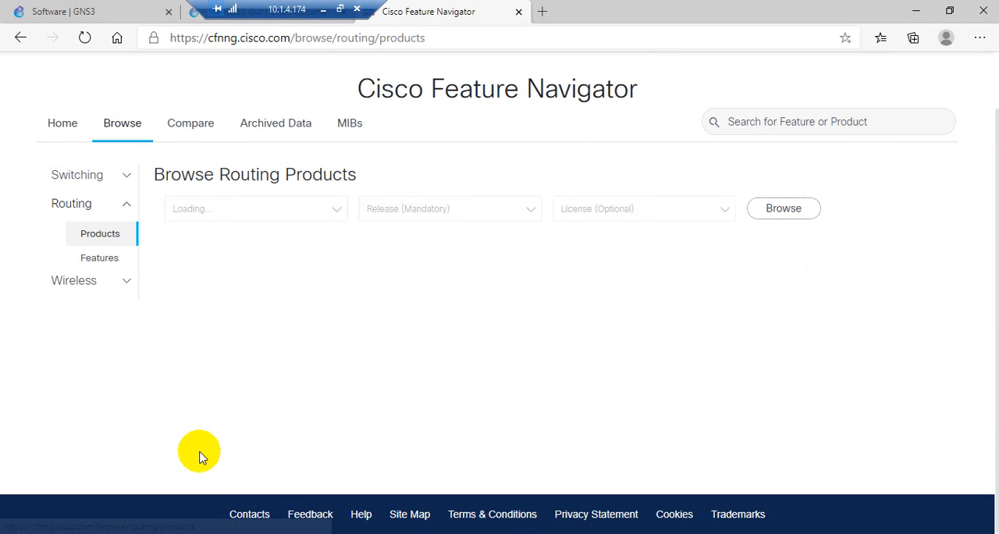
click(214, 209)
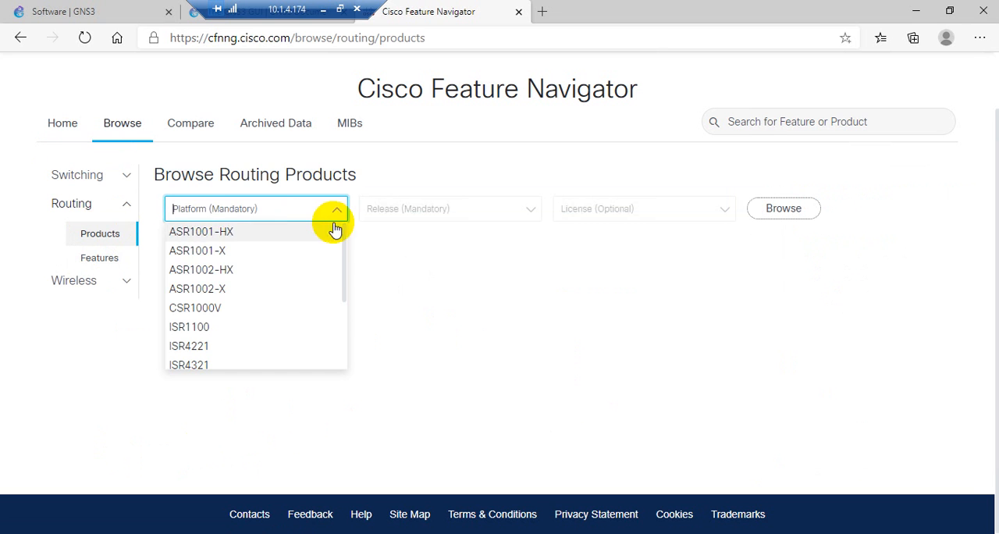
click(189, 327)
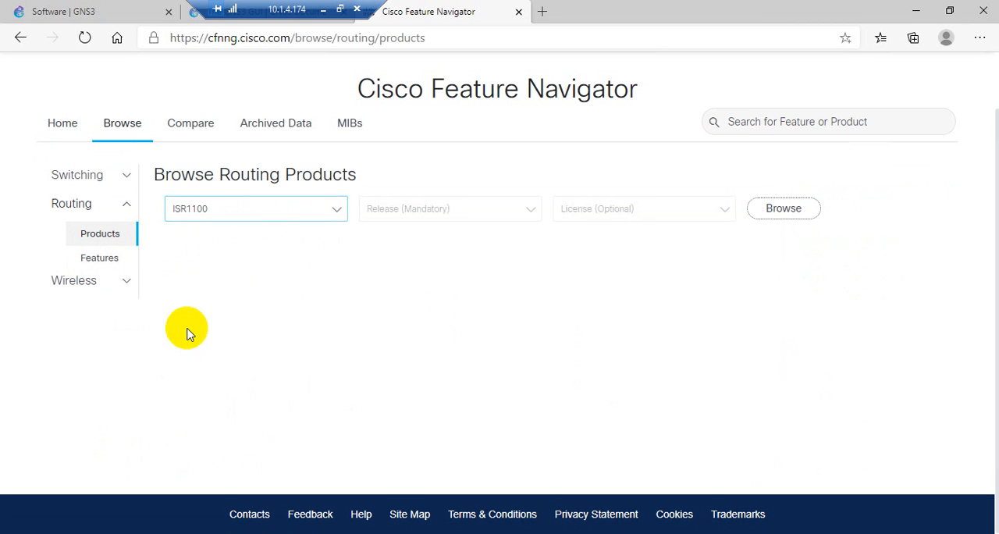
click(305, 213)
click(202, 233)
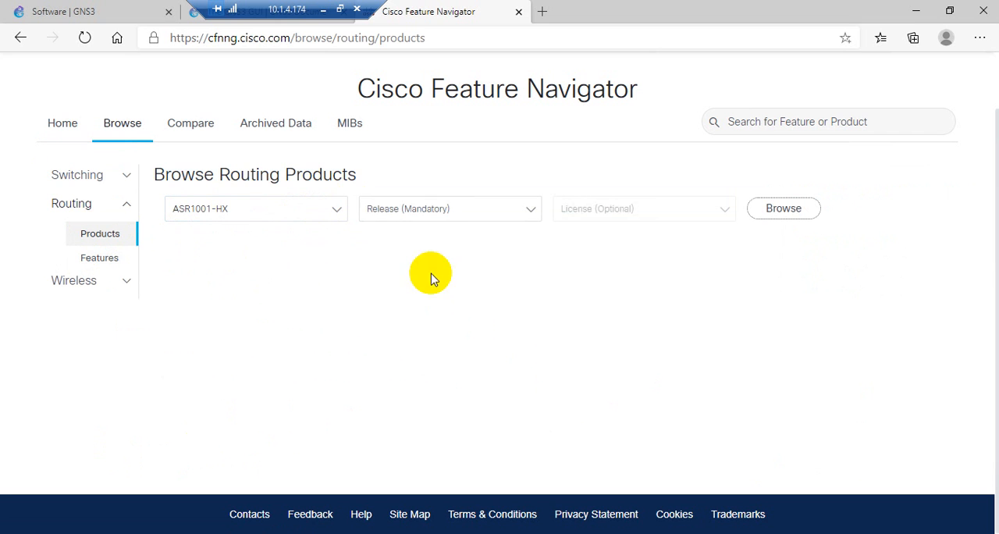
Browse the product's data for release IOS XE - 17.2.1r with the license option set to None
click(485, 210)
click(441, 227)
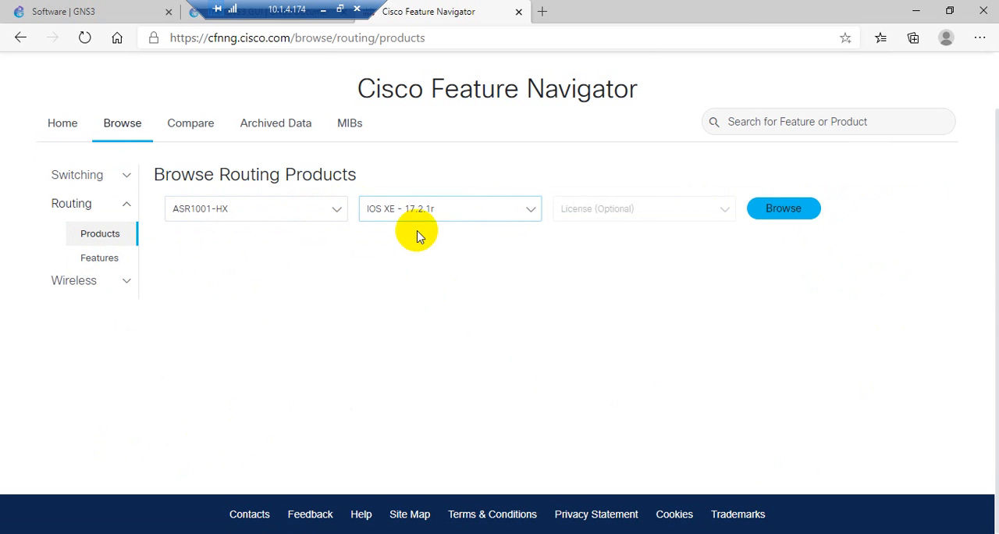
click(597, 214)
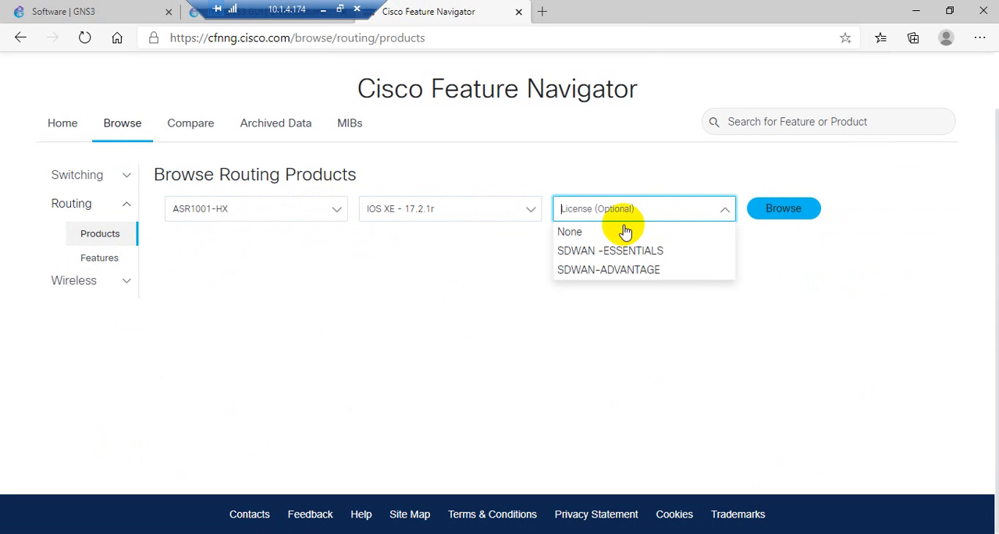
click(570, 233)
click(784, 220)
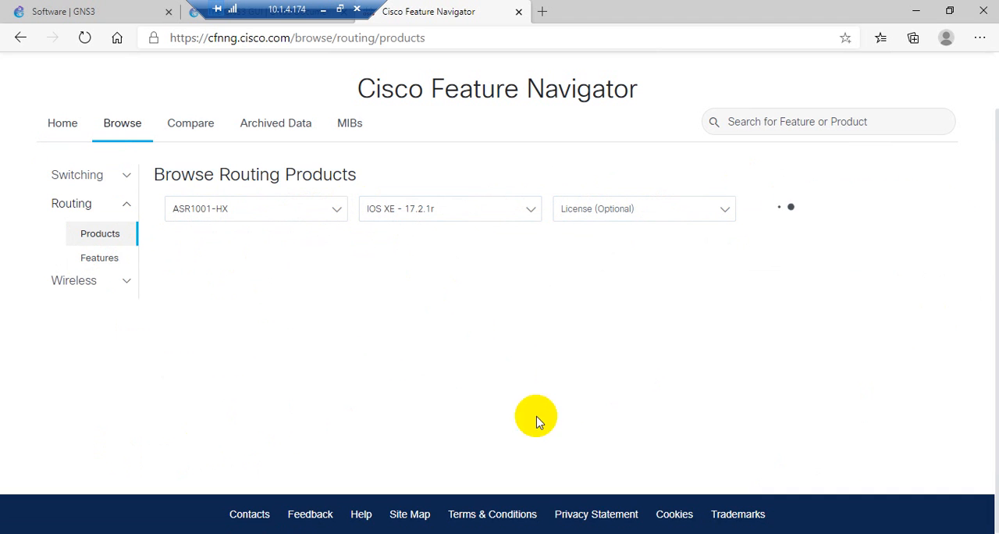
Expand the SDWAN -ESSENTIALS group of supported features and read through its feature descriptions
click(171, 357)
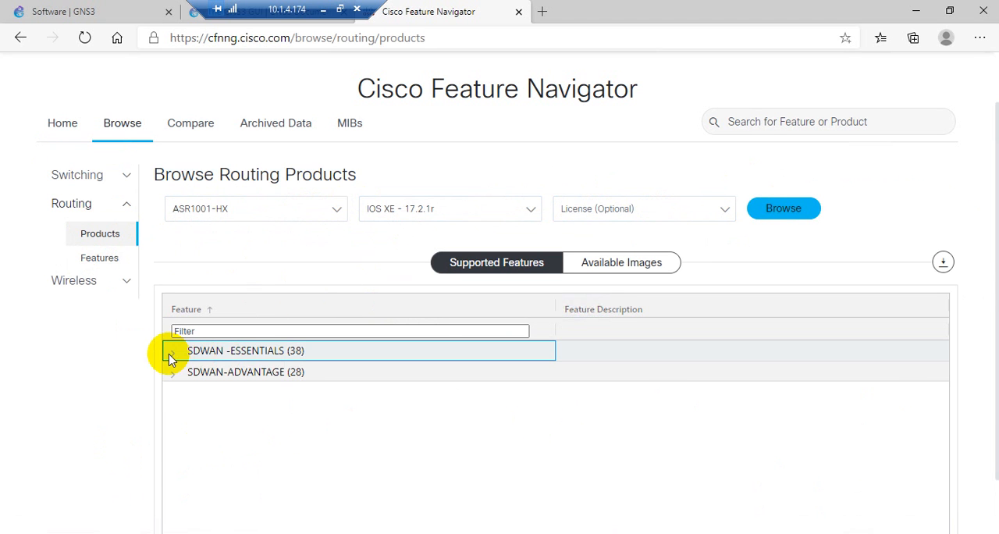
click(172, 356)
scroll(701, 431, down, 3)
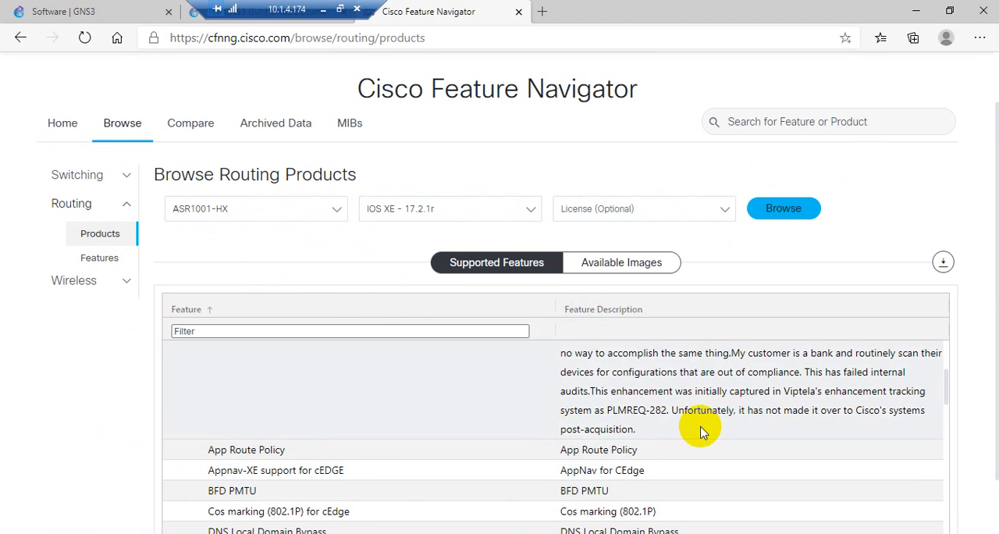
scroll(700, 431, down, 15)
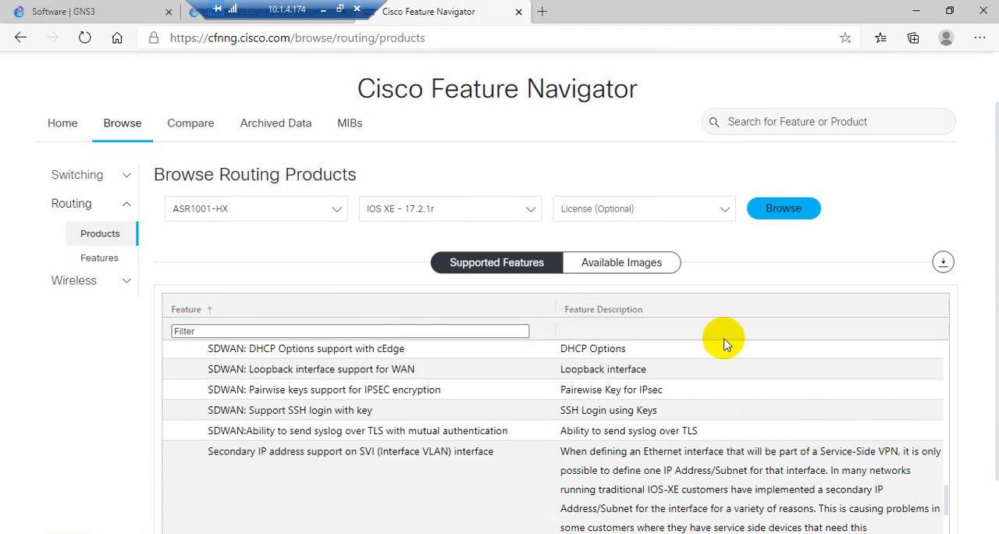
scroll(724, 344, up, 2)
Switch back to GNS3 and accept 512 MiB as the new router template's default RAM
click(915, 11)
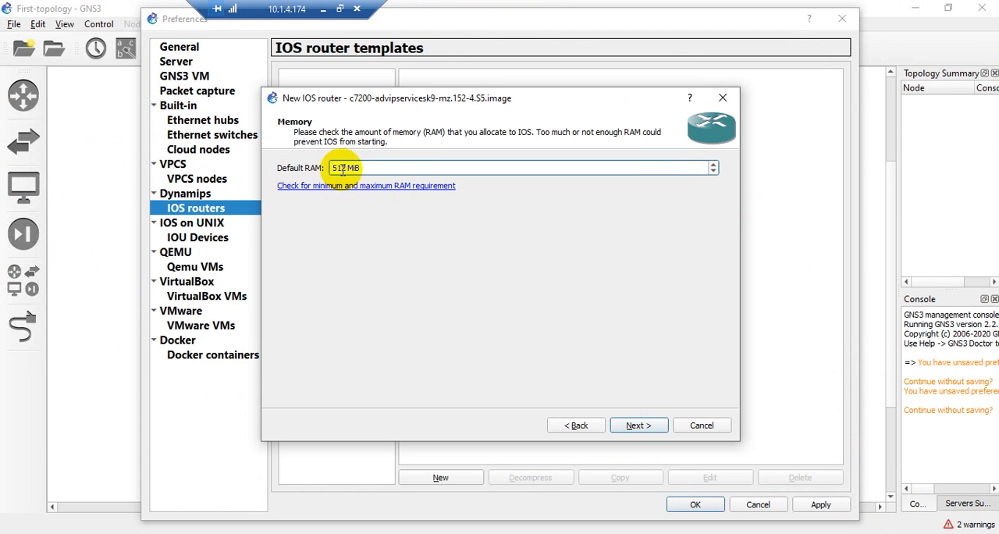
click(636, 424)
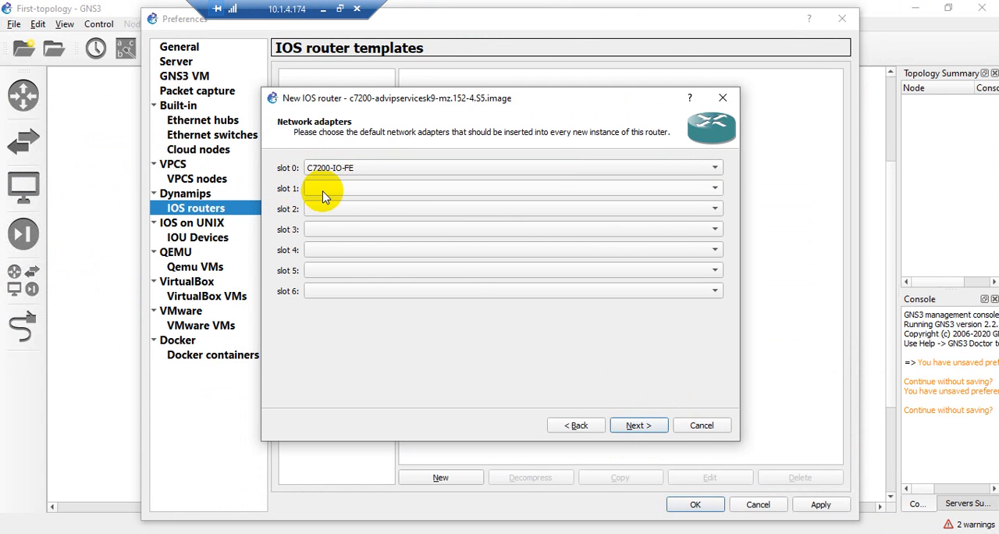
Assign network adapters PA-2FE-TX to slot 1, PA-GE to slot 2 and PA-8E to slot 3, and accept the adapter setup
click(319, 190)
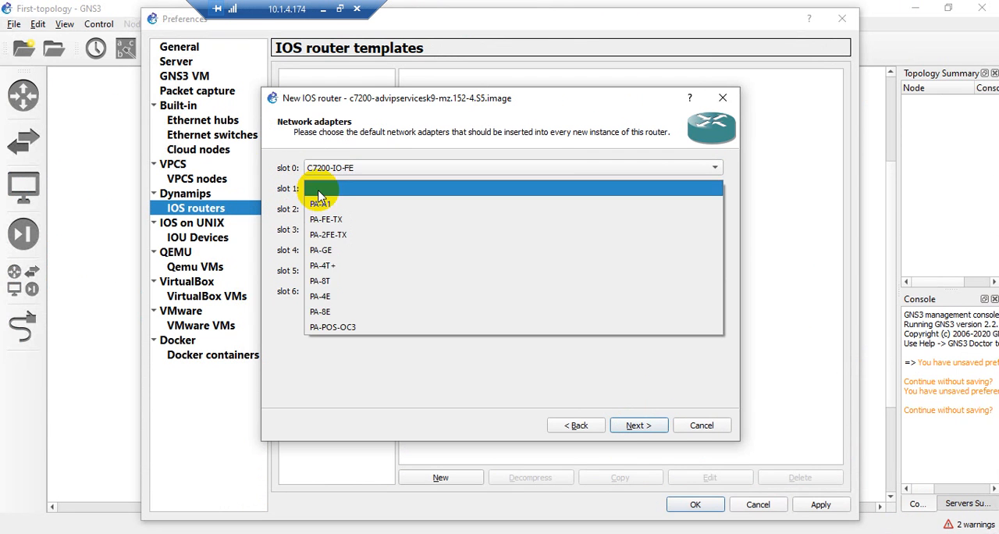
click(330, 239)
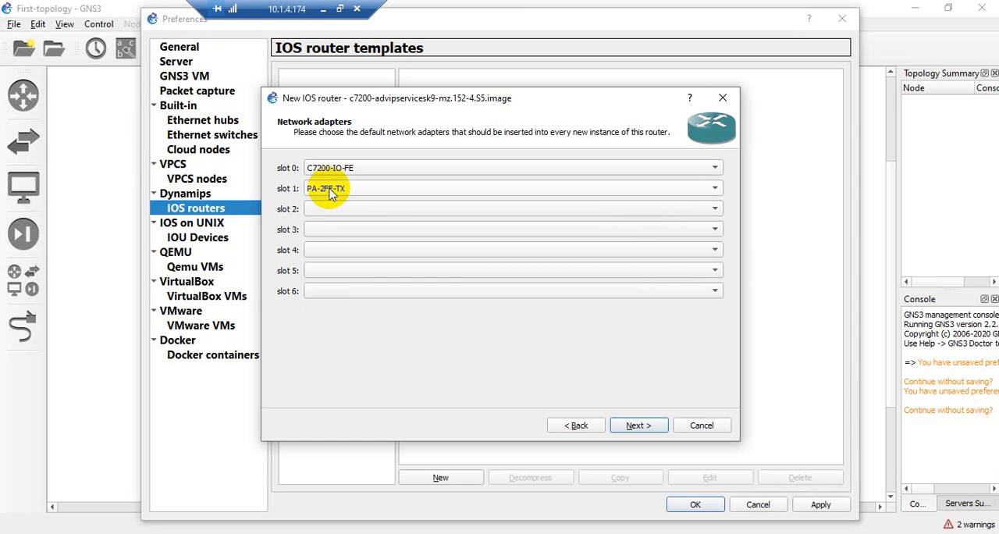
click(327, 209)
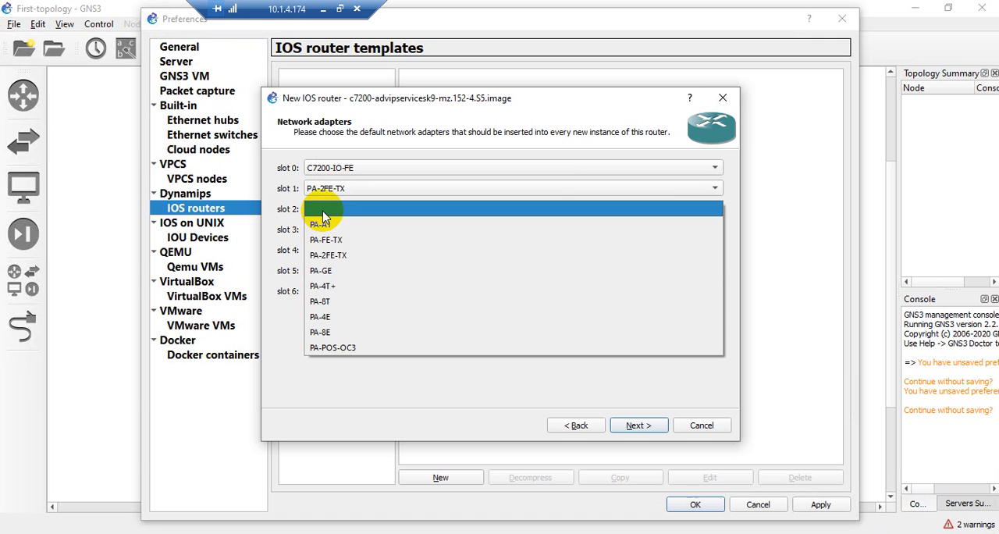
click(329, 273)
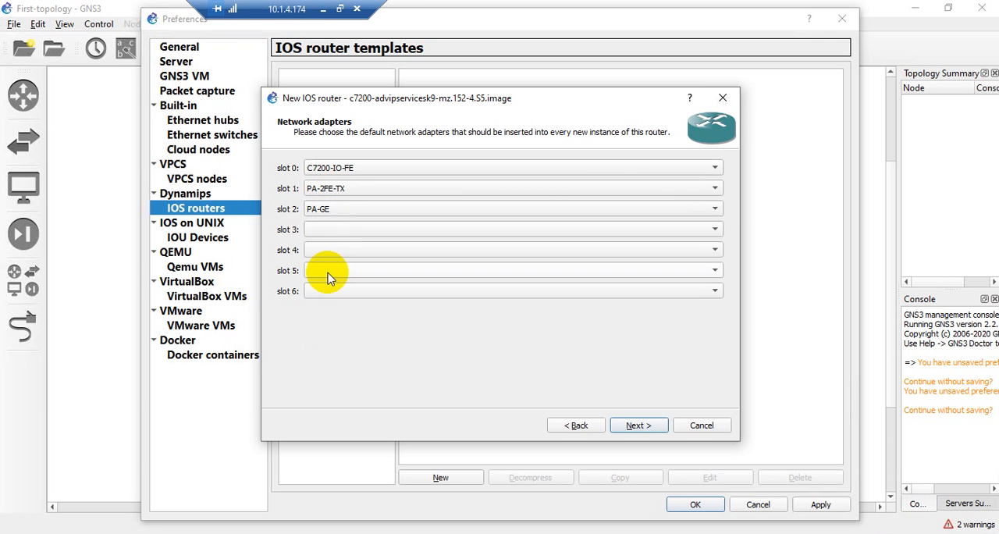
click(327, 231)
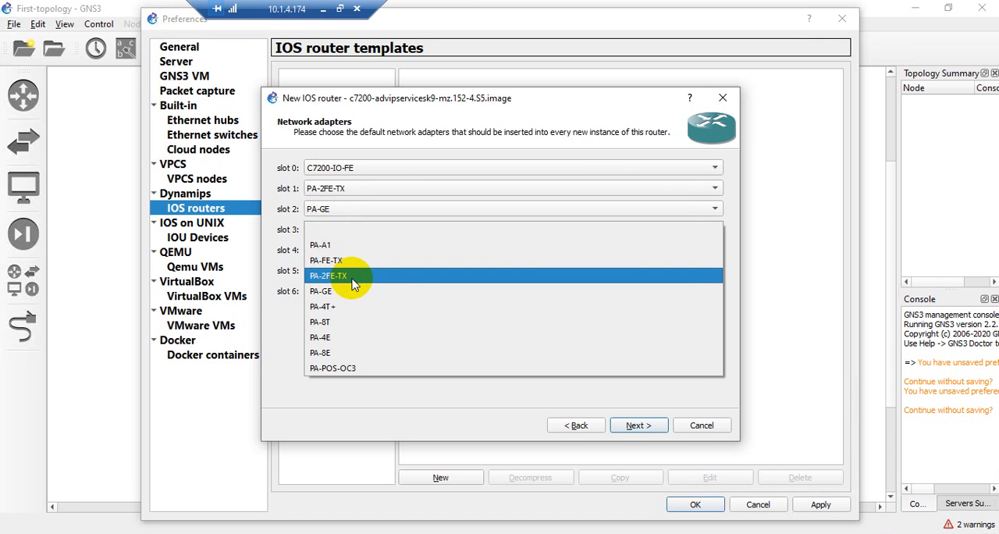
click(326, 355)
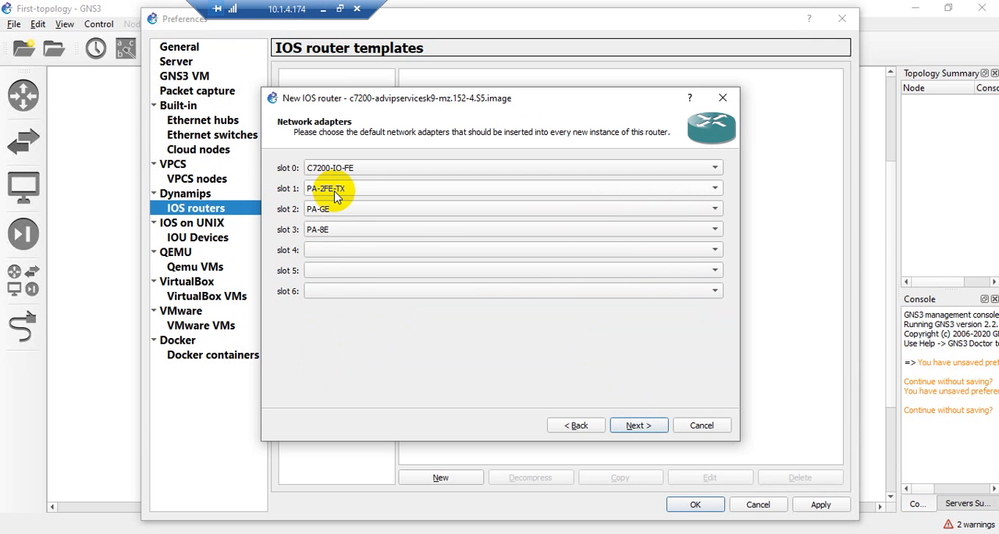
click(636, 425)
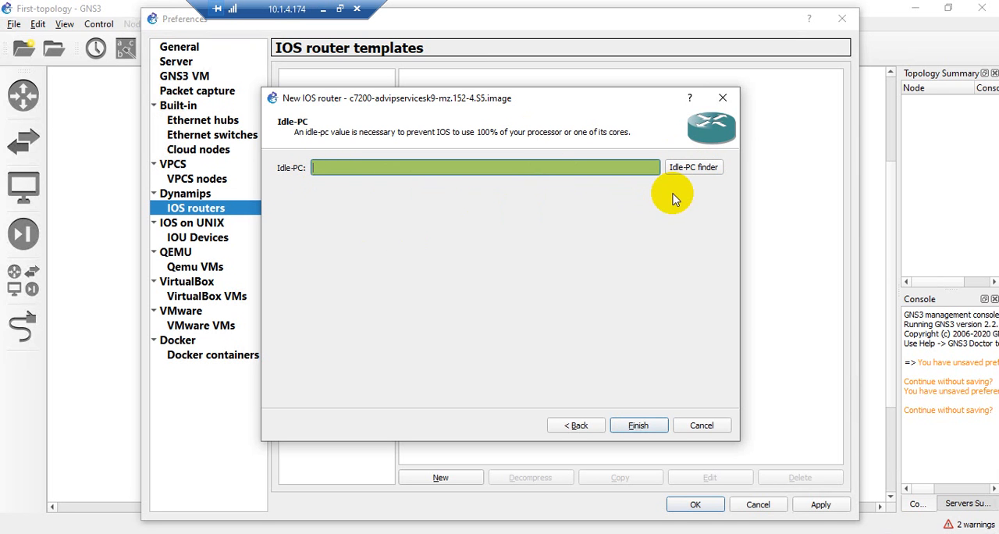
Run the Idle-PC finder for the IOS image and finish creating the c7200 template with the found value
click(690, 169)
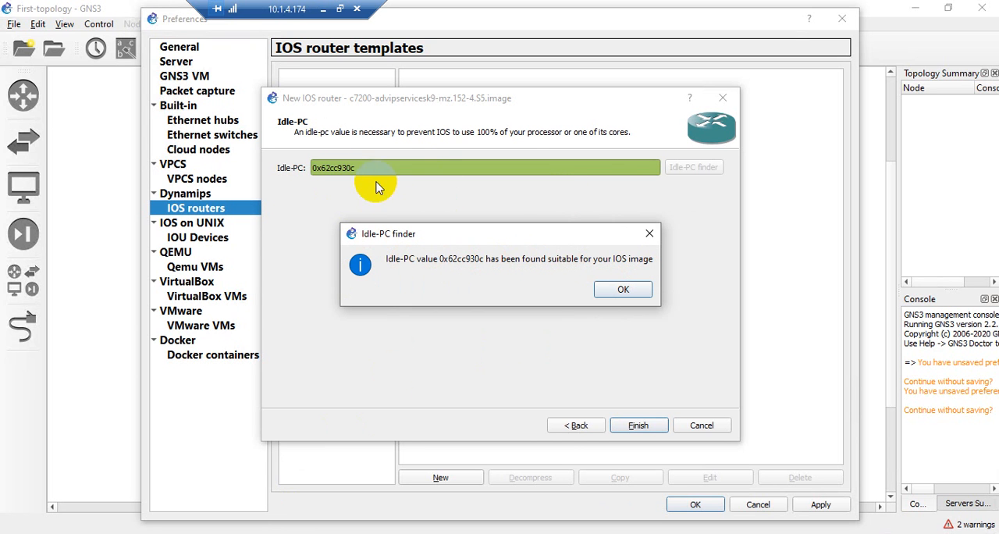
click(623, 290)
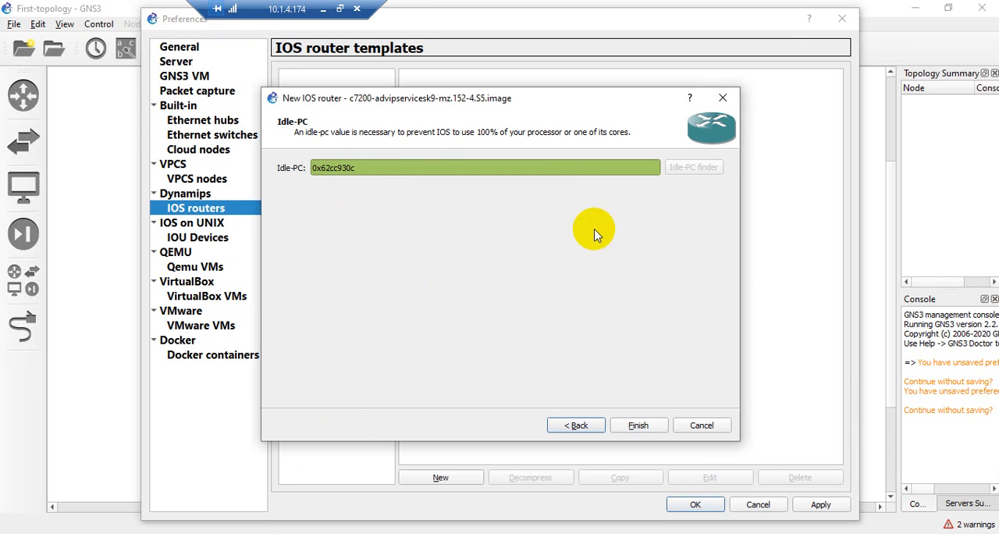
click(638, 426)
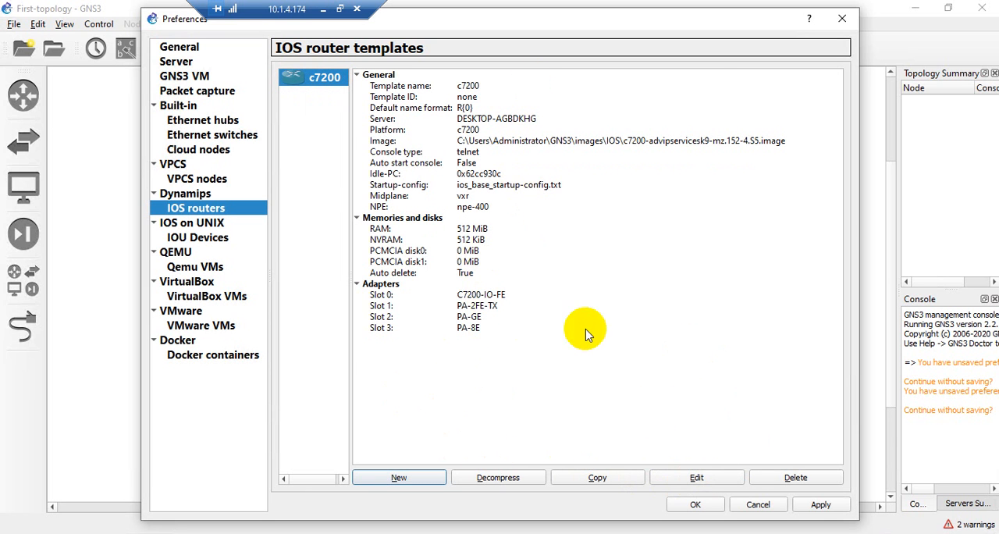
Open the c7200 template's configuration and review its memory, adapter slot and general settings and the IOS images available for it
click(679, 479)
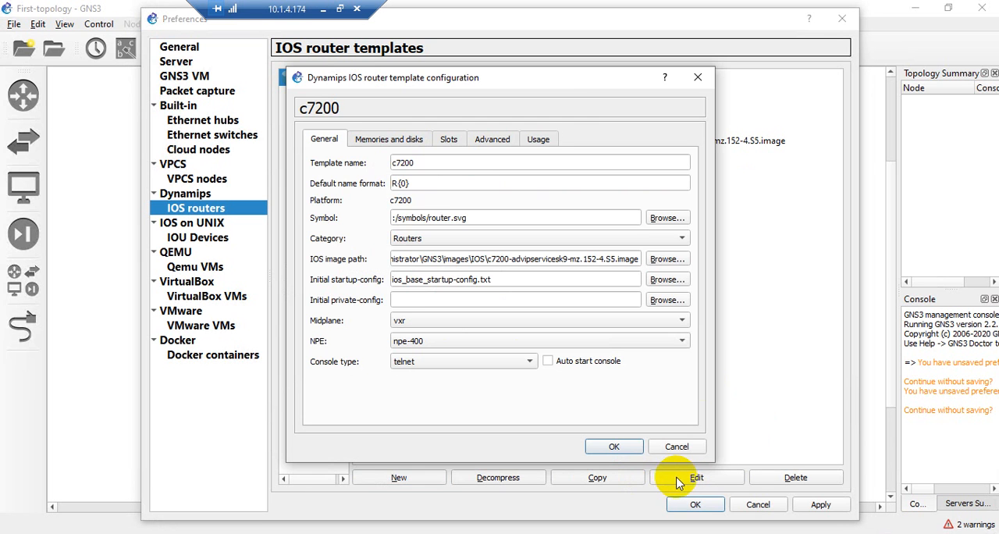
click(378, 138)
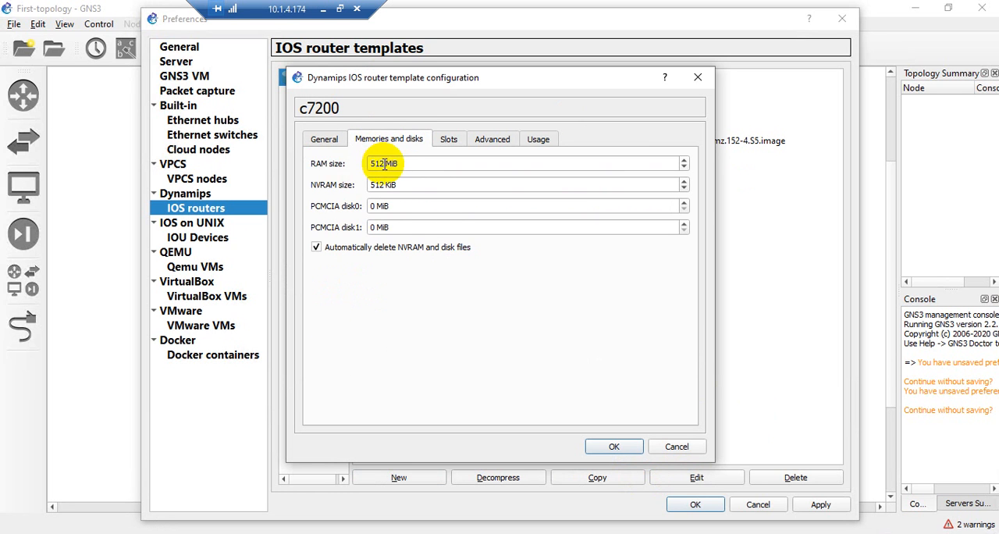
click(446, 140)
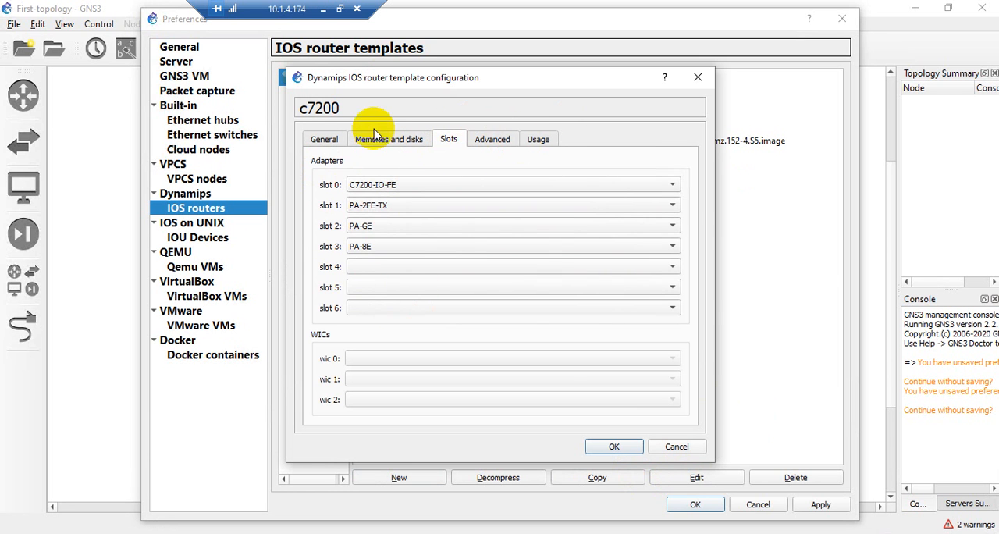
click(323, 139)
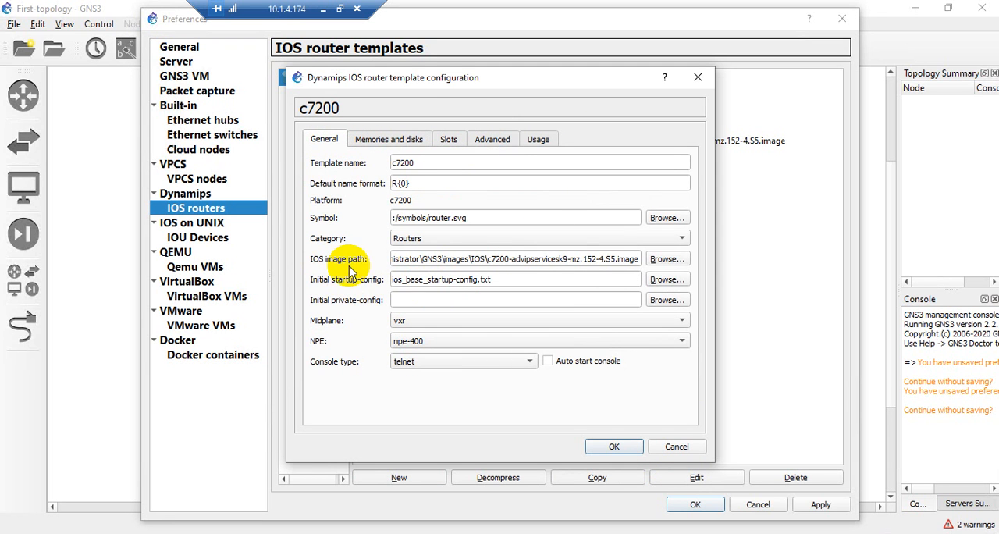
click(668, 259)
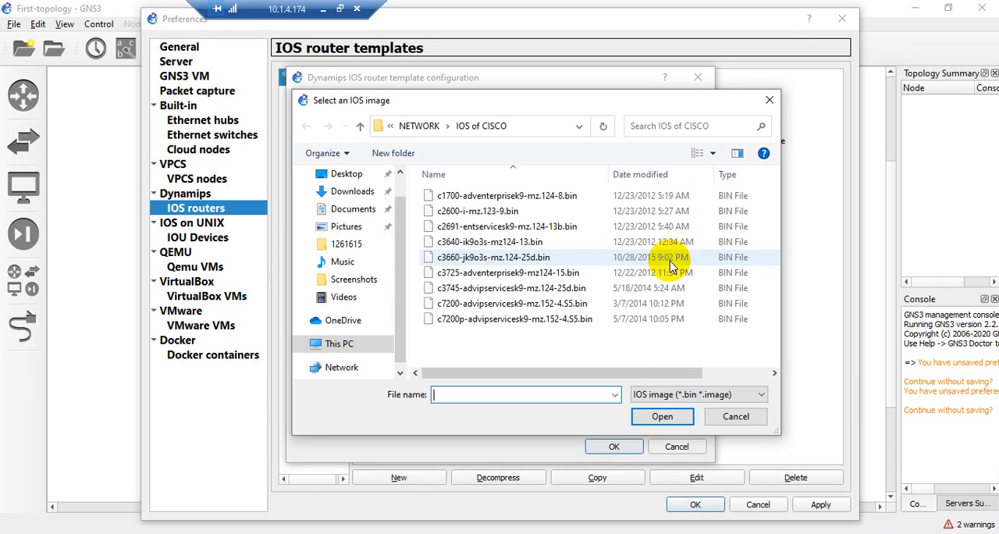
click(769, 100)
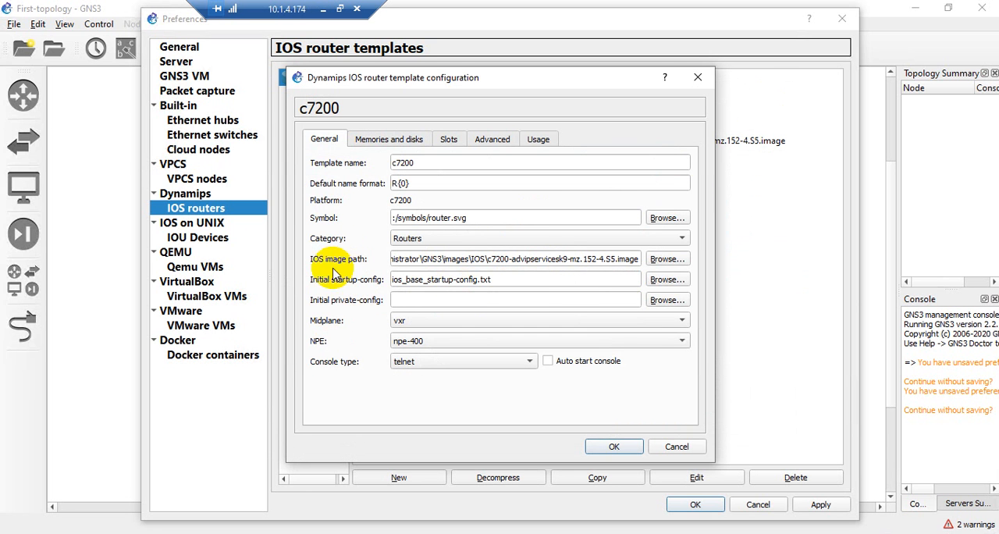
Change the c7200 template's symbol to the classic router_netflow symbol from the symbols library
click(665, 218)
click(410, 189)
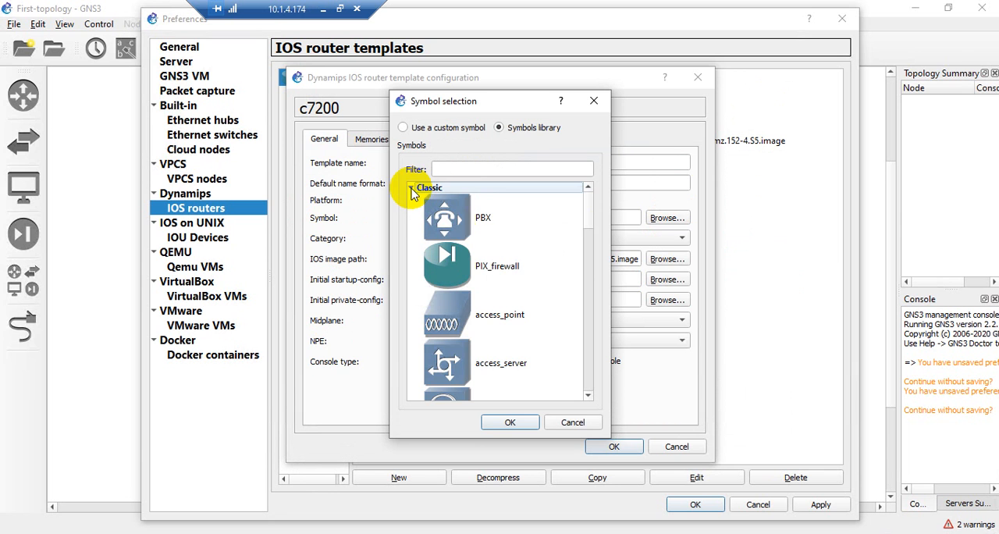
scroll(486, 290, down, 4)
scroll(486, 290, down, 5)
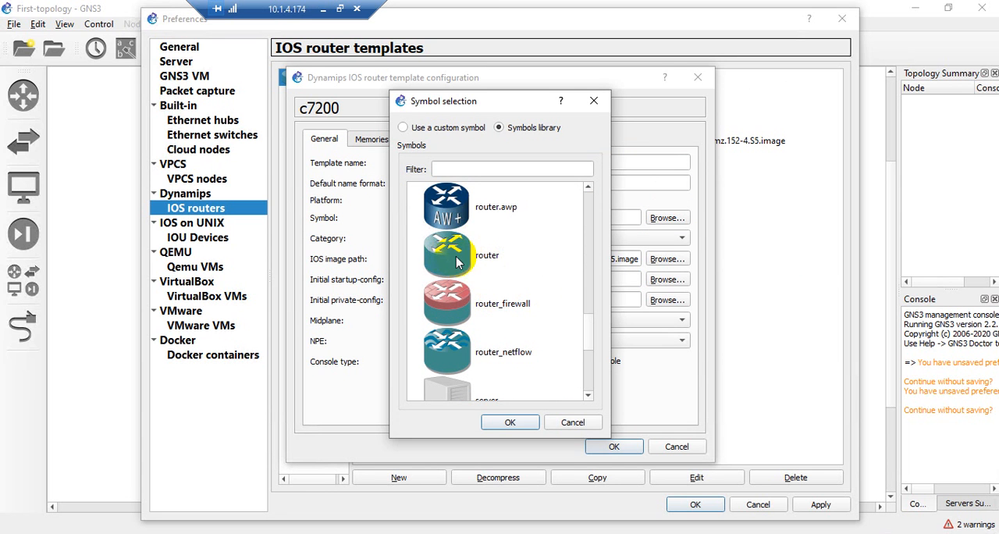
scroll(484, 328, down, 3)
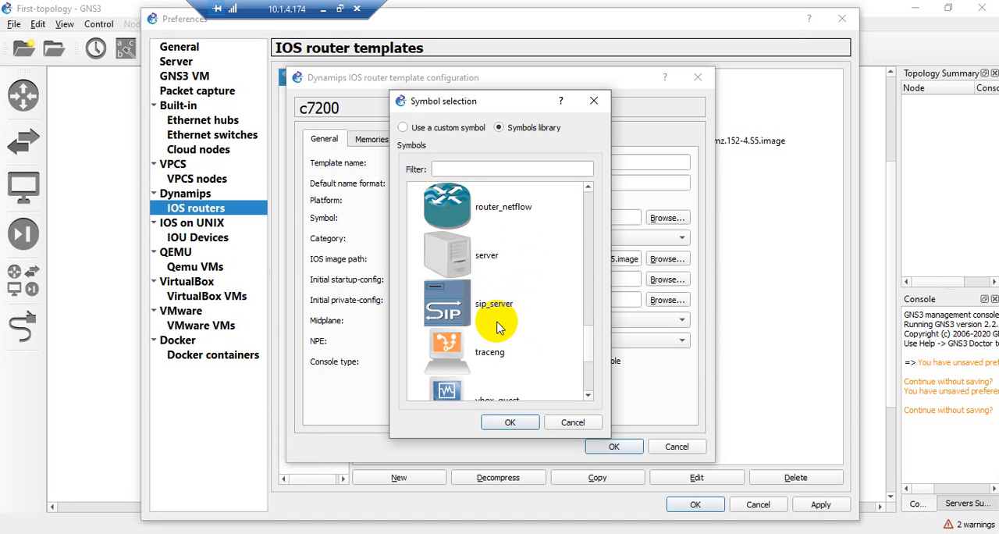
scroll(529, 321, down, 5)
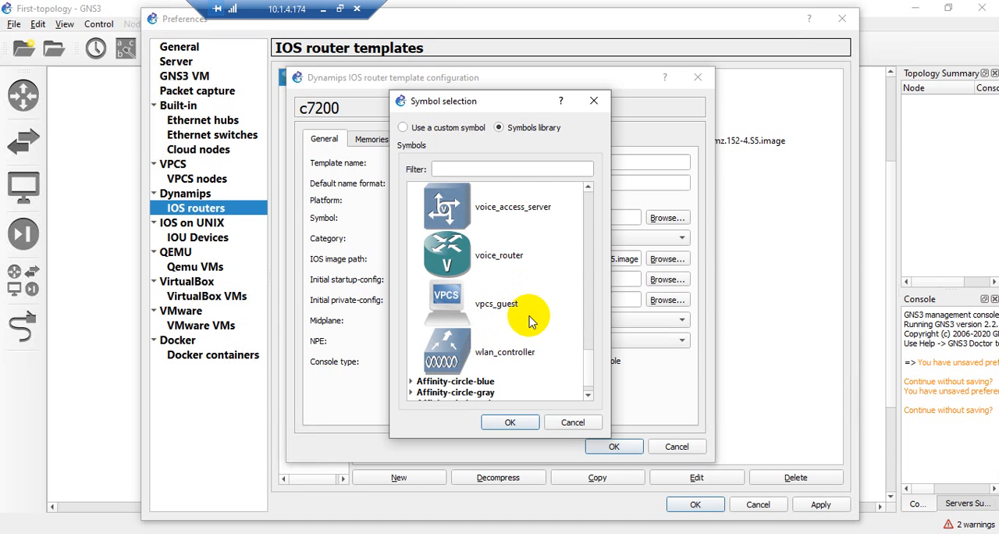
scroll(529, 322, up, 5)
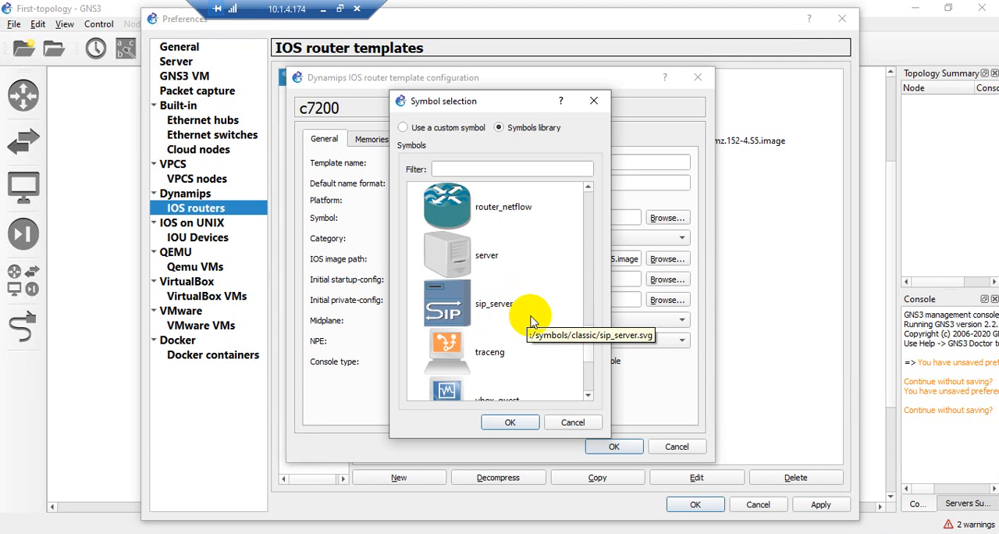
click(439, 250)
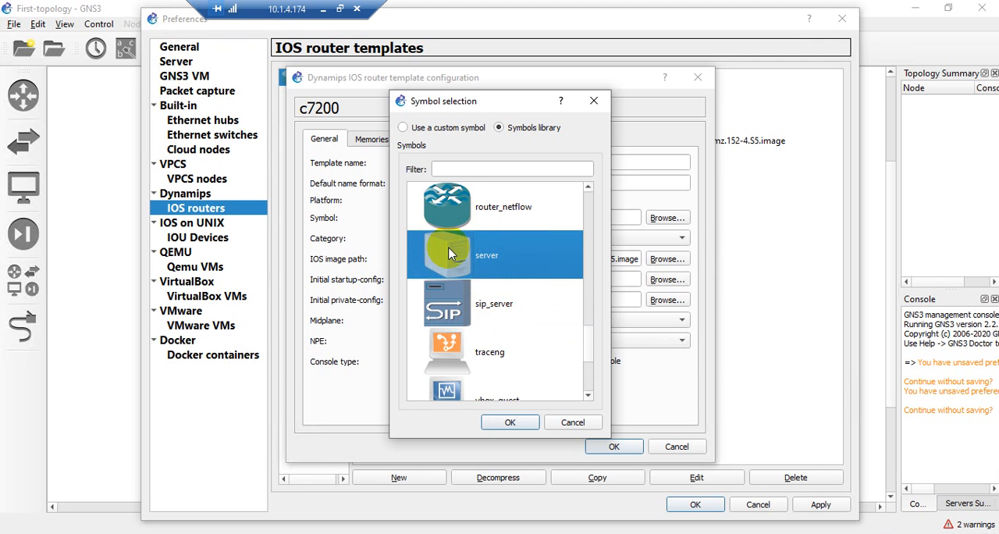
click(458, 202)
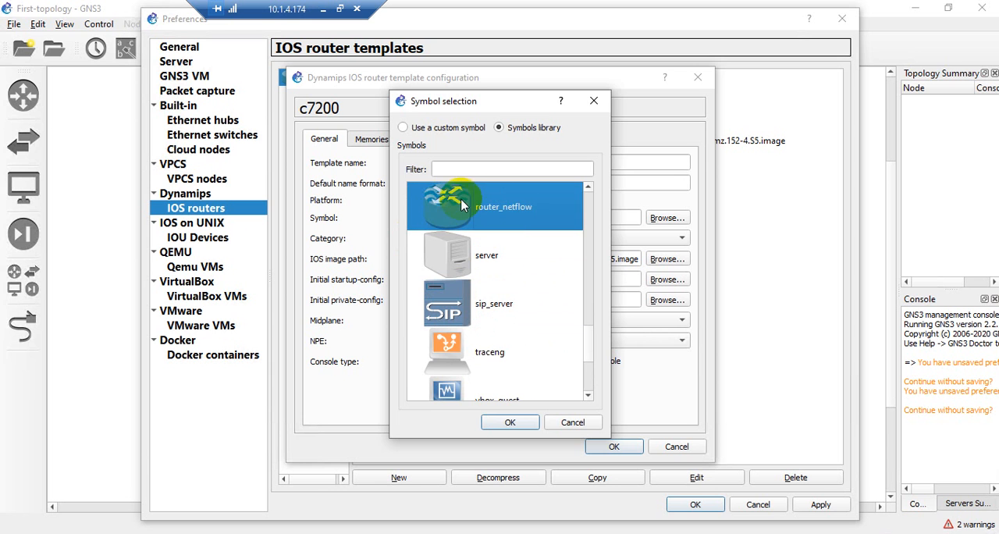
click(503, 422)
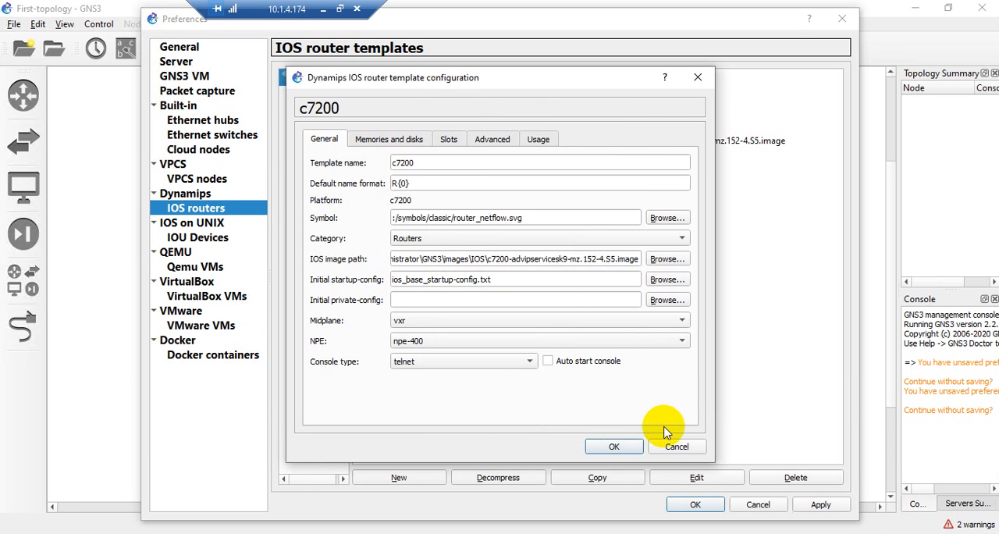
Save the c7200 template configuration, apply the preferences and close them
click(614, 447)
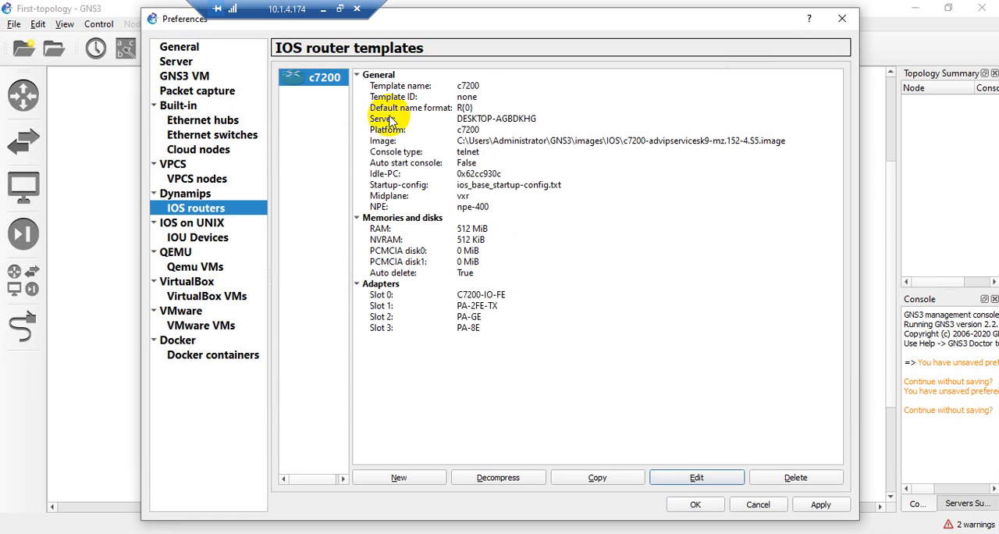
click(820, 505)
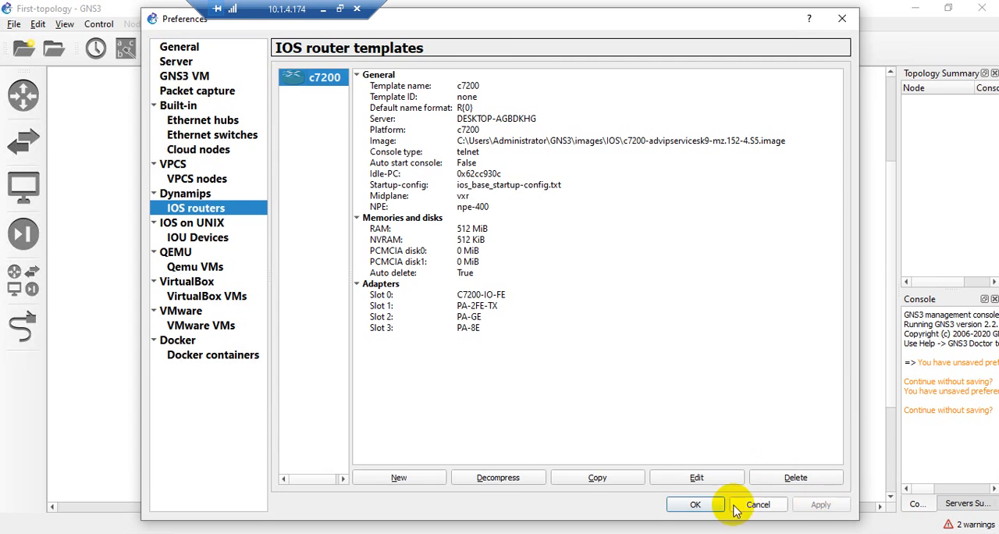
click(697, 505)
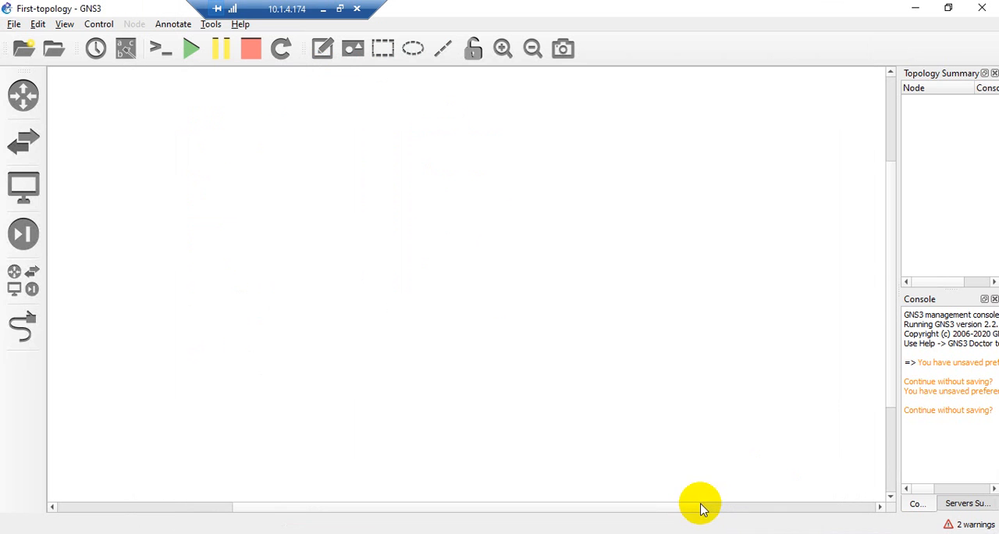
Place a c7200 router in the empty topology and move it to the upper-left area of the workspace
click(22, 95)
click(62, 97)
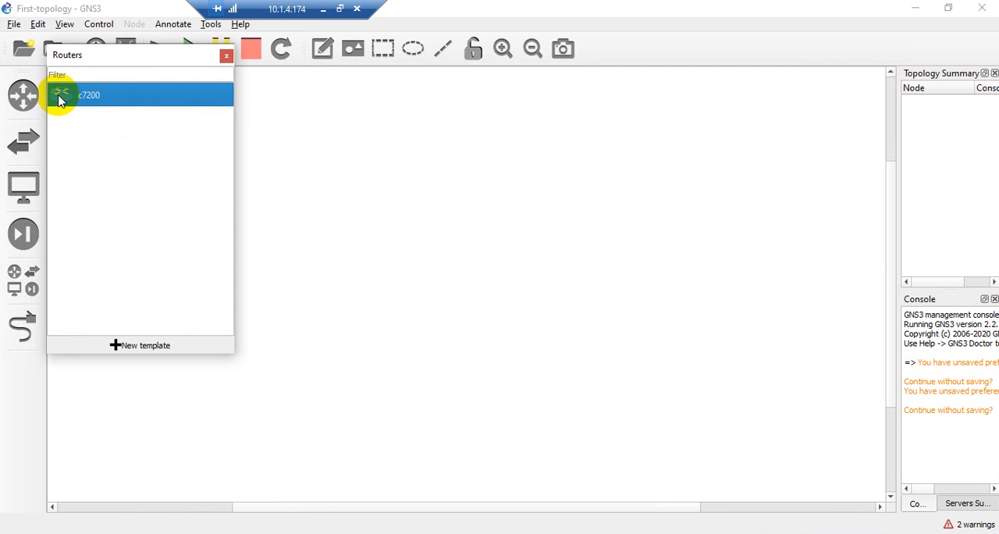
drag(61, 99, 334, 178)
click(226, 55)
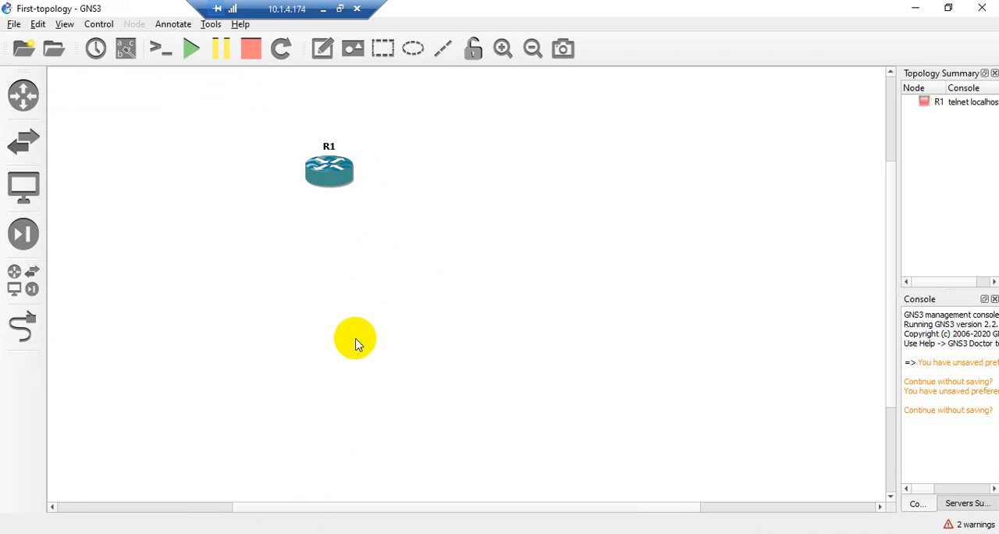
click(333, 178)
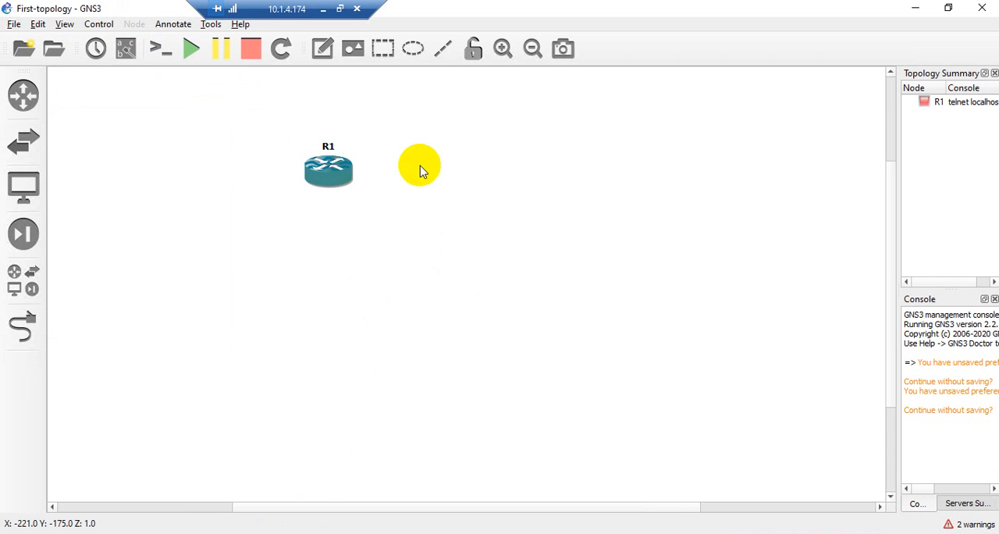
drag(332, 172, 256, 160)
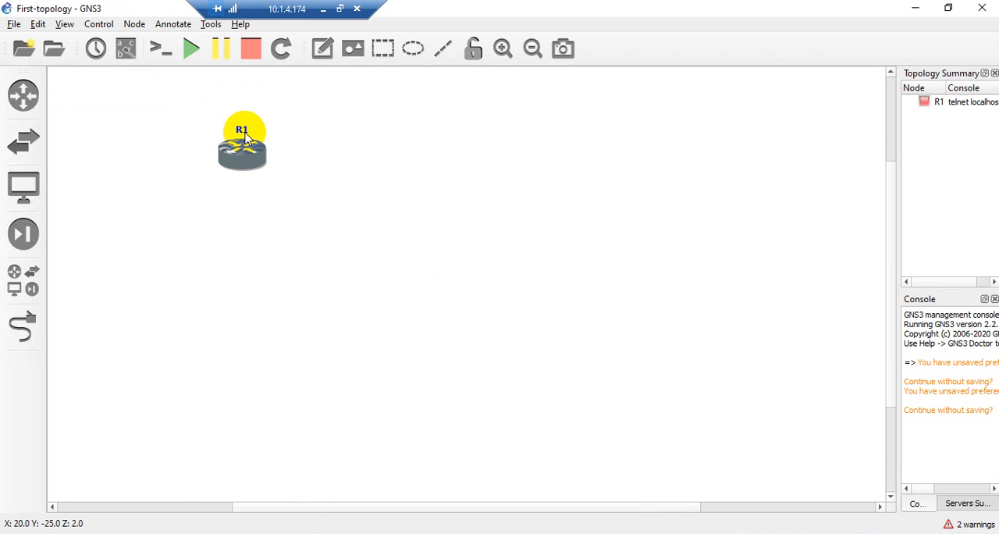
Rename router R1 as HO and move its label onto the router symbol
double_click(242, 131)
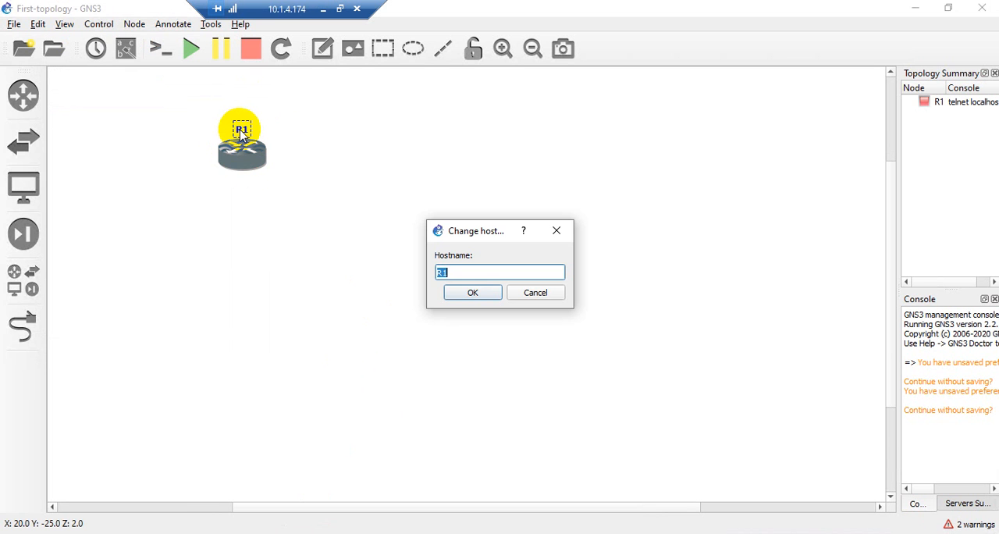
click(471, 290)
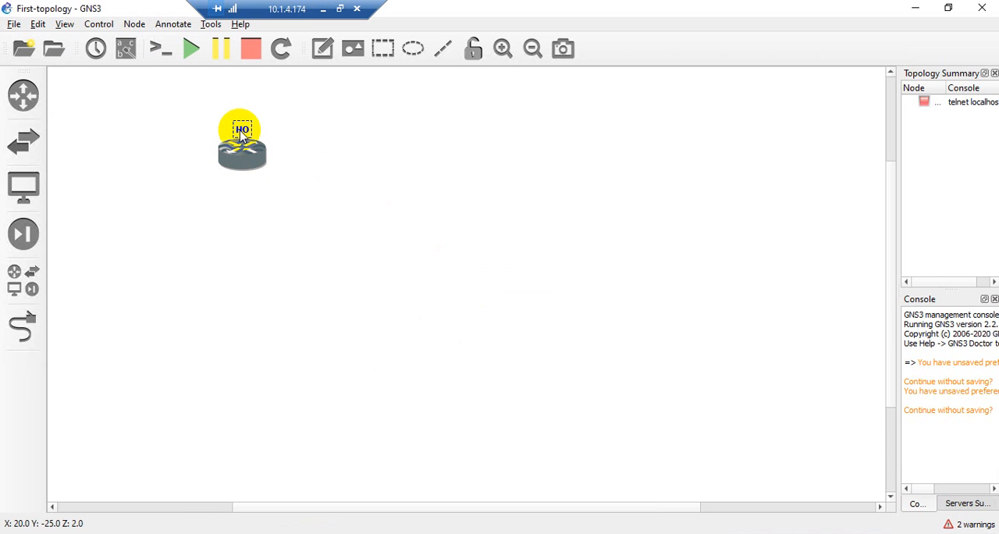
drag(239, 129, 242, 166)
click(285, 153)
click(327, 158)
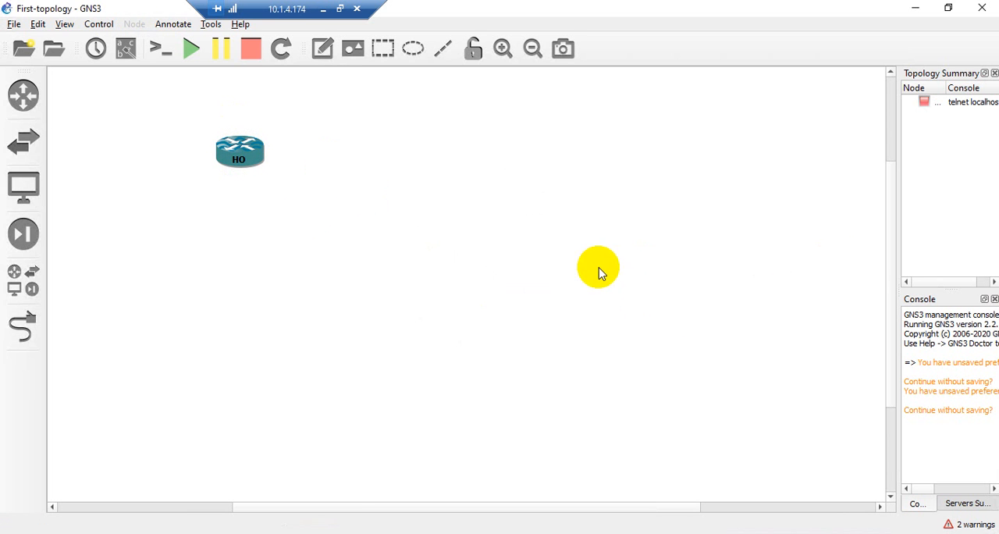
Add two more c7200 routers to the topology, spaced out in a row to the right of HO
click(23, 98)
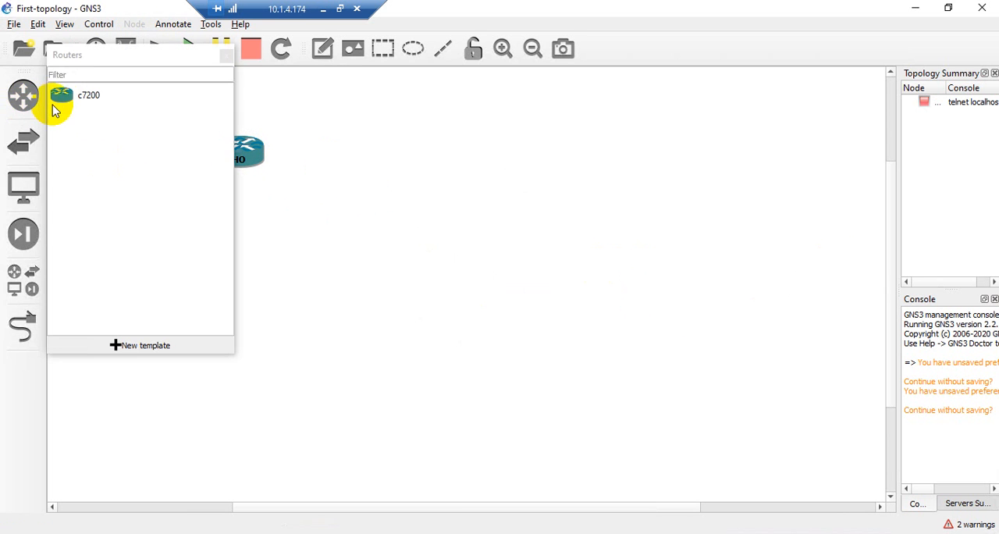
drag(55, 95, 407, 153)
click(225, 57)
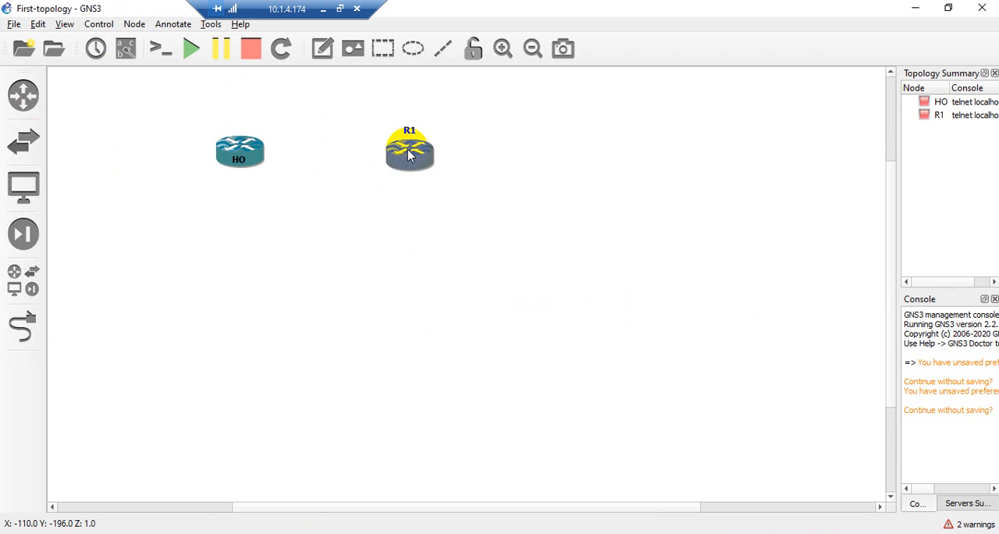
click(244, 159)
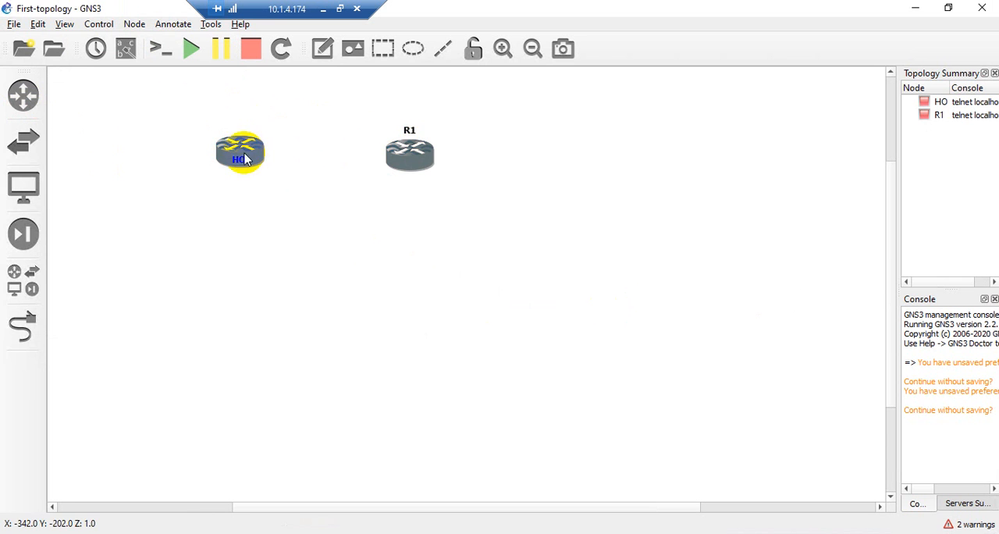
click(24, 95)
drag(54, 105, 575, 165)
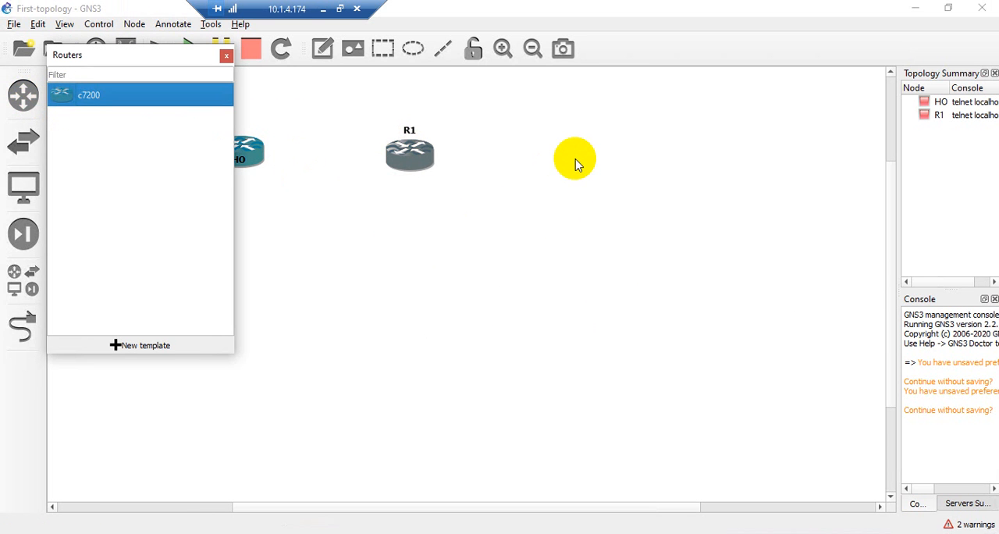
click(226, 56)
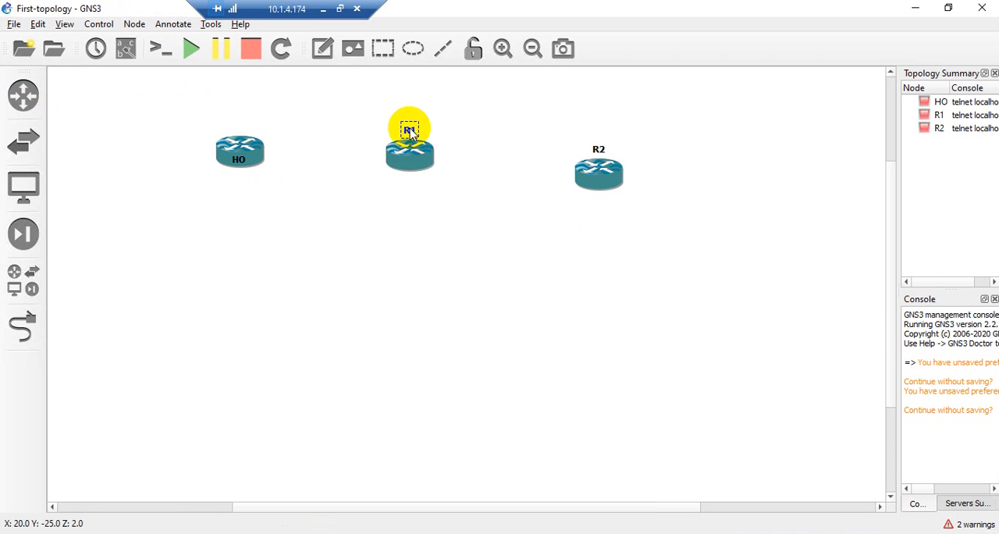
Rename router R1 as BR-1 and router R2 as BR-2
double_click(410, 128)
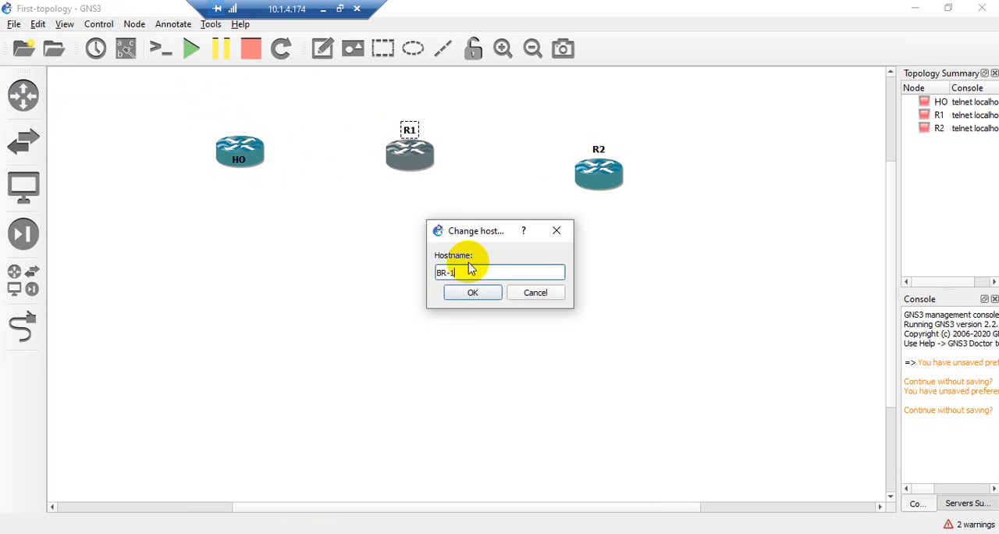
key(Return)
double_click(598, 149)
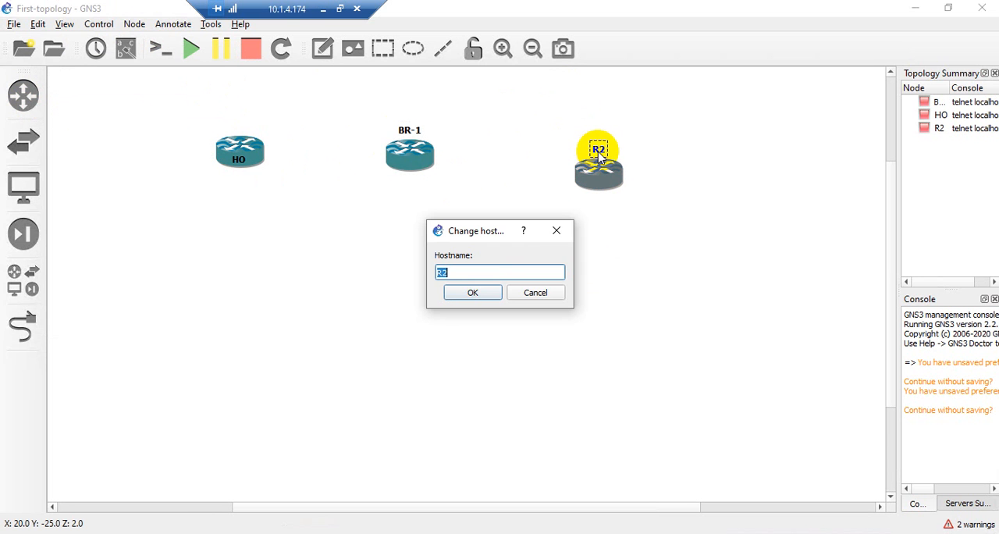
text(BR-)
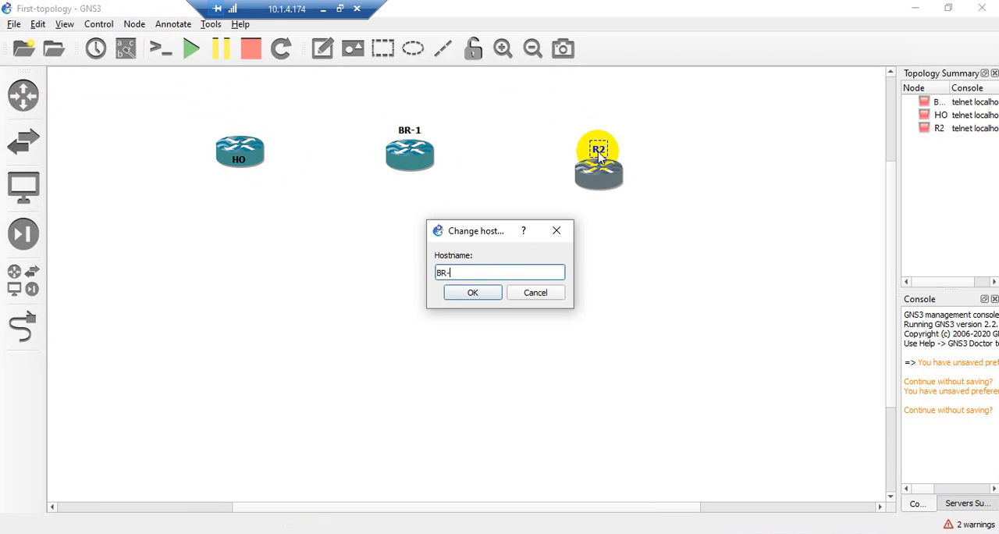
text(2)
key(Return)
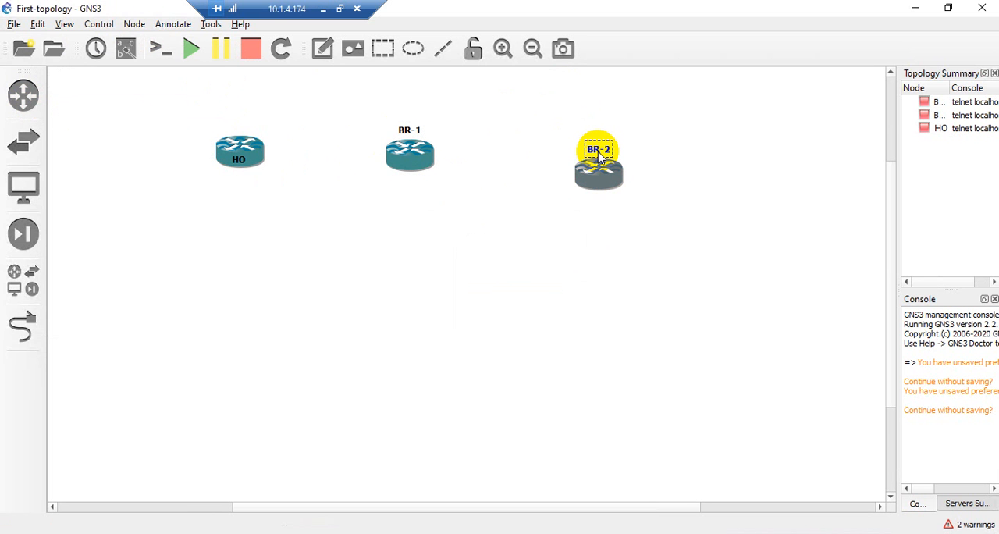
Move the BR-1 and BR-2 labels onto their router symbols
drag(406, 129, 420, 166)
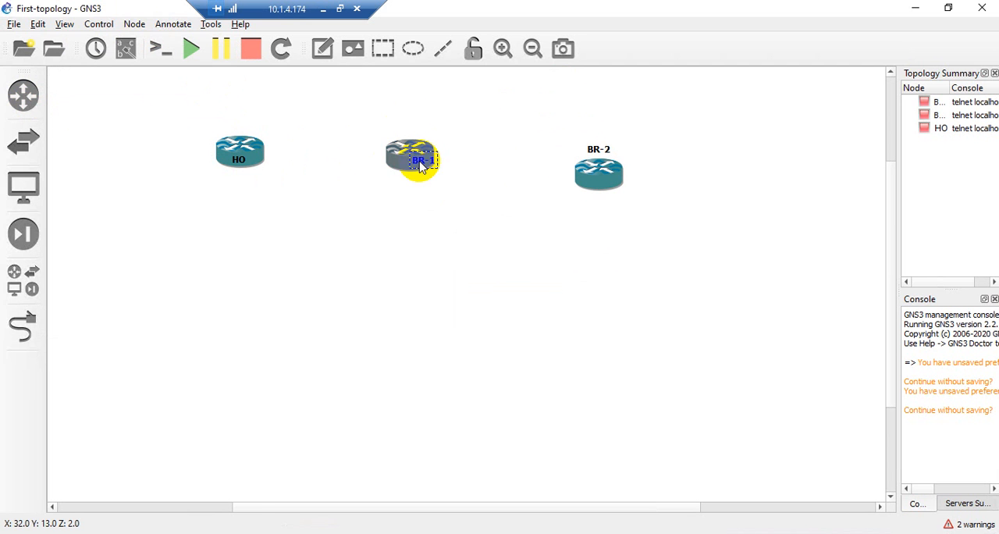
click(499, 192)
drag(598, 148, 600, 179)
click(697, 186)
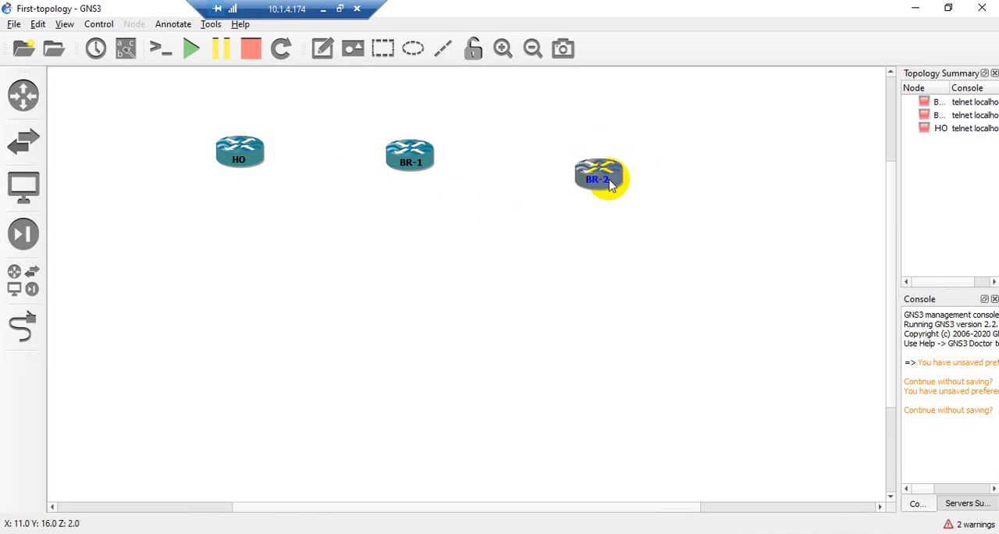
Arrange the routers in a triangle with HO at the top centre, BR-1 at the lower left and BR-2 at the lower right
drag(427, 160, 272, 288)
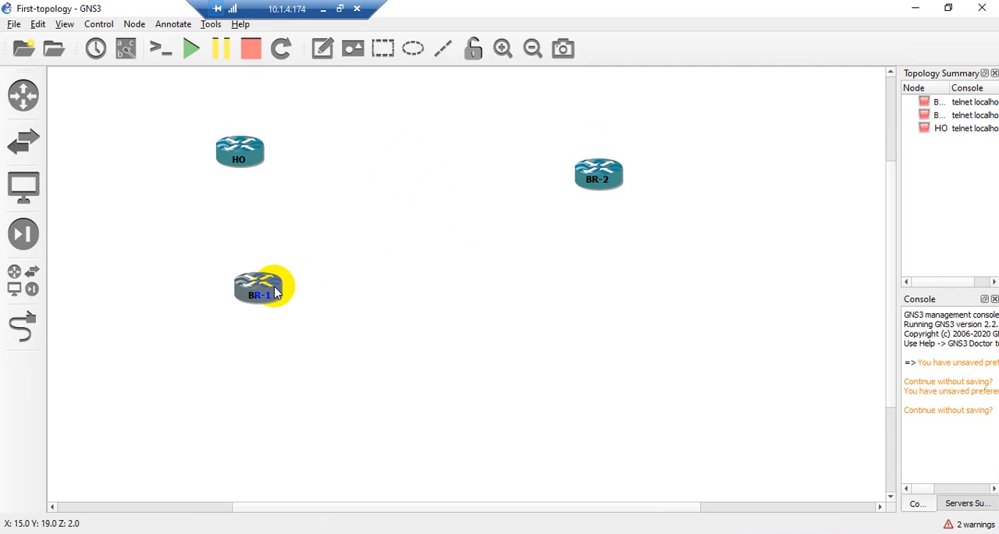
drag(266, 165, 429, 158)
drag(612, 176, 603, 287)
click(655, 211)
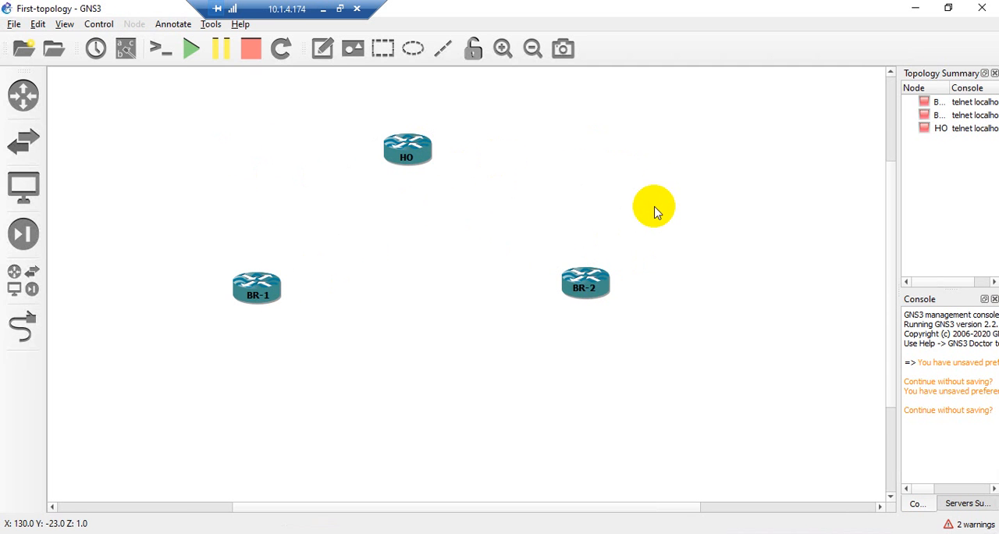
drag(430, 156, 430, 146)
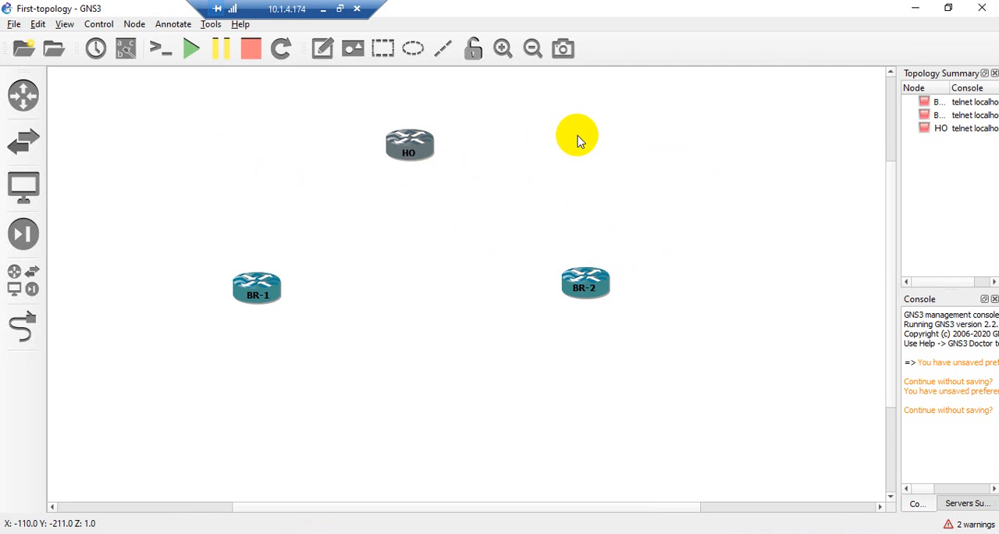
click(578, 135)
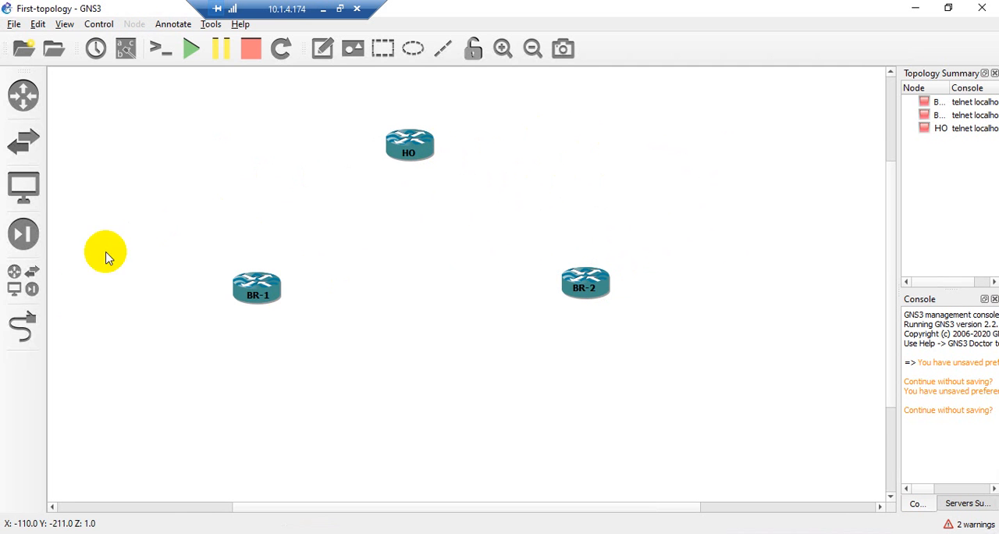
Link HO's FastEthernet0/0 port to BR-1's FastEthernet0/0 port
click(23, 326)
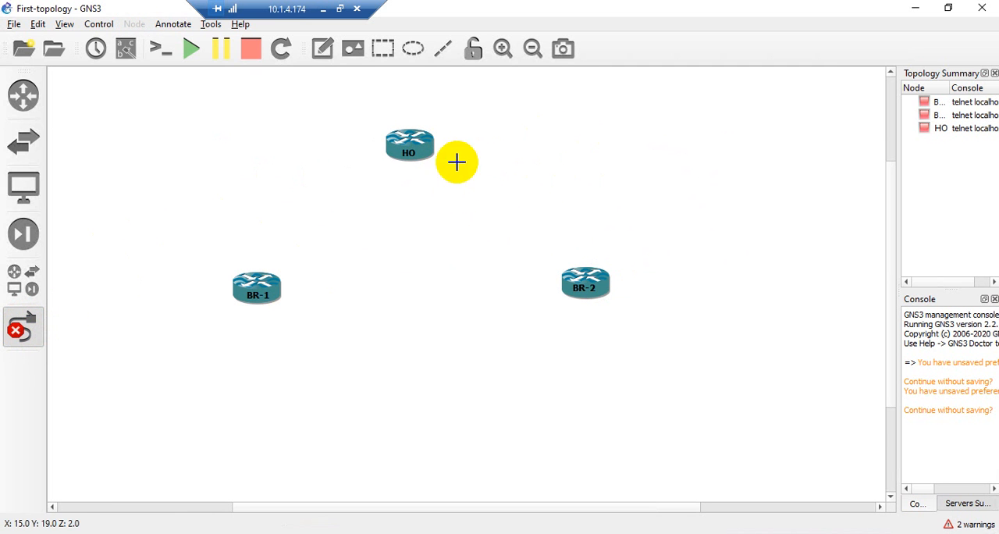
click(397, 154)
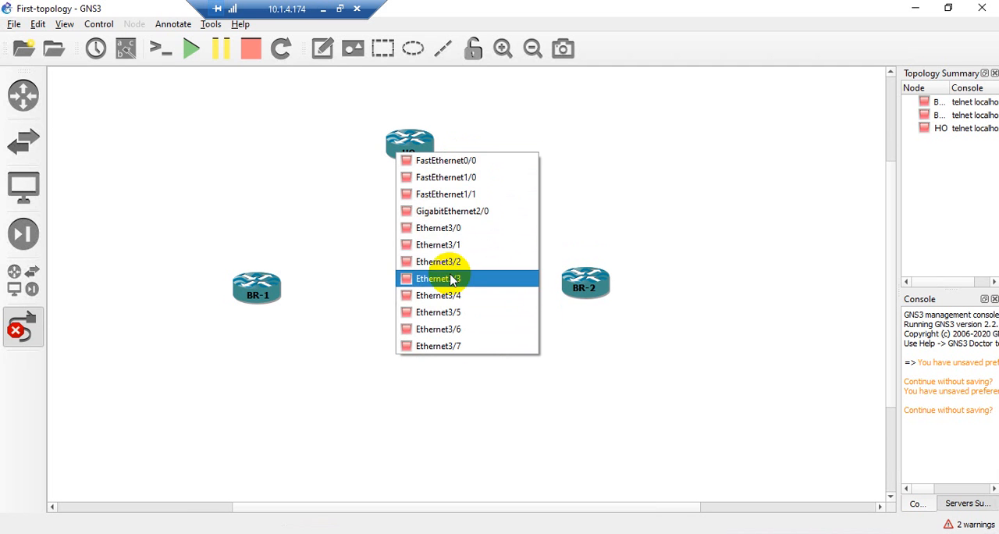
click(439, 160)
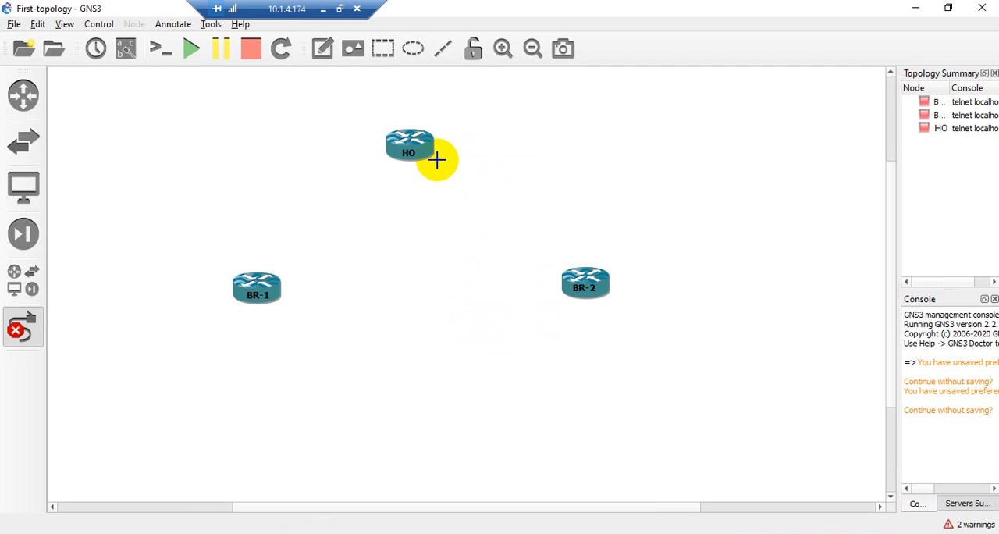
click(275, 291)
click(297, 290)
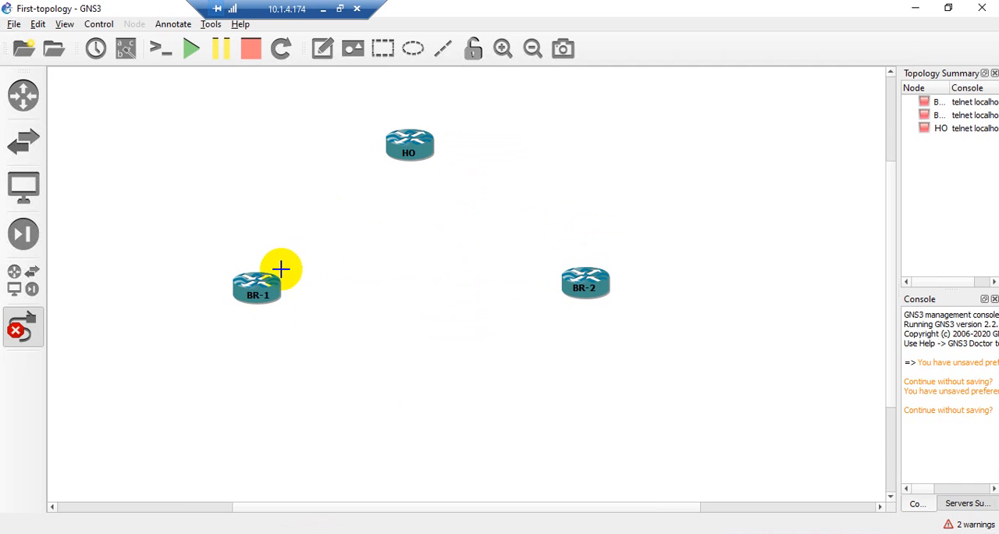
Link HO's FastEthernet1/0 port to BR-2's FastEthernet0/0 port and leave link mode
click(425, 150)
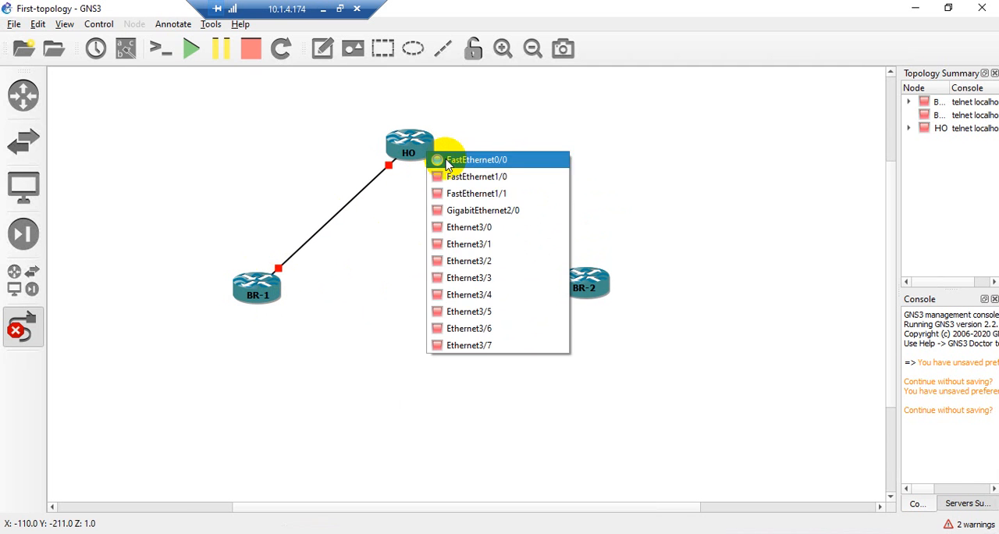
click(452, 177)
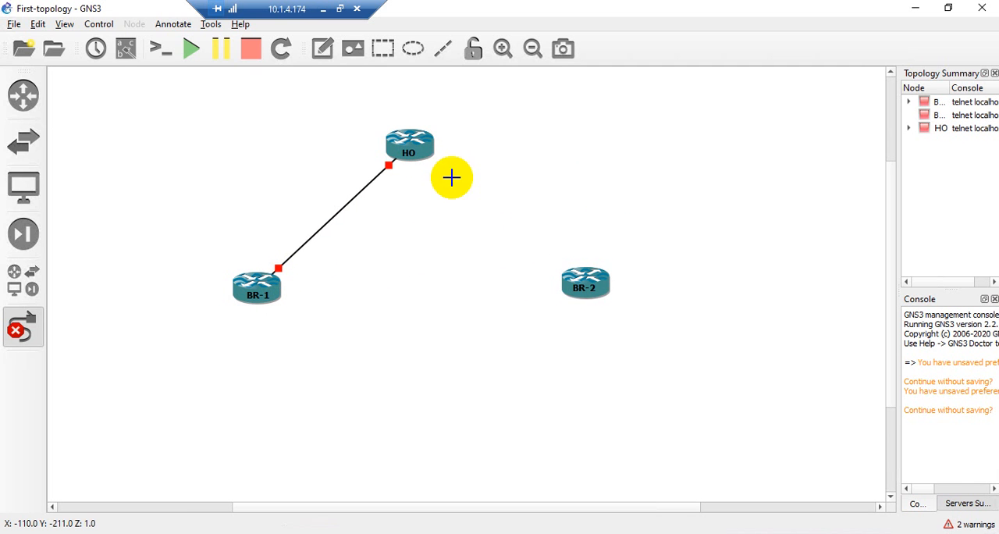
click(614, 291)
click(614, 292)
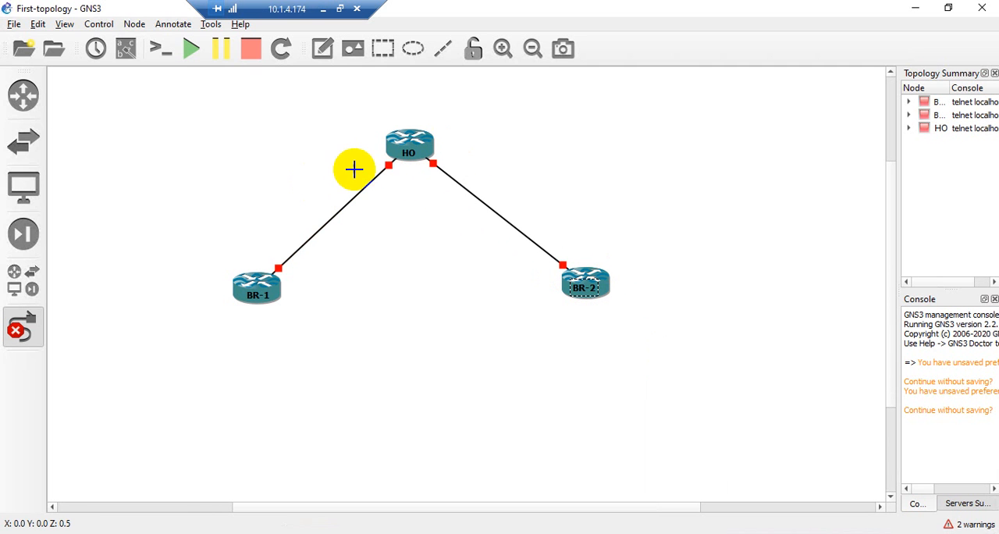
click(41, 319)
Shift router HO slightly up and to the left on the canvas
click(409, 154)
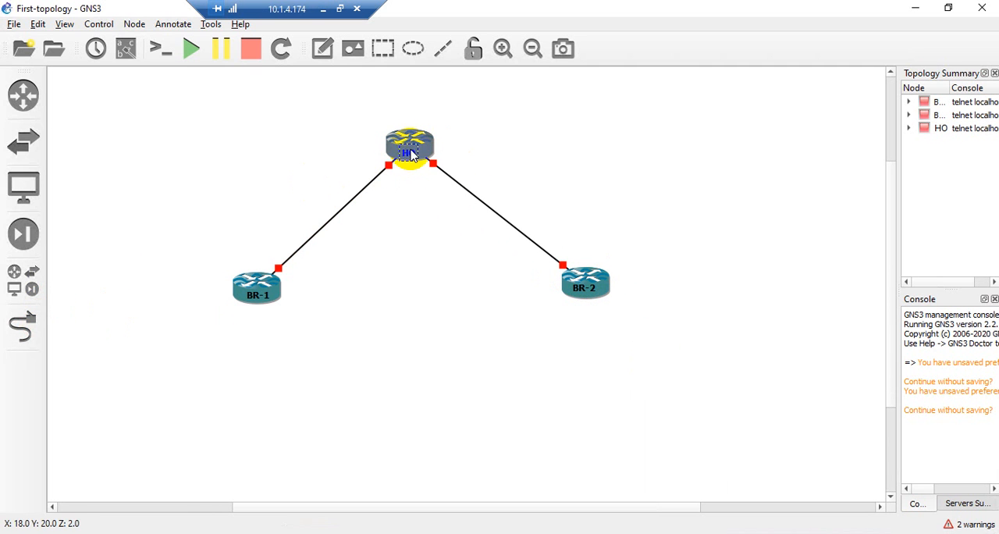
drag(410, 153, 426, 142)
click(624, 163)
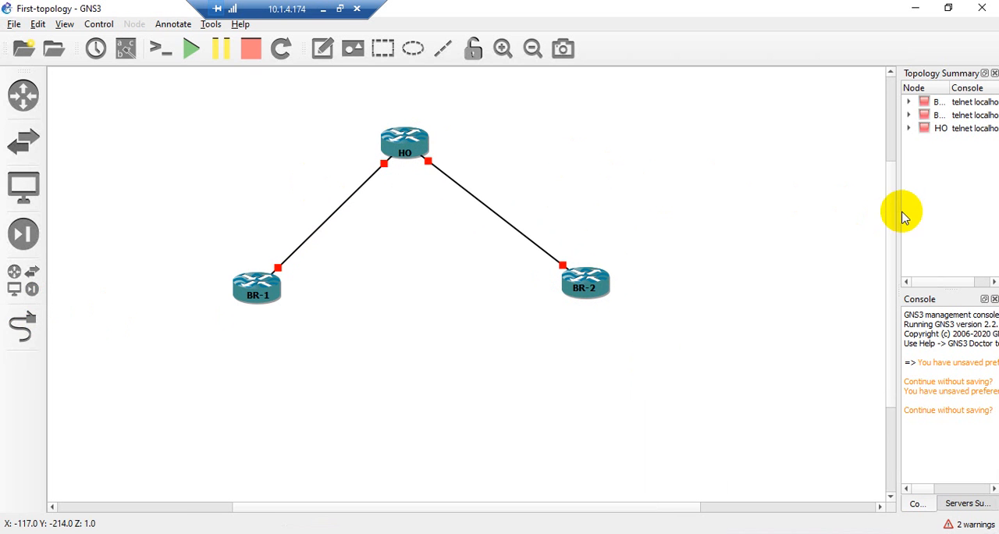
Widen the topology summary and its Node column, and expand BR-1, BR-2 and HO to examine their port connections
drag(900, 211, 705, 222)
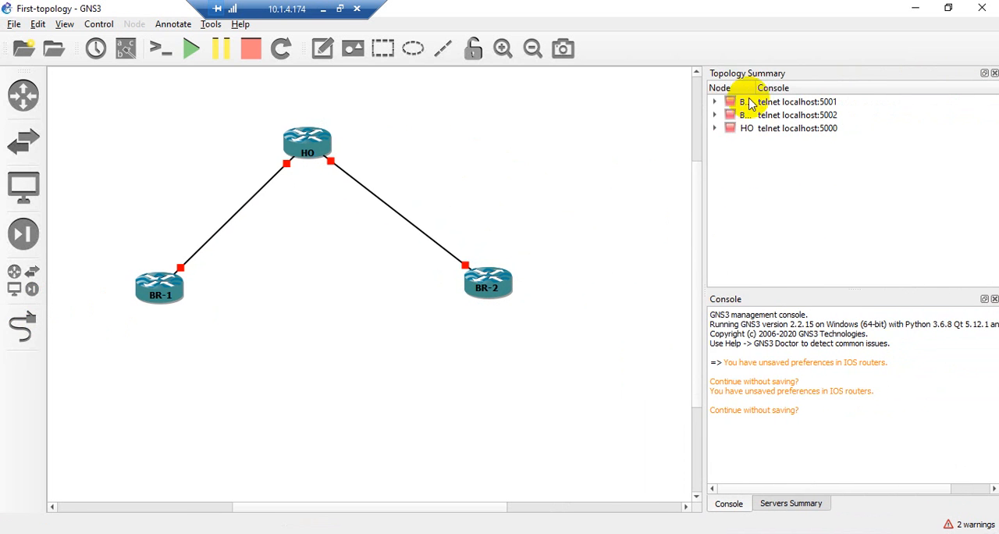
drag(754, 89, 826, 88)
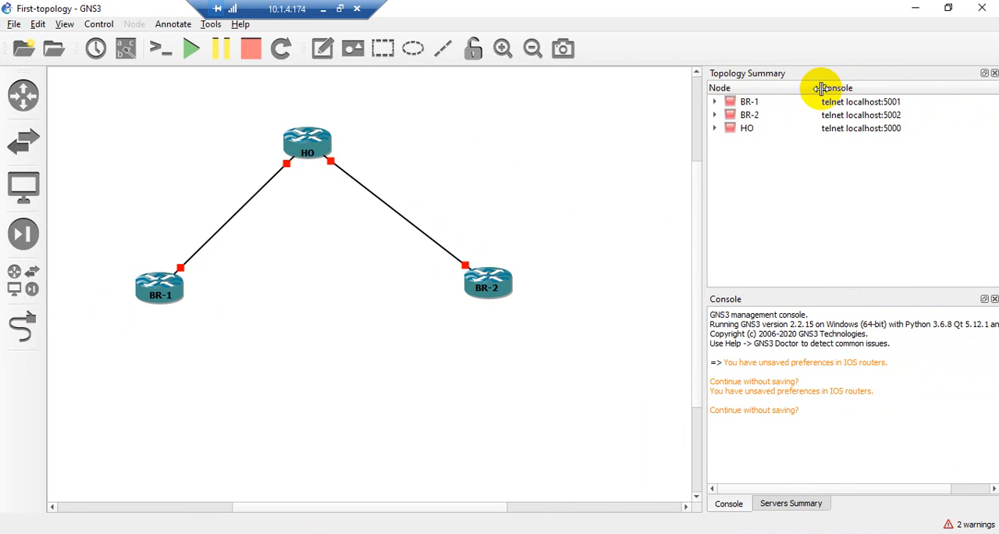
click(714, 102)
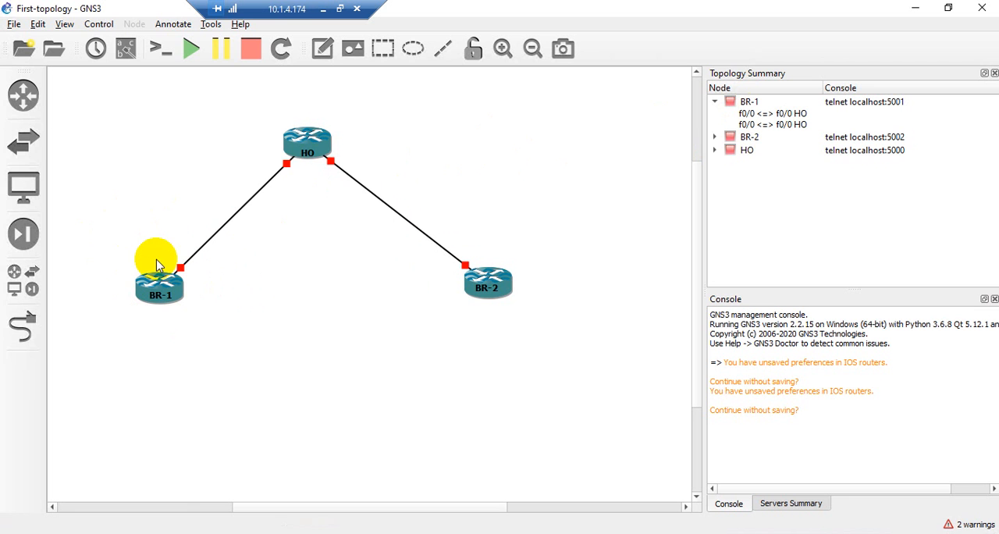
click(714, 137)
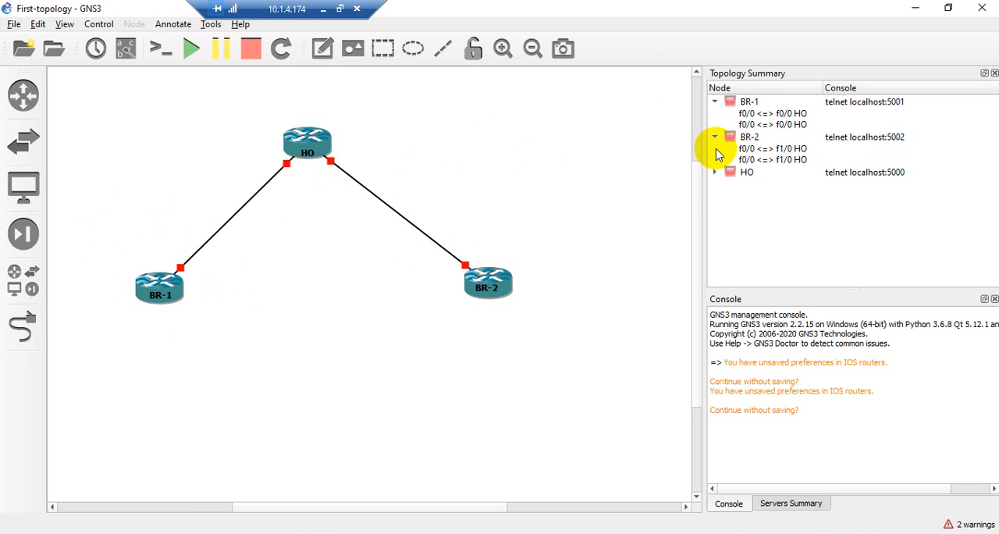
click(714, 171)
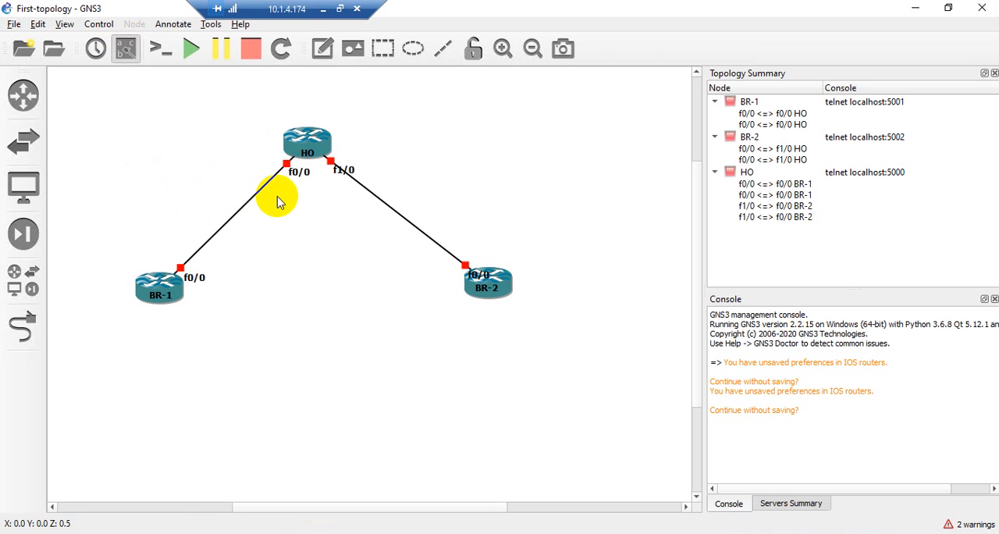
Show the interface labels with HO's f0/0 and f1/0 placed on either side of it, and shift BR-1 slightly down and left
drag(291, 172, 265, 168)
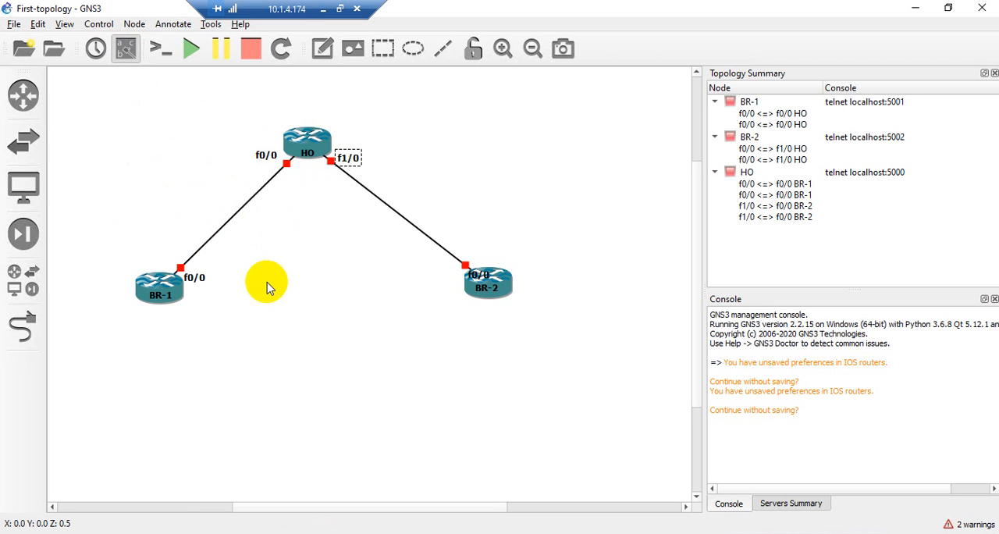
click(126, 50)
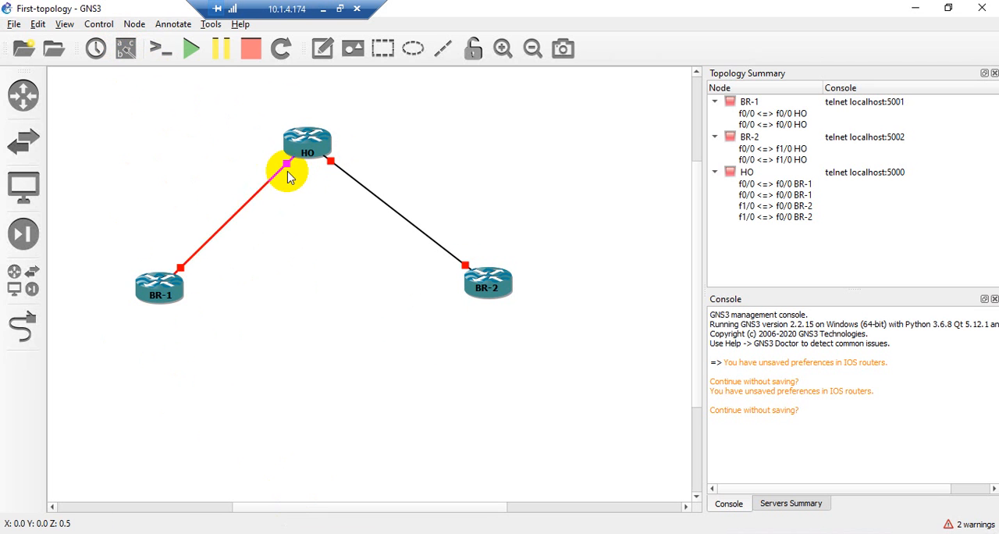
click(125, 48)
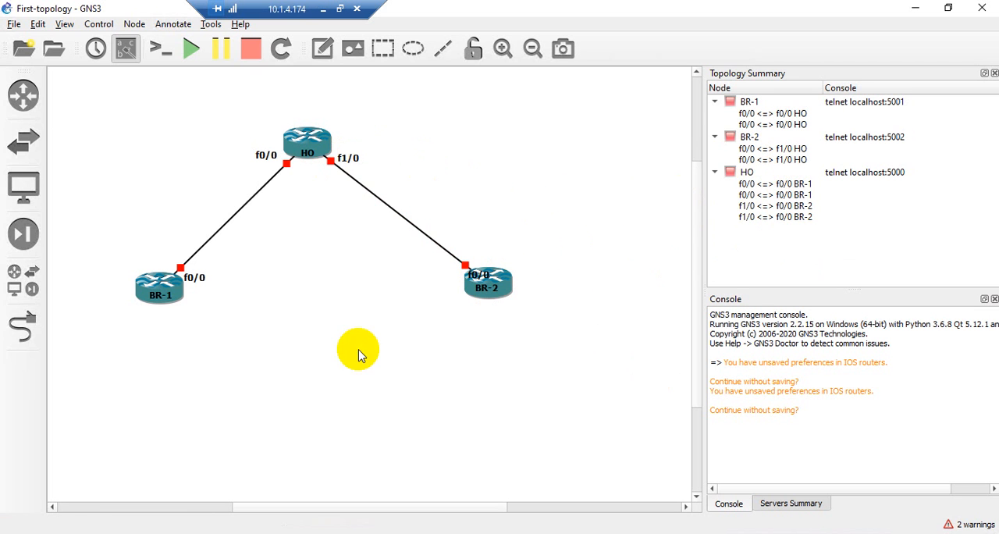
drag(179, 296, 175, 301)
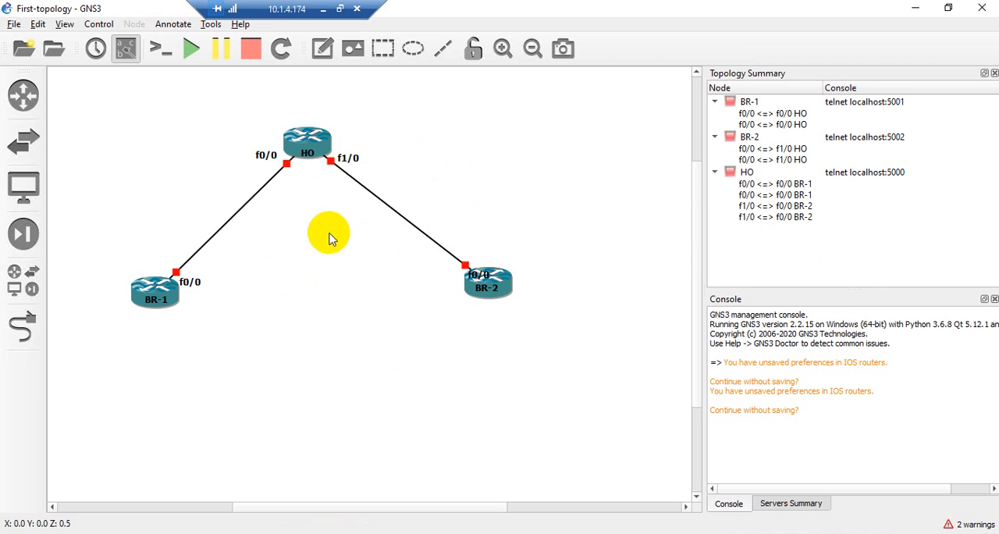
Start router HO and open its console, moving the console window aside to uncover the topology
right_click(322, 150)
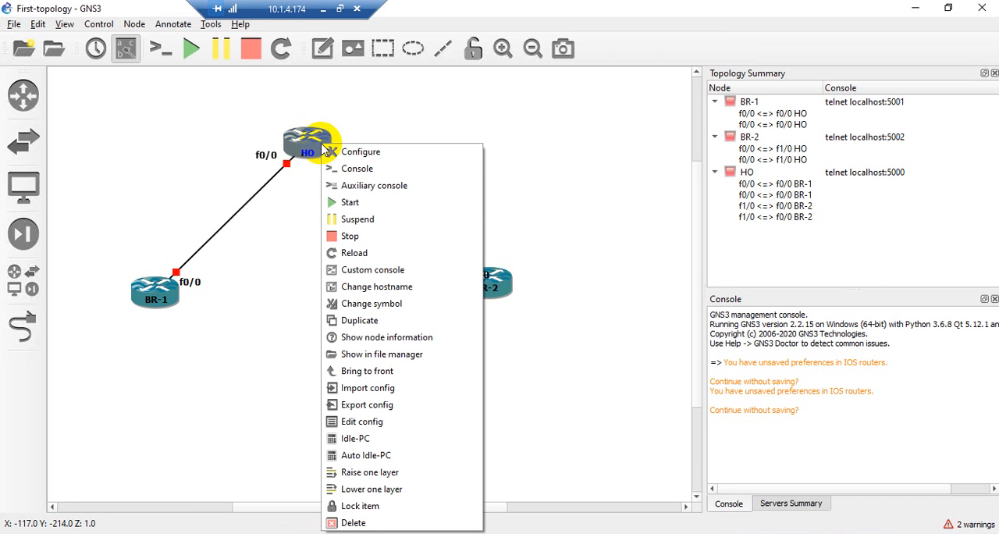
click(334, 204)
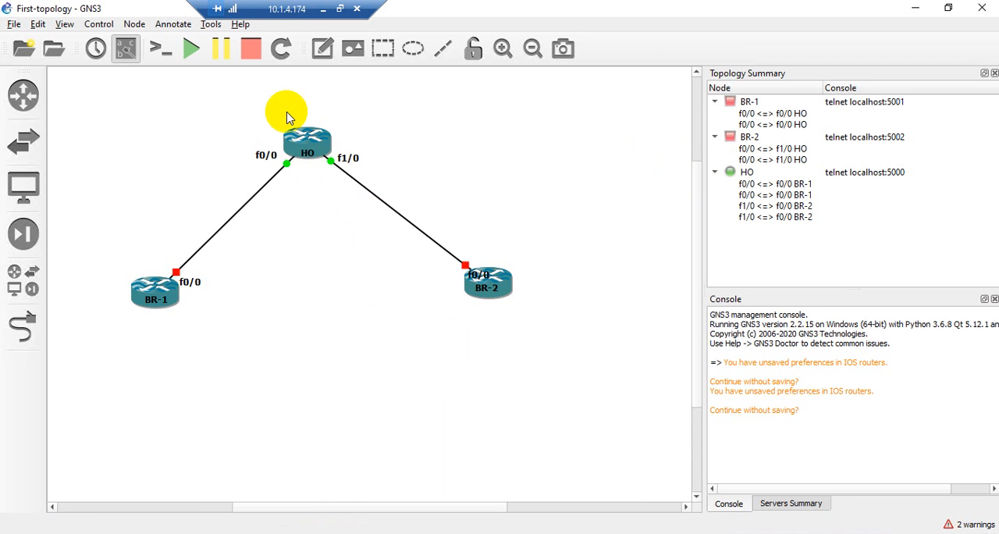
right_click(320, 155)
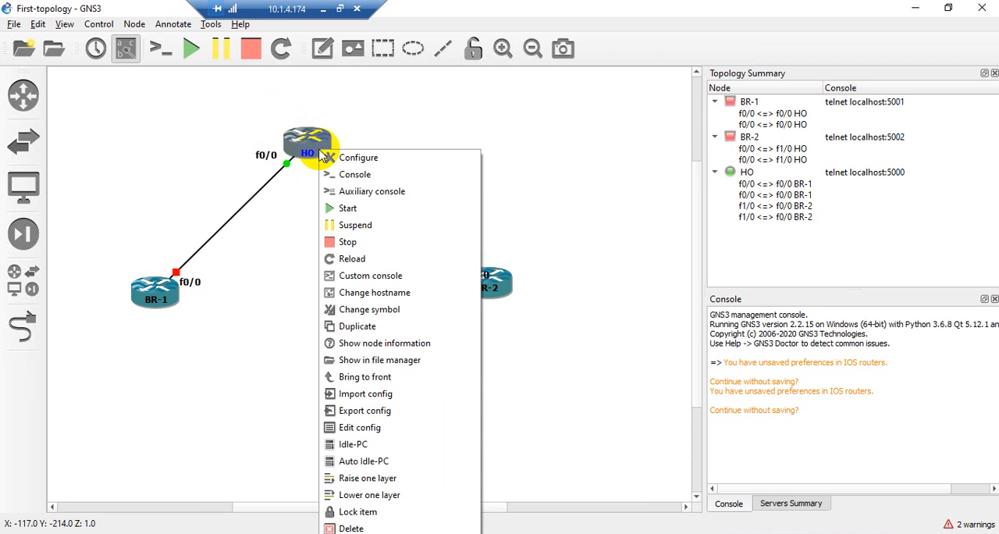
click(353, 174)
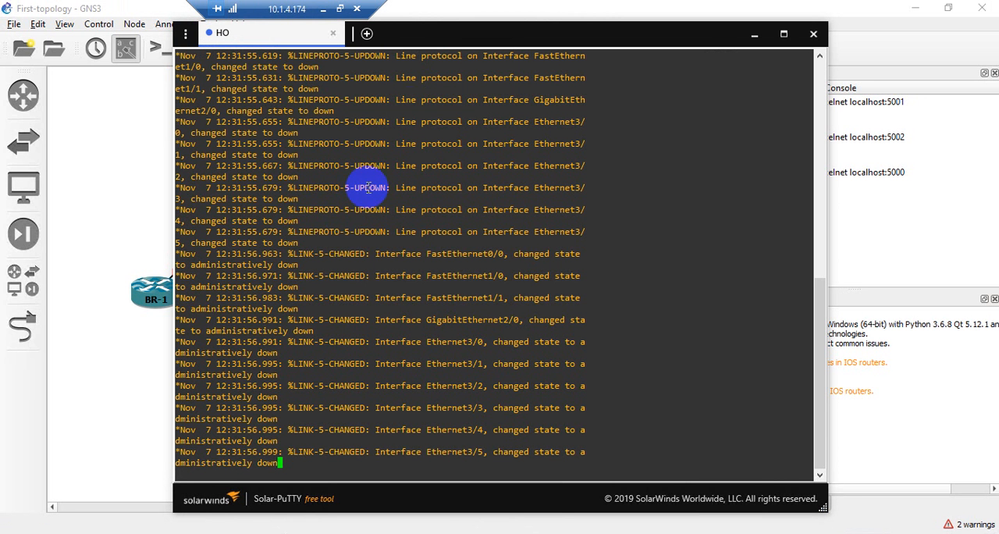
drag(440, 37, 695, 80)
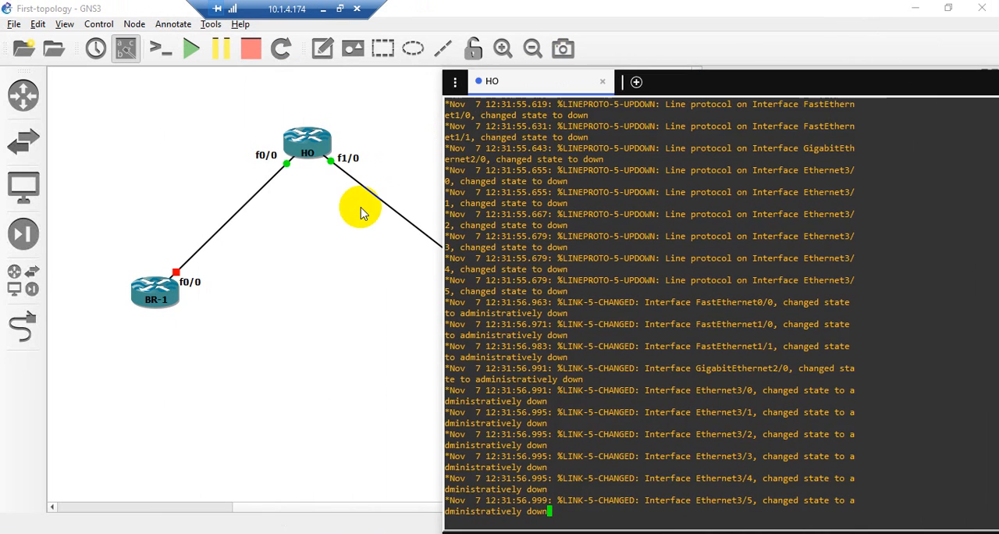
Check HO's node details in the topology and return to its console to examine the interface state messages
click(361, 209)
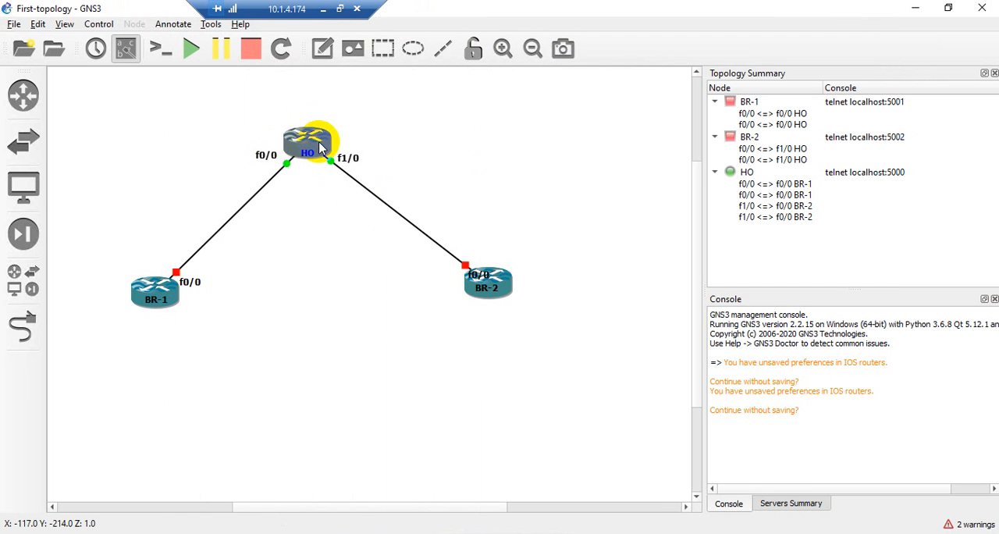
mouse_move(318, 148)
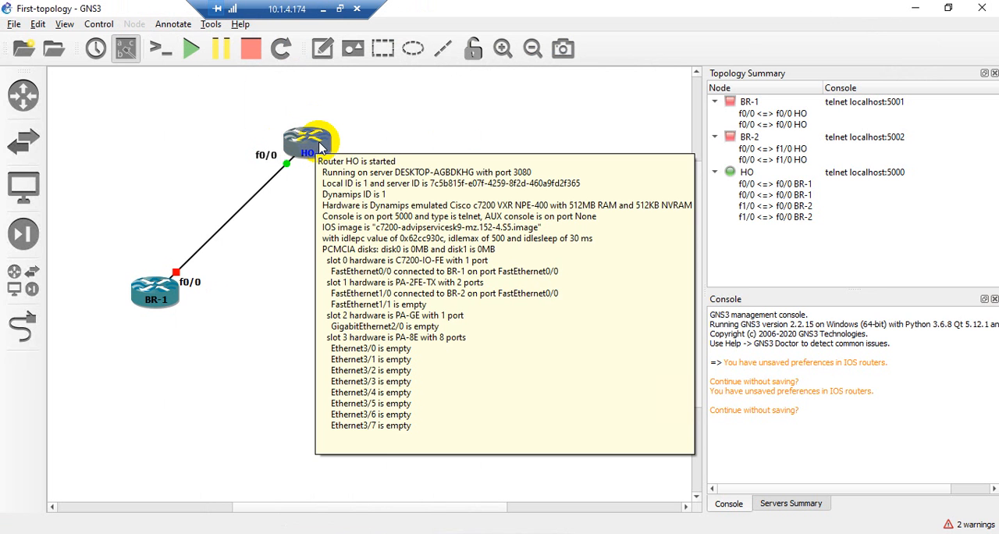
key(alt+Tab)
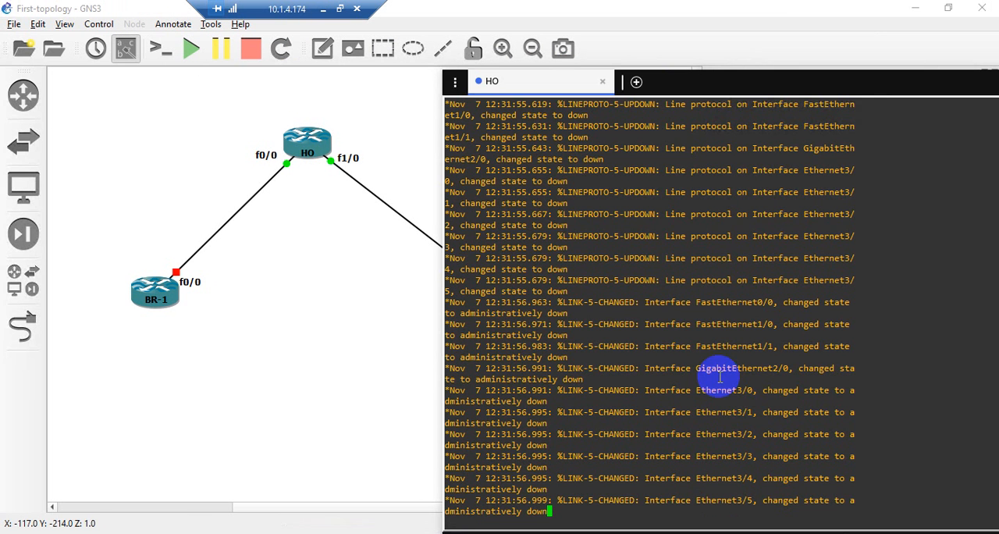
drag(577, 271, 498, 271)
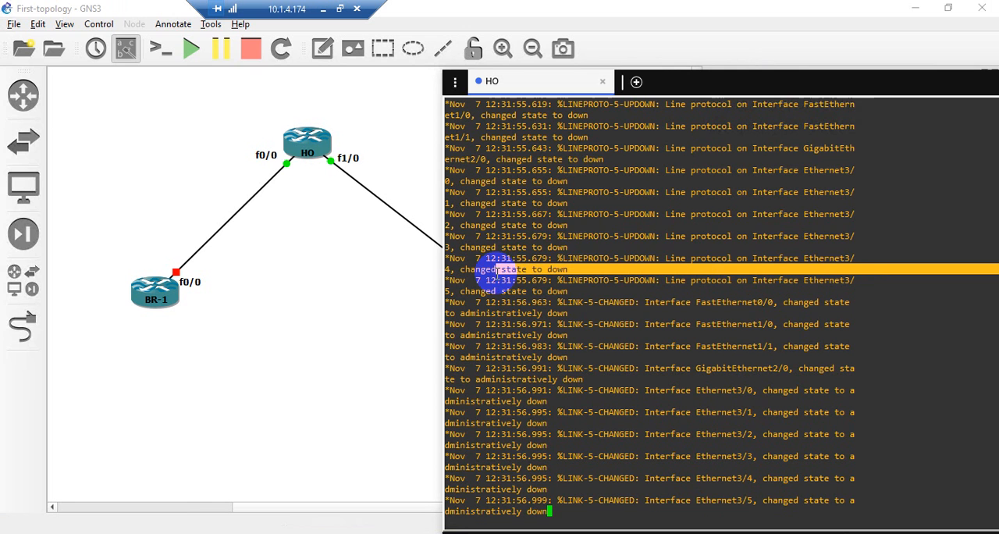
drag(572, 244, 504, 245)
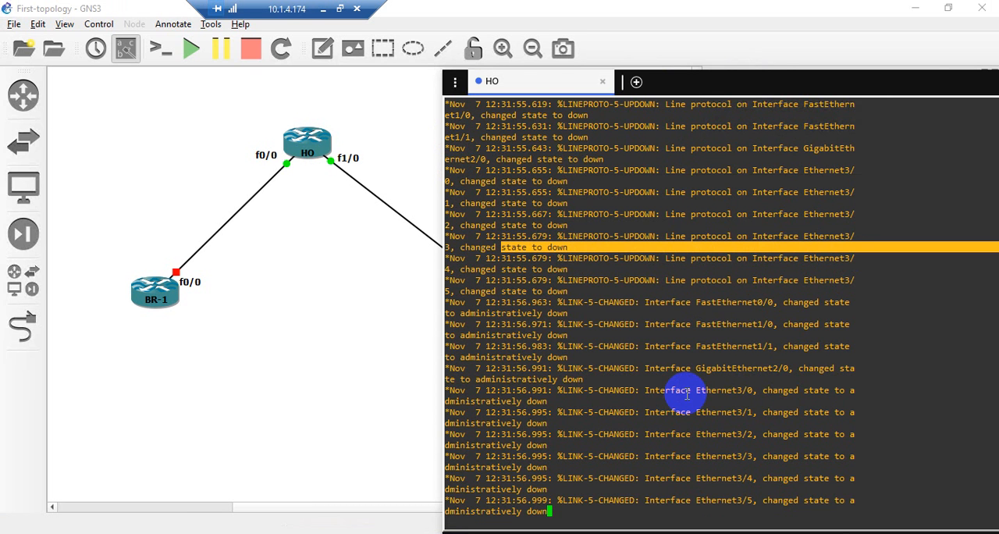
Bring up the HO# command prompt in HO's console
text(\)
key(Return)
key(Return)
key(Return)
key(Return)
key(Return)
key(Return)
key(Return)
key(Return)
key(Return)
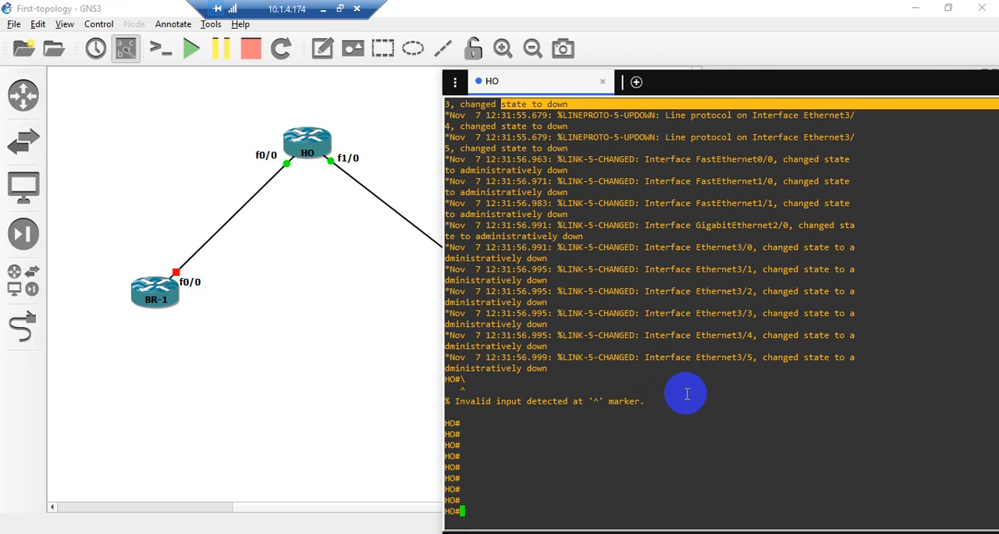
click(472, 512)
drag(471, 511, 434, 504)
click(467, 502)
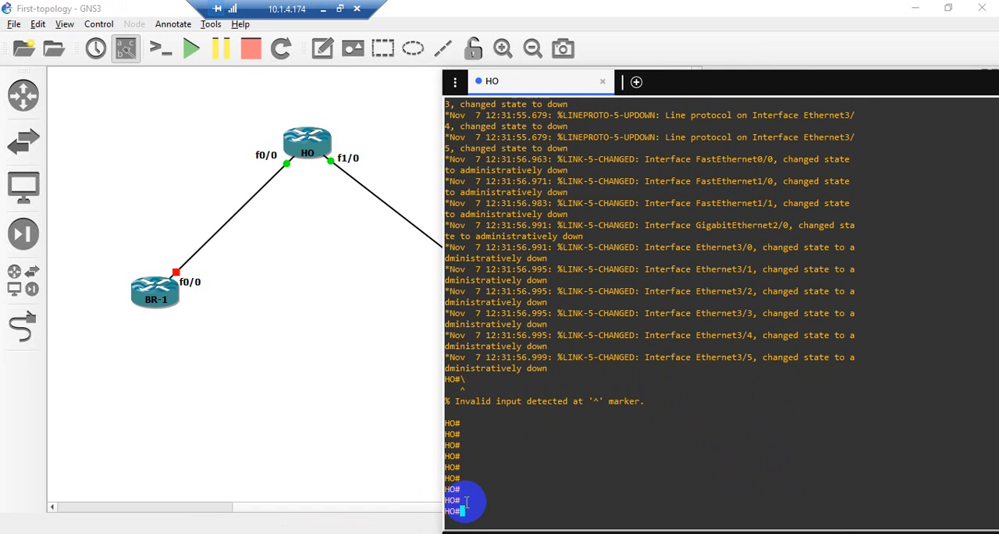
Return to the topology and start router BR-1
click(267, 249)
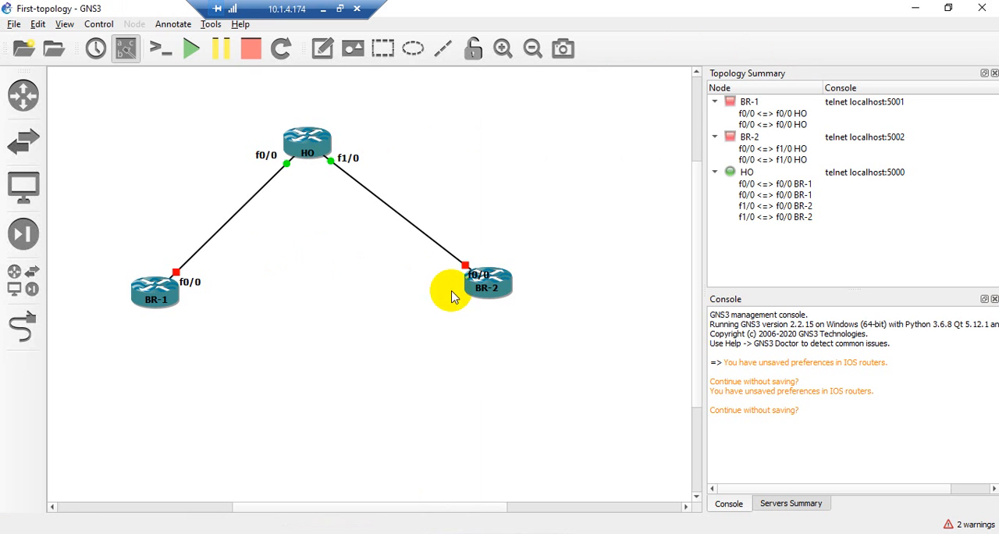
click(157, 307)
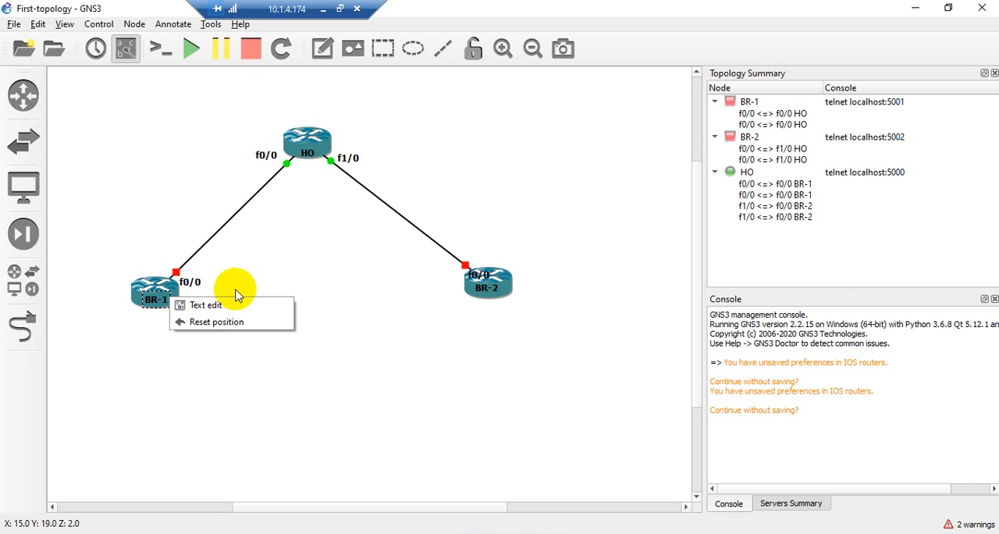
click(306, 270)
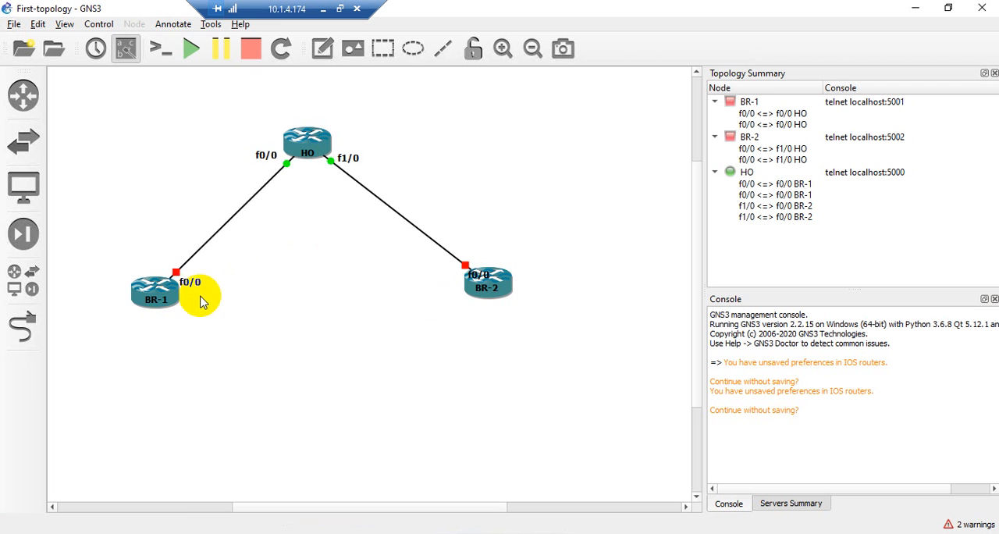
right_click(172, 303)
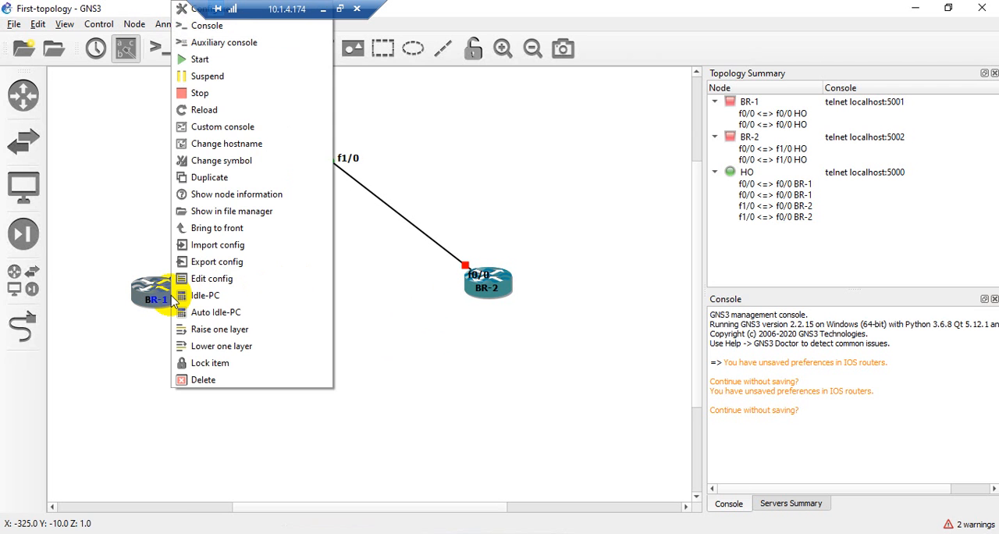
click(199, 62)
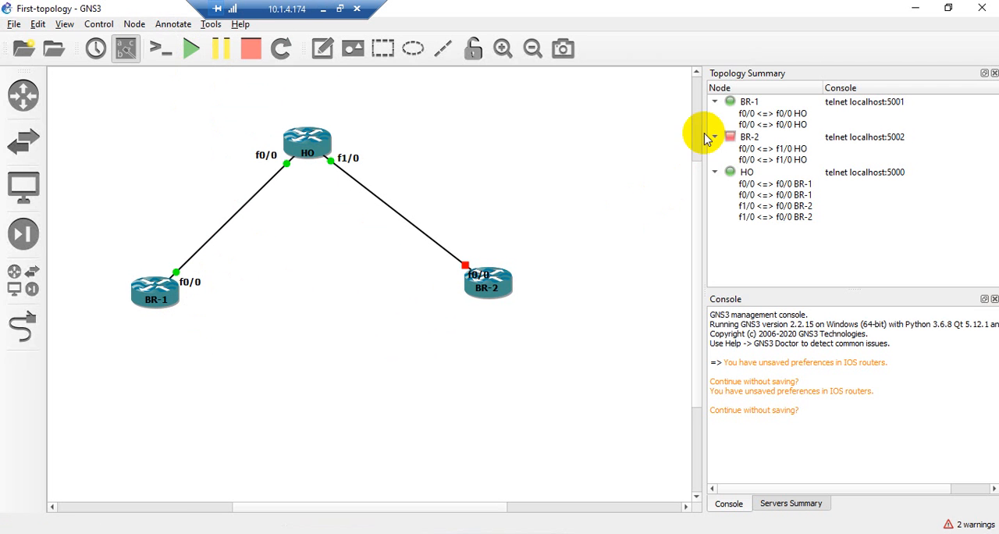
Open router BR-1's console and move the console window so its whole output fits on screen
right_click(175, 299)
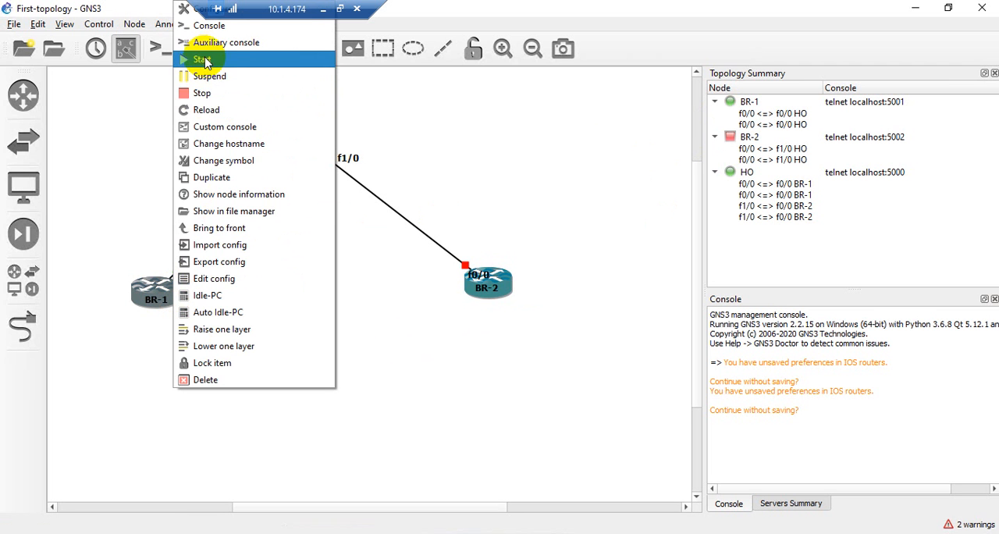
click(196, 26)
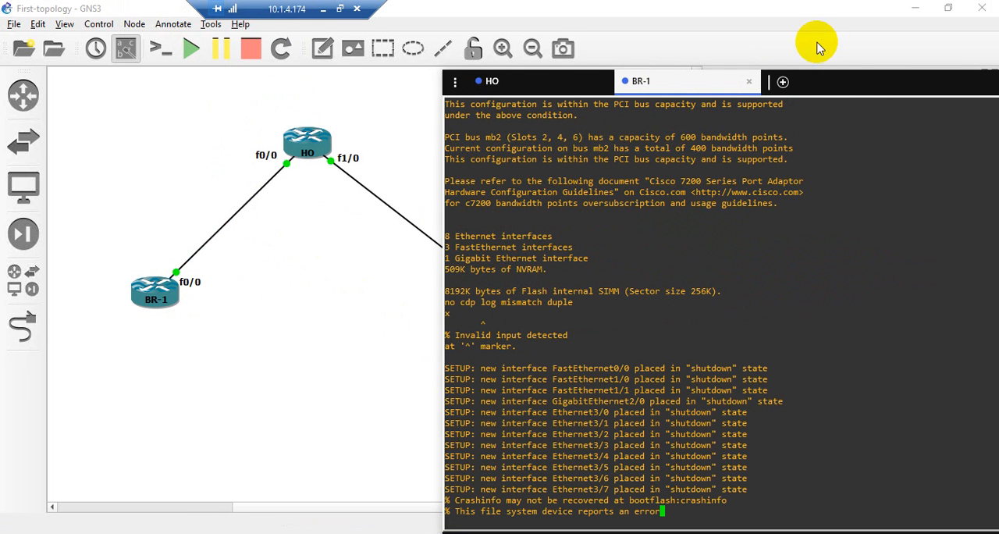
drag(851, 81, 818, 31)
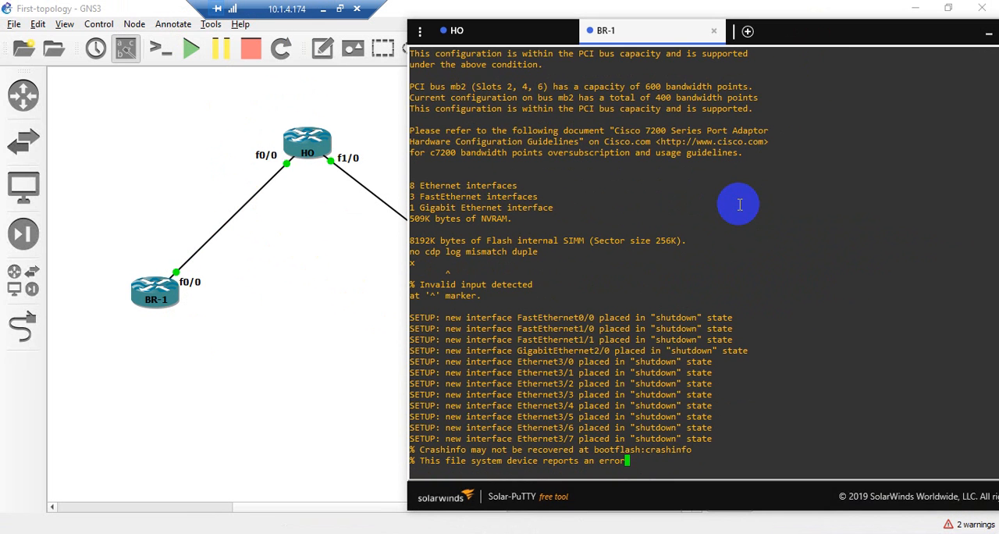
Bring up the BR-1# command prompt in BR-1's console
key(Return)
key(Return)
key(Return)
key(Return)
key(Return)
key(Return)
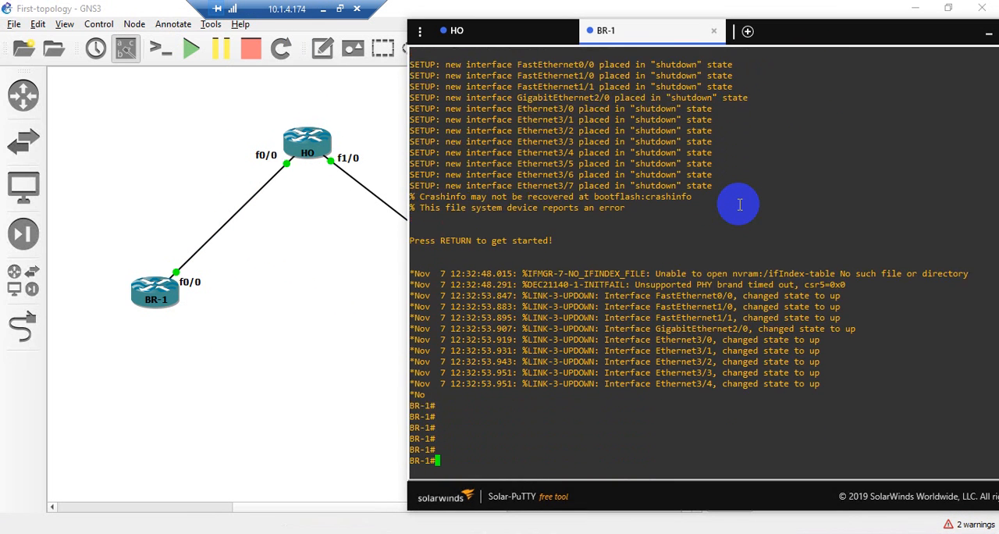
key(Return)
key(Return)
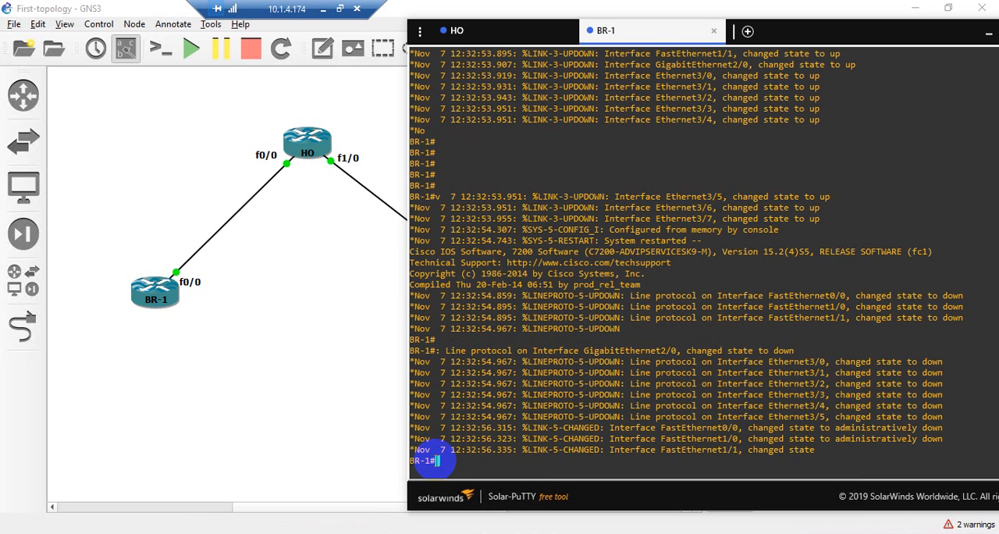
mouse_move(437, 461)
mouse_down()
mouse_move(407, 461)
mouse_move(455, 468)
mouse_up()
click(454, 468)
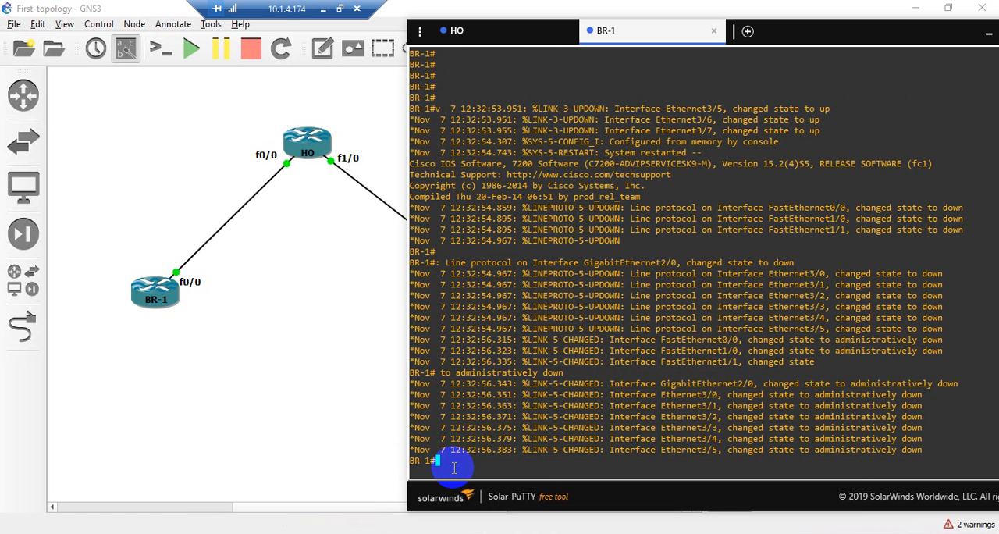
Return to the topology and stop routers HO and BR-1
click(296, 326)
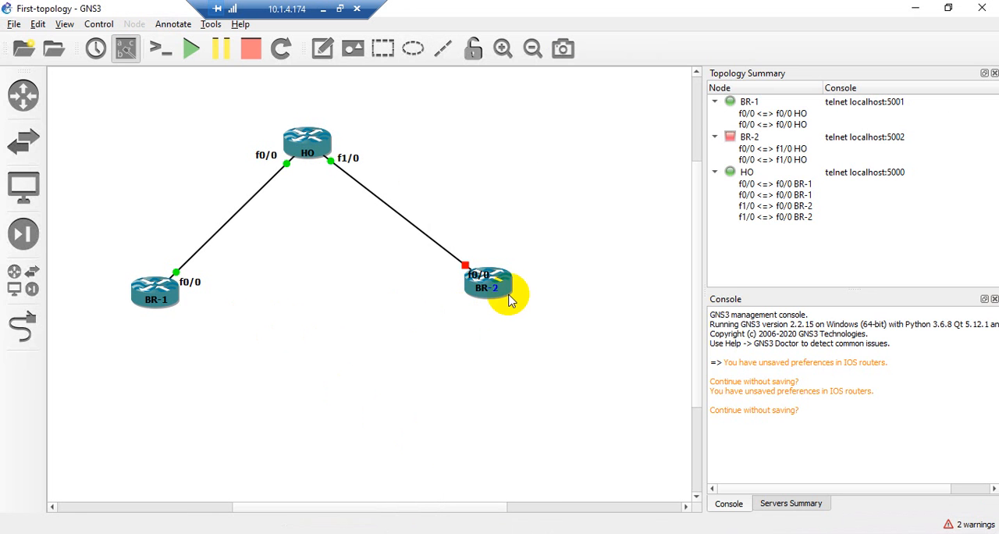
right_click(320, 152)
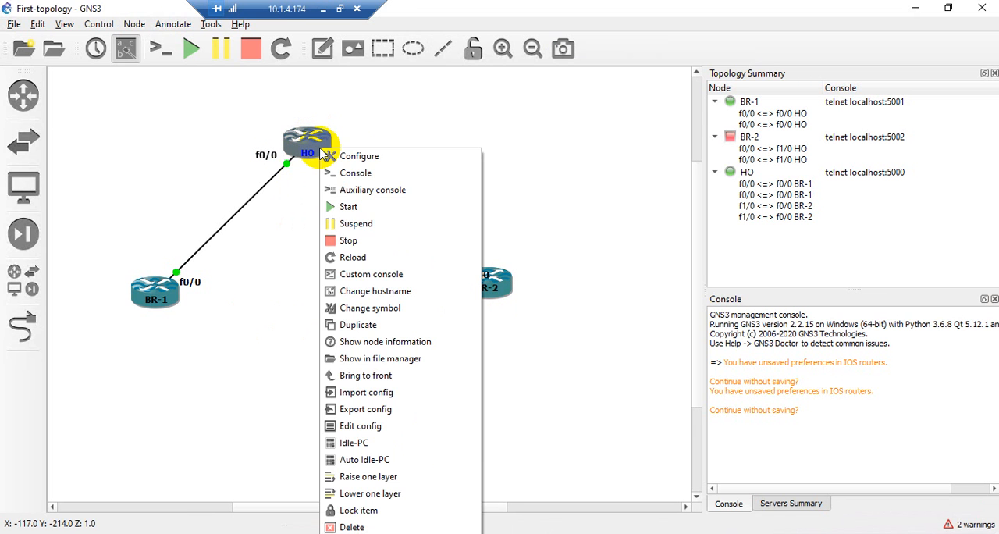
click(343, 236)
right_click(178, 298)
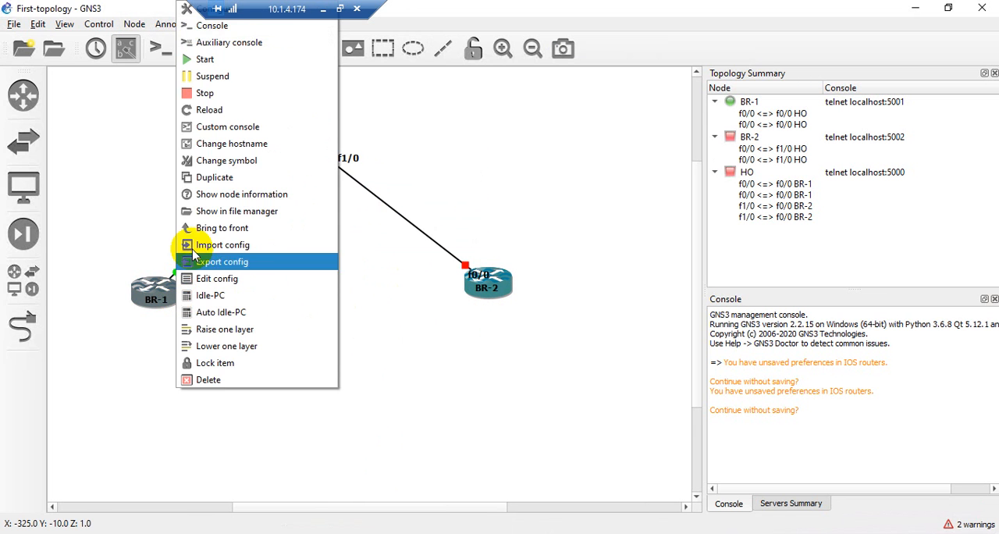
click(192, 90)
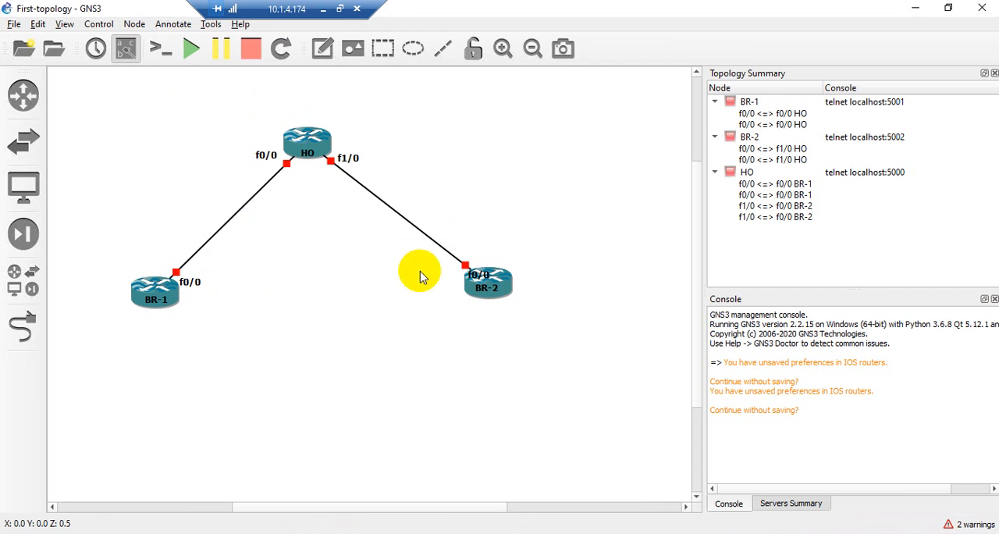
Start all routers in the topology and reconnect the HO and BR-1 console sessions
click(373, 238)
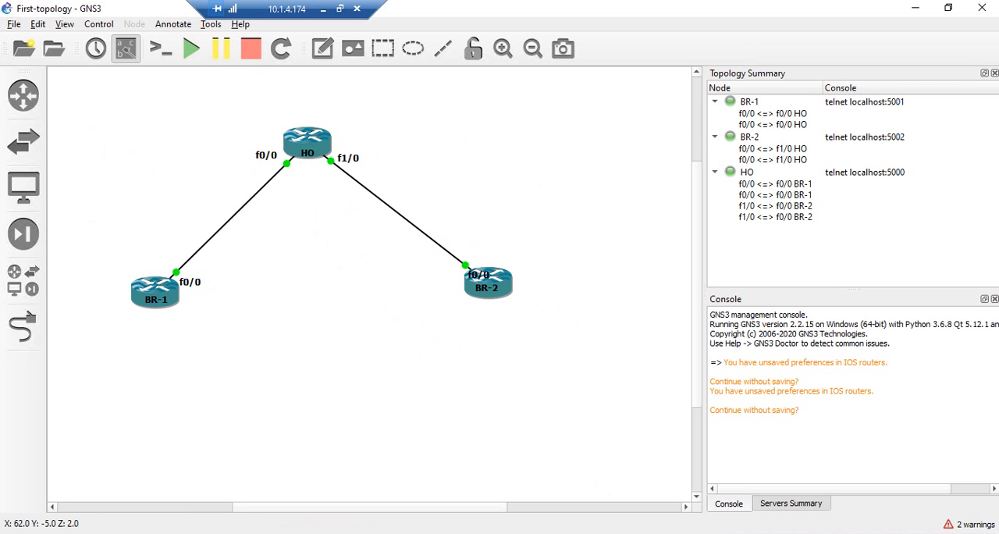
click(670, 533)
click(504, 32)
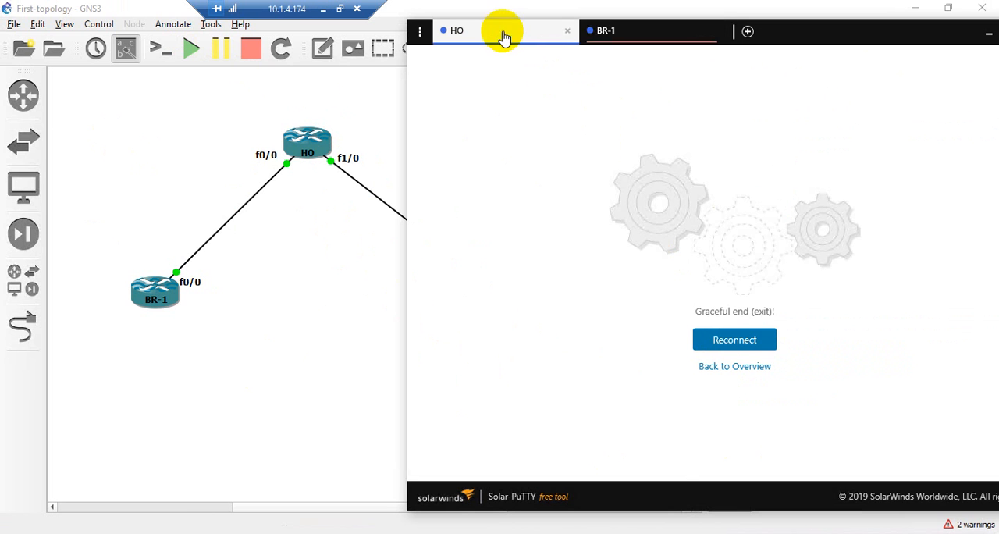
click(733, 341)
click(658, 35)
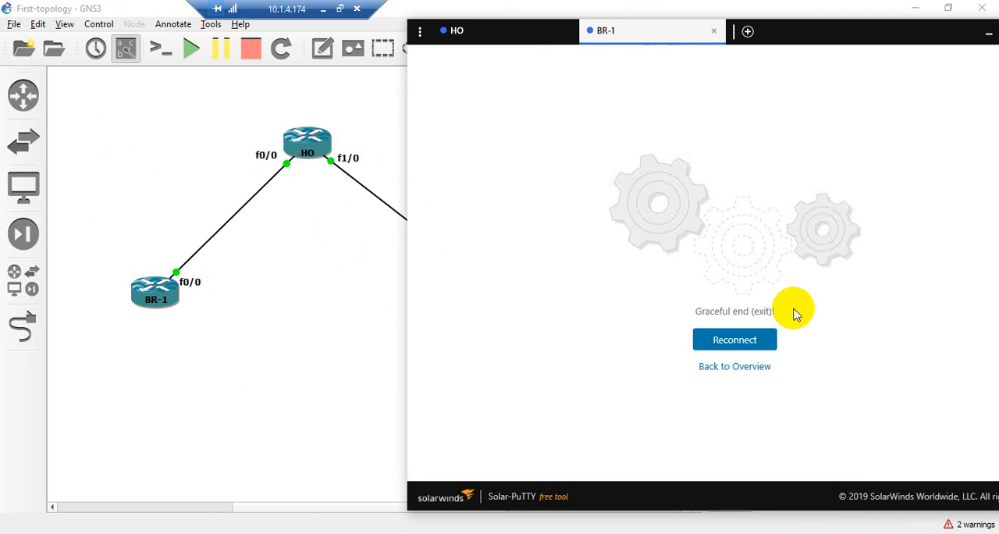
click(733, 341)
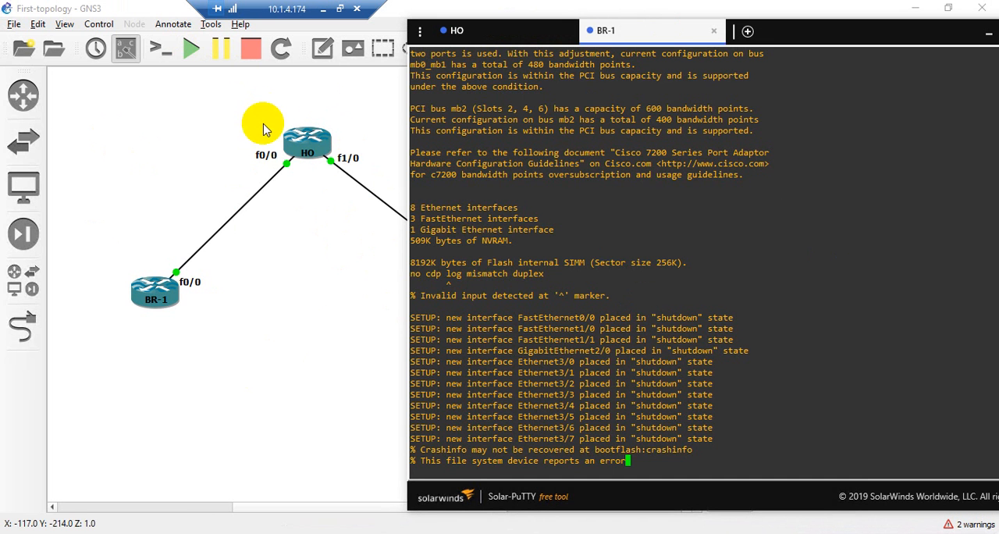
Open router BR-2's console from the topology and bring up its BR-2# command prompt
click(167, 131)
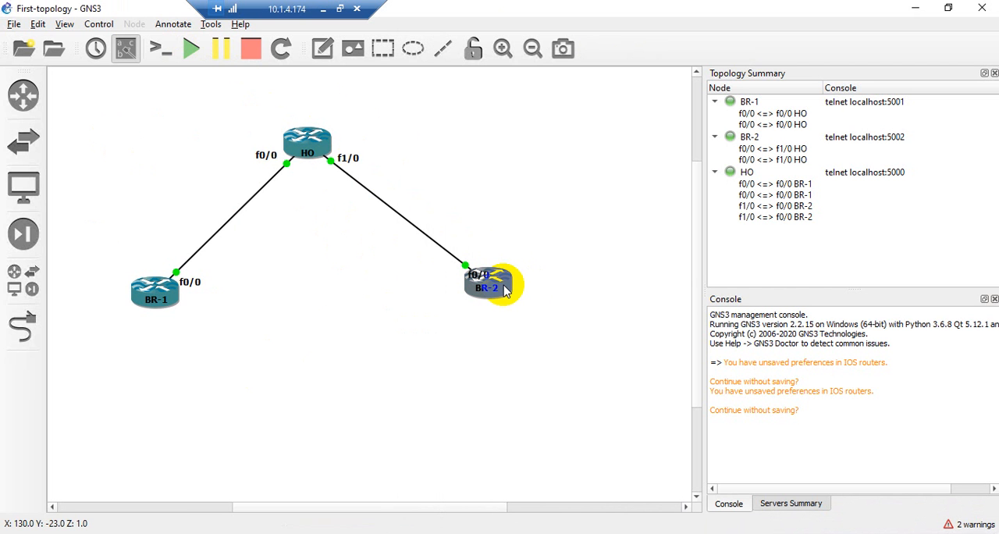
right_click(504, 290)
click(527, 27)
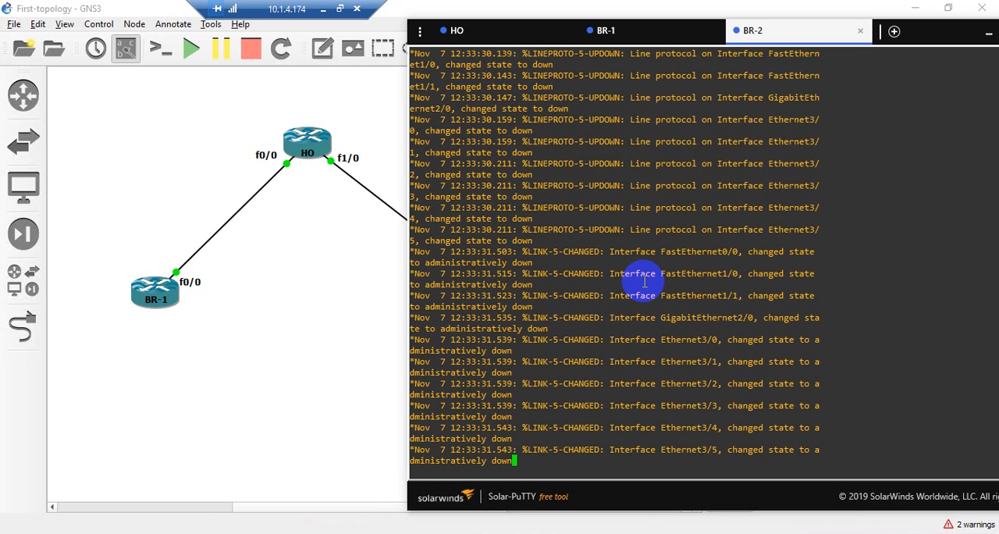
key(Return)
key(Return)
key(Return)
key(Return)
key(Return)
key(Return)
key(Return)
key(Return)
key(Return)
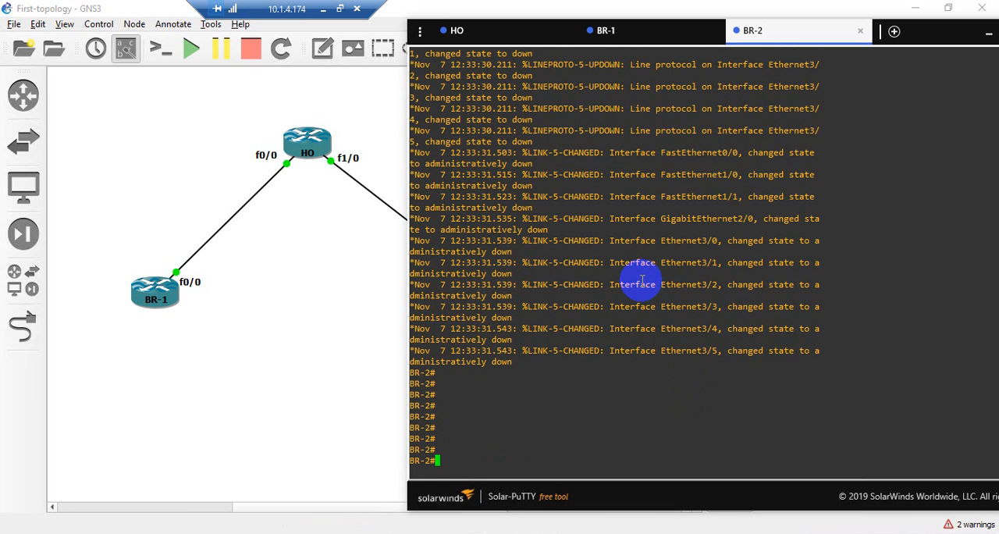
Return to the topology, add a note reading "Network" and place it beside the link between HO and BR-2
click(138, 152)
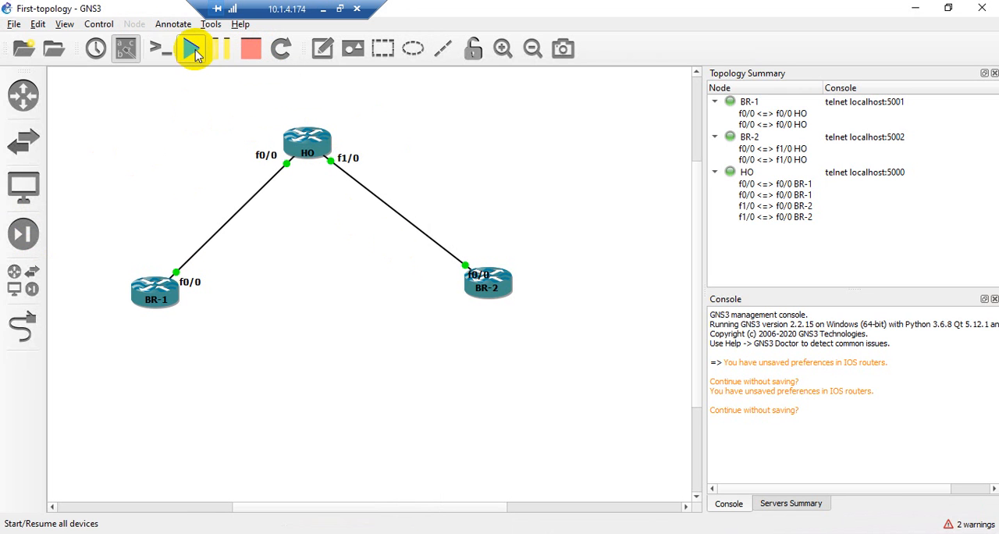
click(324, 49)
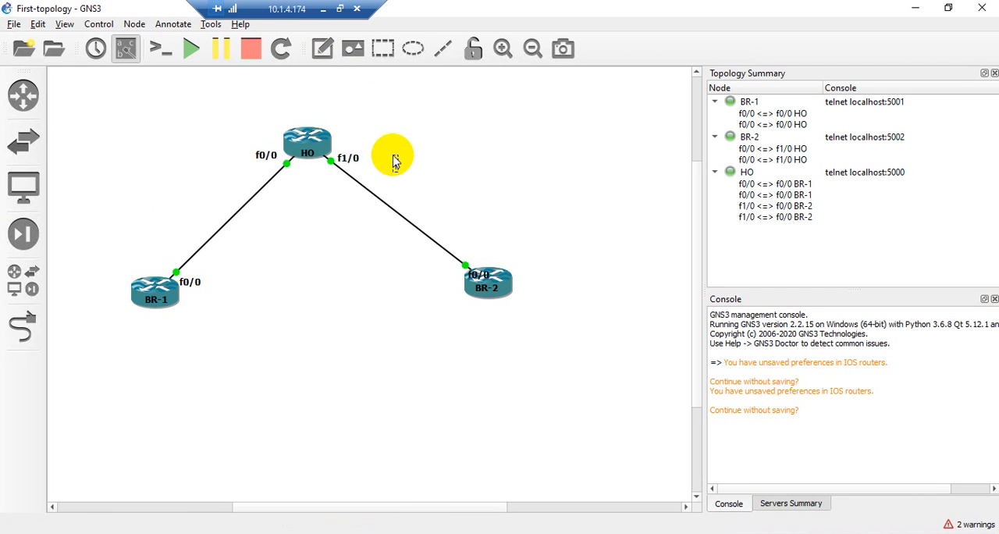
click(394, 161)
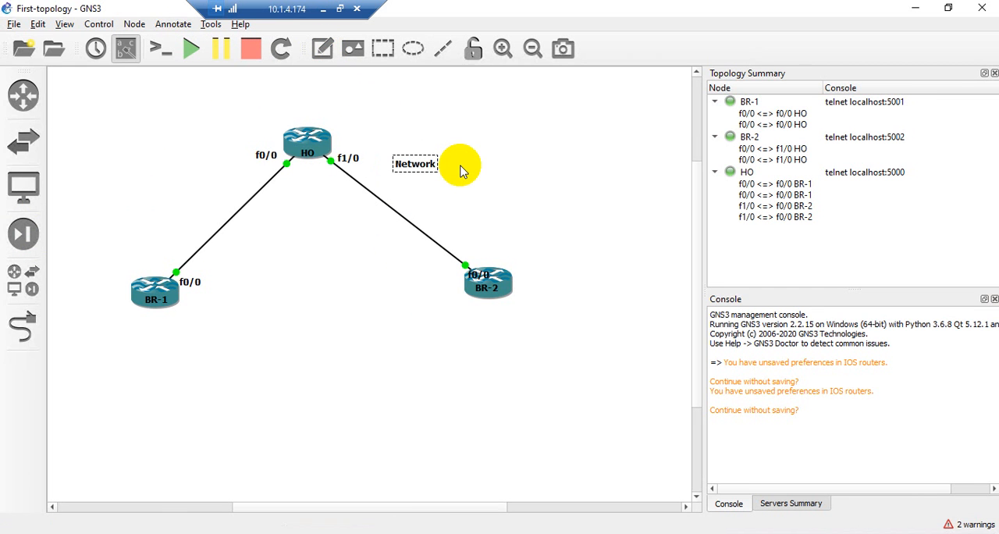
click(484, 187)
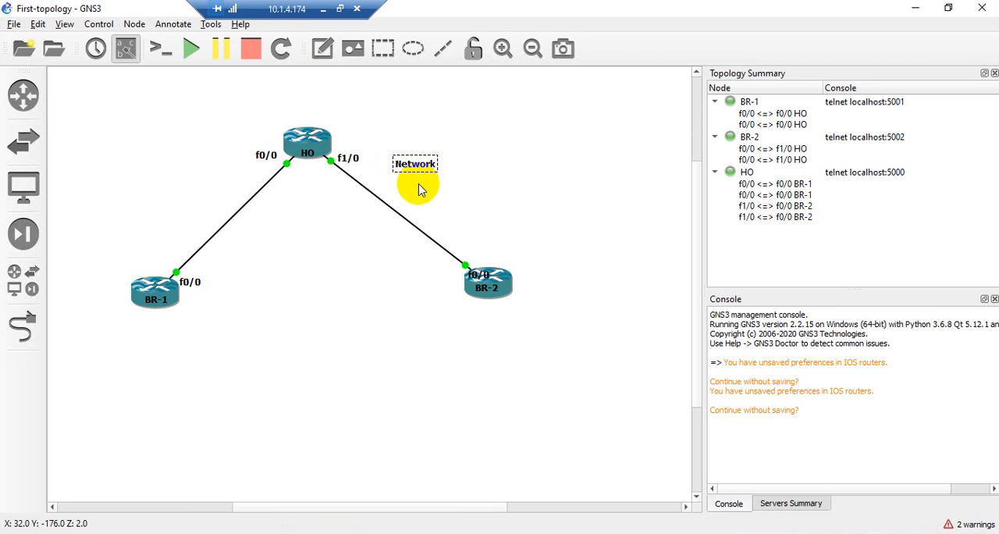
drag(421, 173, 403, 184)
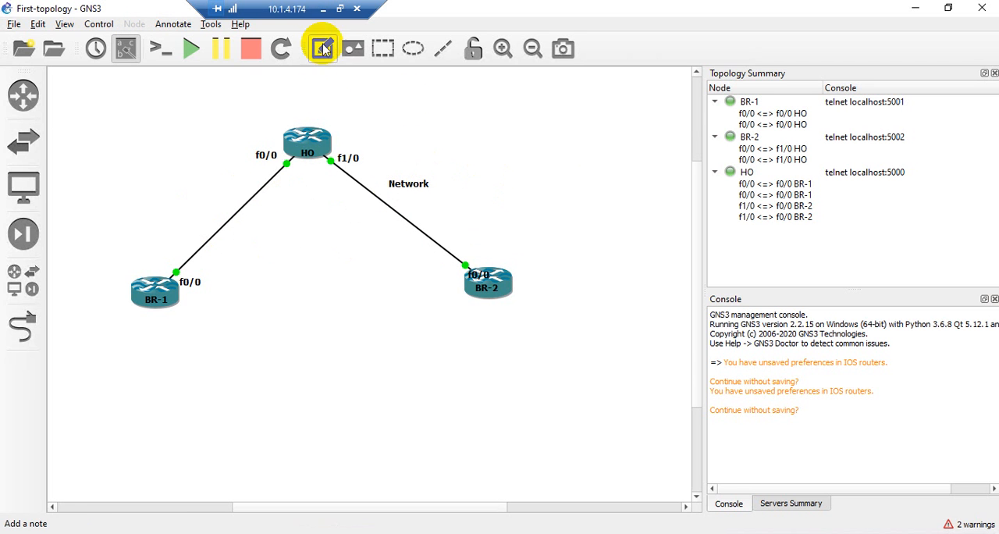
click(324, 49)
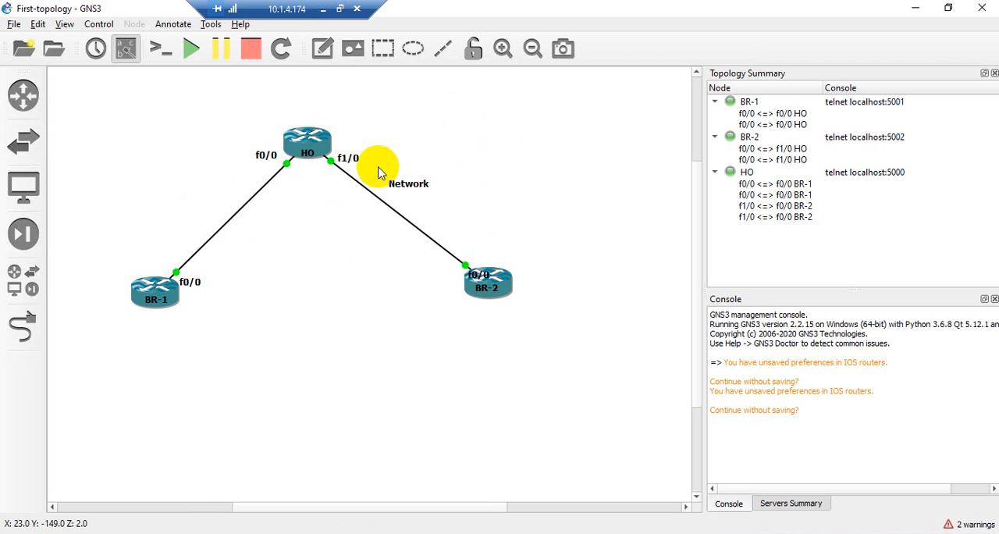
click(63, 25)
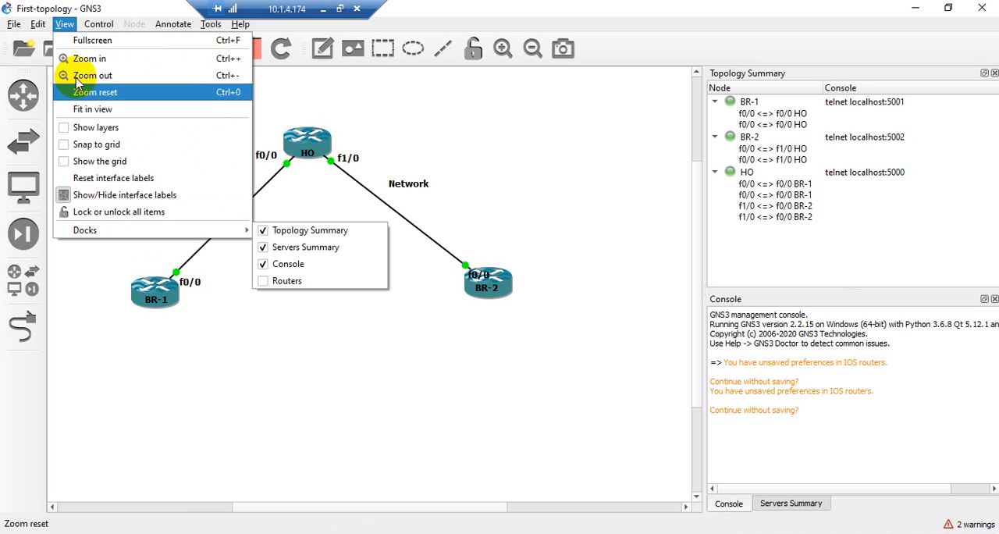
mouse_move(39, 30)
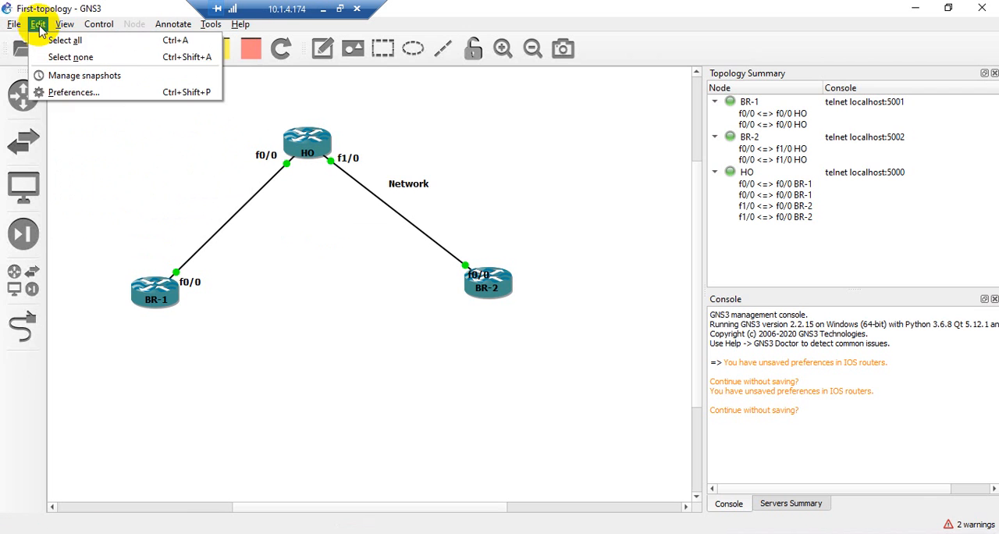
click(98, 24)
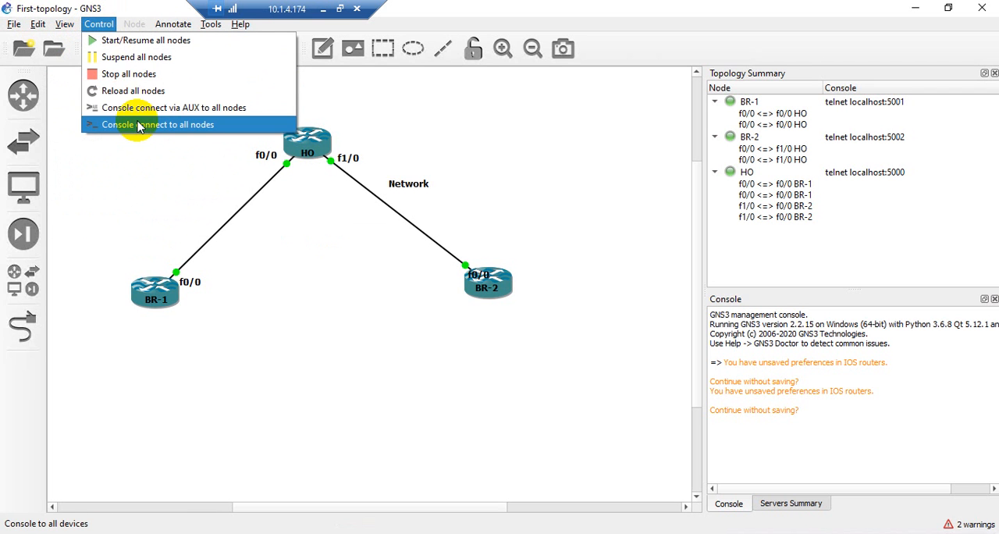
click(367, 110)
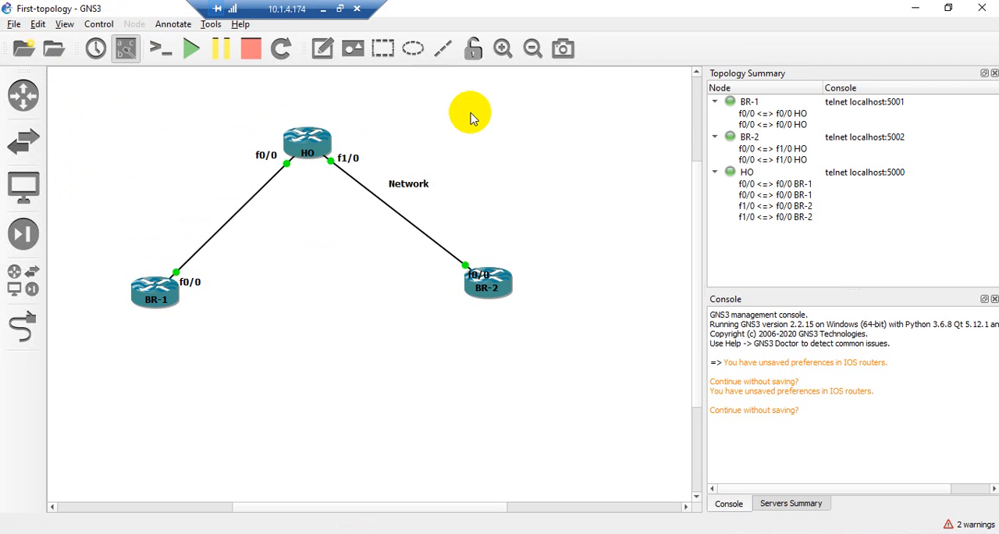
Insert the picture Screenshot (1) from the Screenshots folder into the topology
click(359, 54)
click(367, 162)
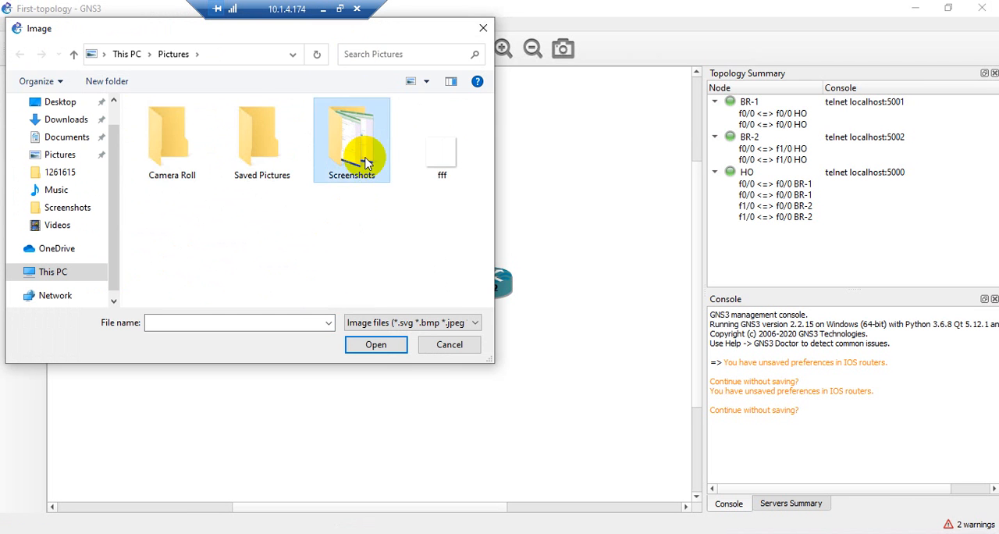
double_click(367, 162)
double_click(194, 133)
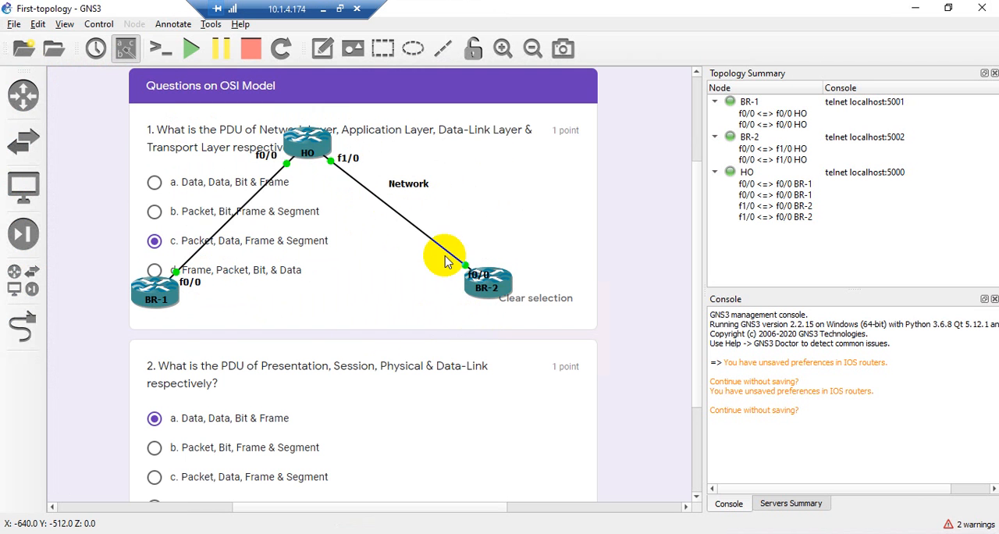
Examine the inserted picture behind the topology and look through the Screenshots folder for other pictures without inserting one
scroll(319, 229, down, 3)
scroll(351, 228, up, 5)
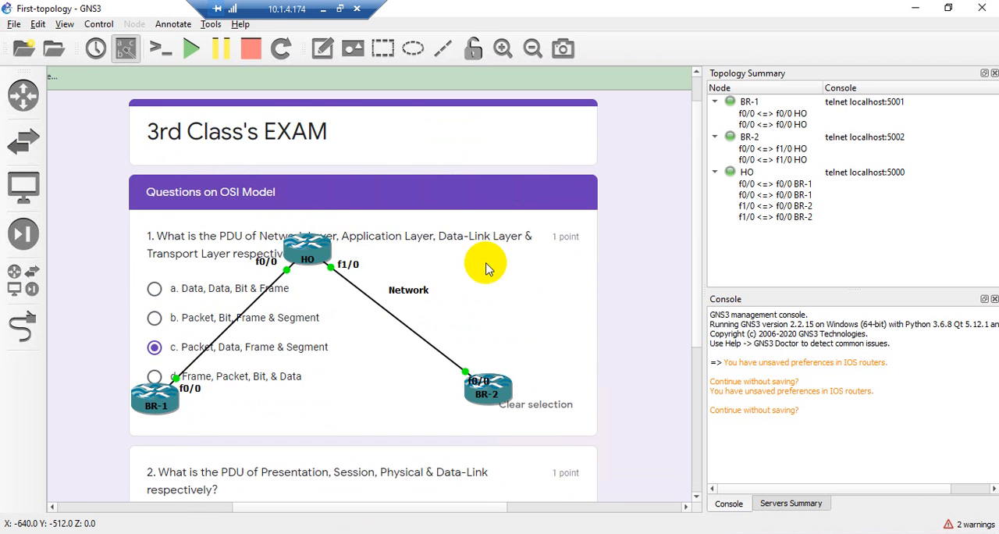
scroll(390, 214, down, 2)
scroll(366, 245, up, 2)
scroll(347, 265, down, 1)
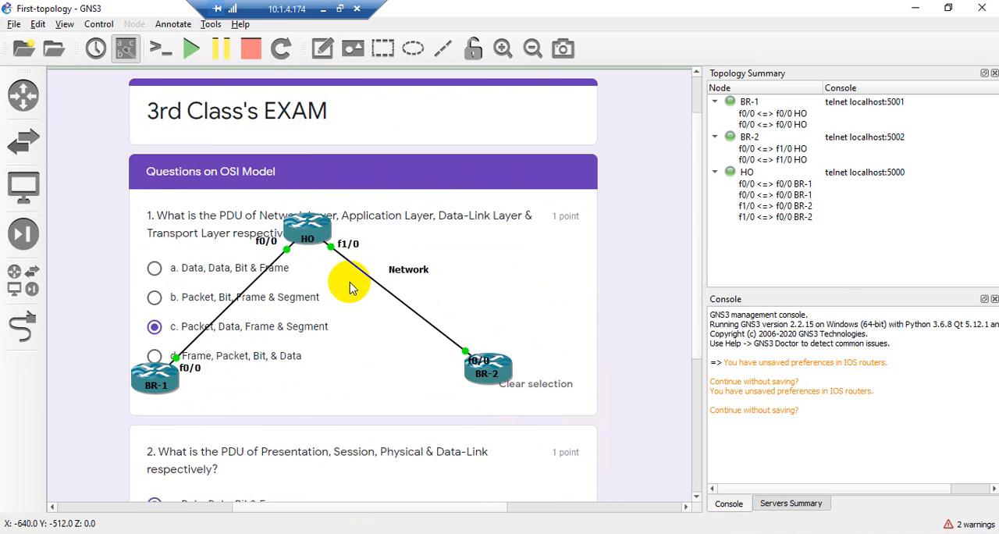
scroll(349, 287, down, 3)
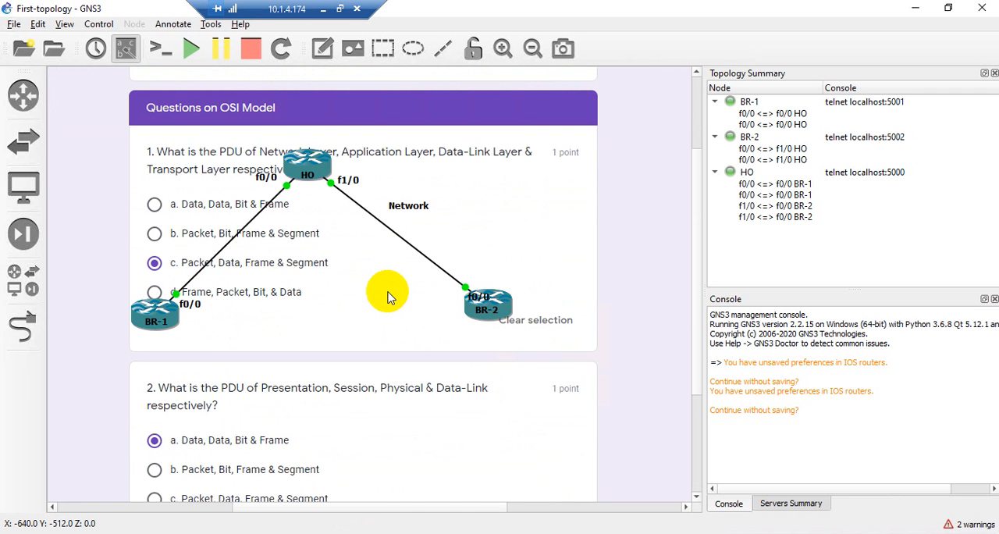
scroll(388, 295, down, 5)
scroll(387, 295, up, 5)
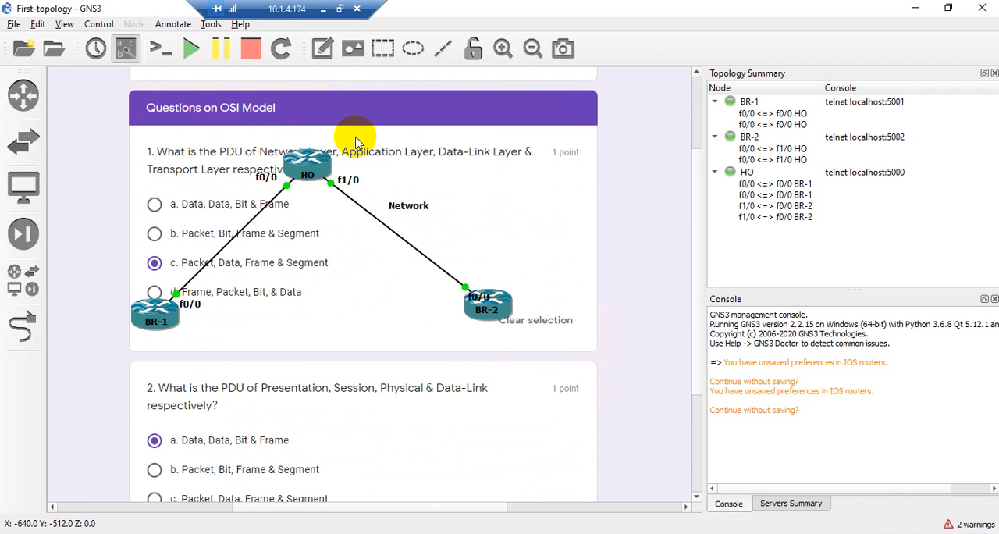
click(351, 48)
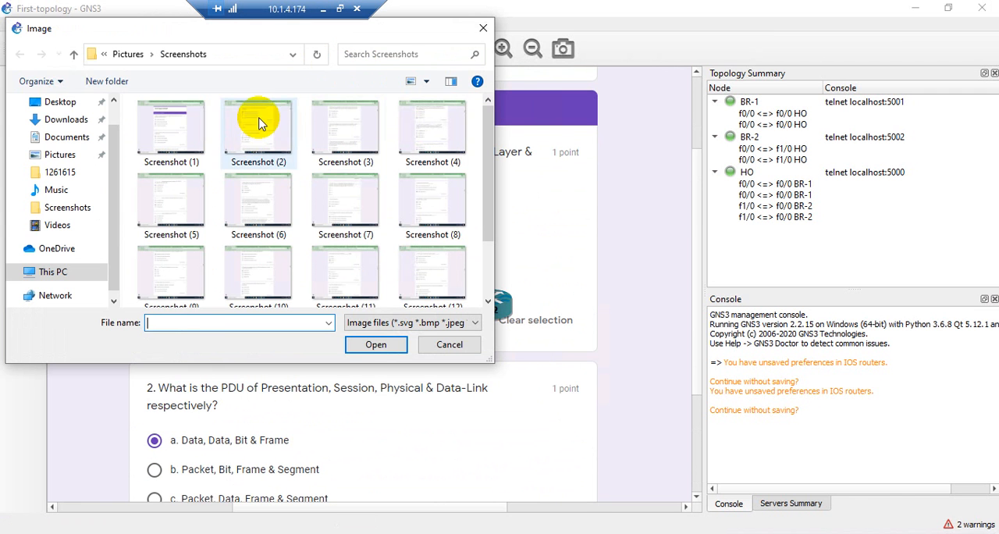
click(481, 30)
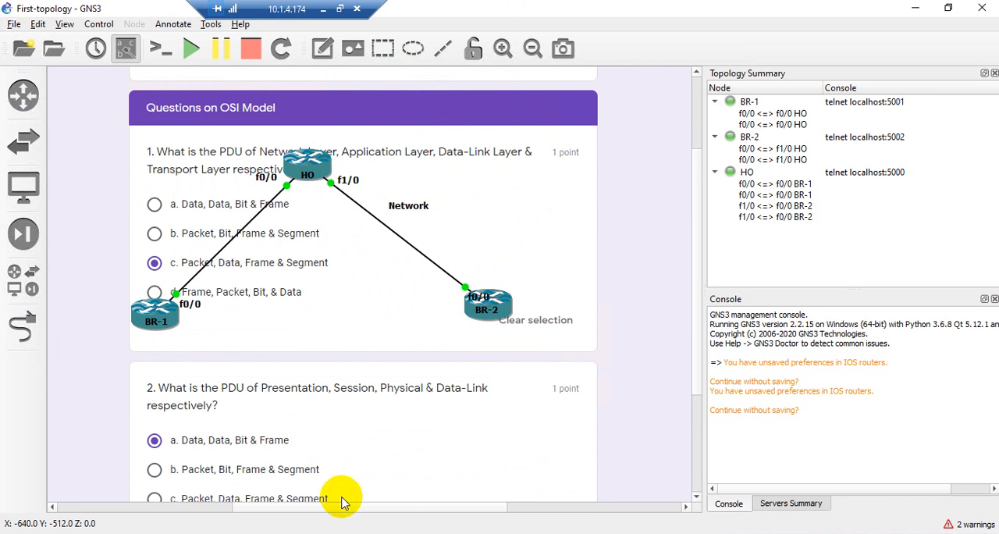
Draw a rectangle in the topology and move it over router BR-2
mouse_move(348, 508)
mouse_down()
mouse_move(577, 520)
mouse_move(442, 519)
mouse_move(261, 494)
mouse_move(356, 497)
mouse_up()
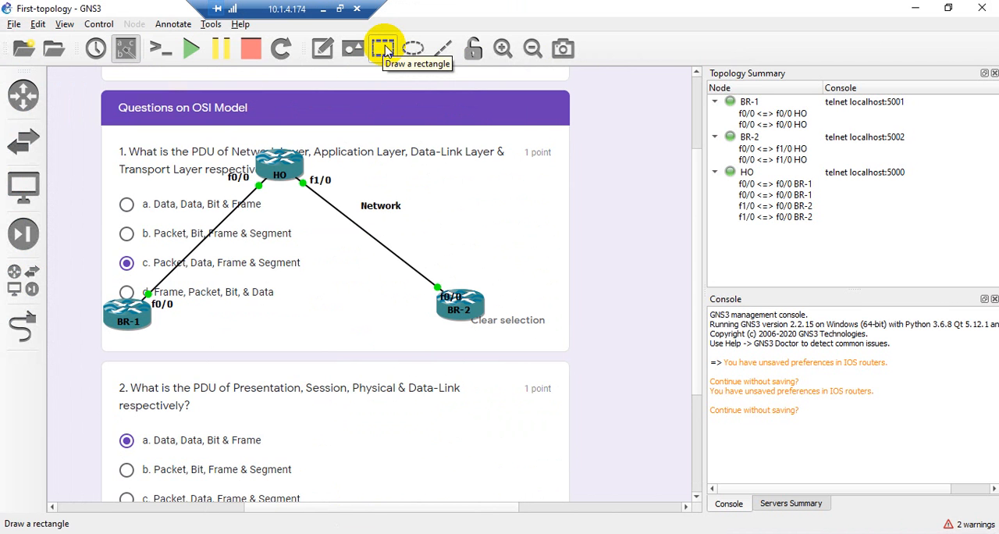
click(382, 48)
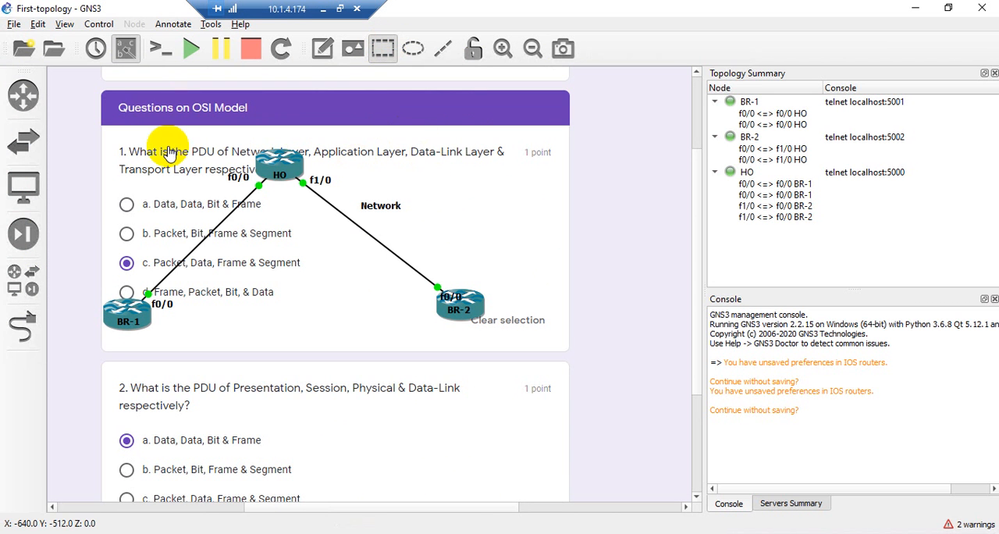
click(139, 138)
drag(265, 191, 468, 296)
click(516, 212)
right_click(472, 295)
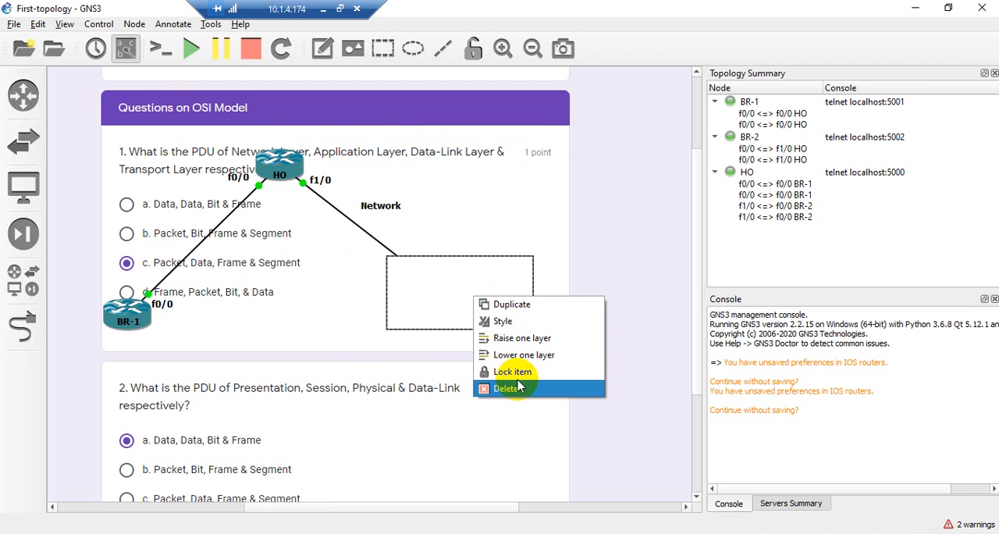
click(498, 321)
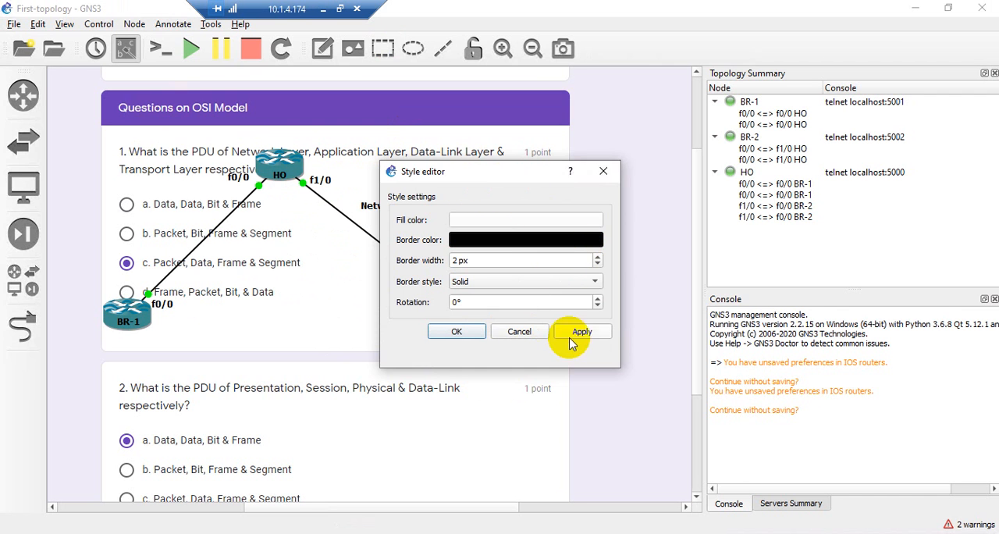
click(519, 331)
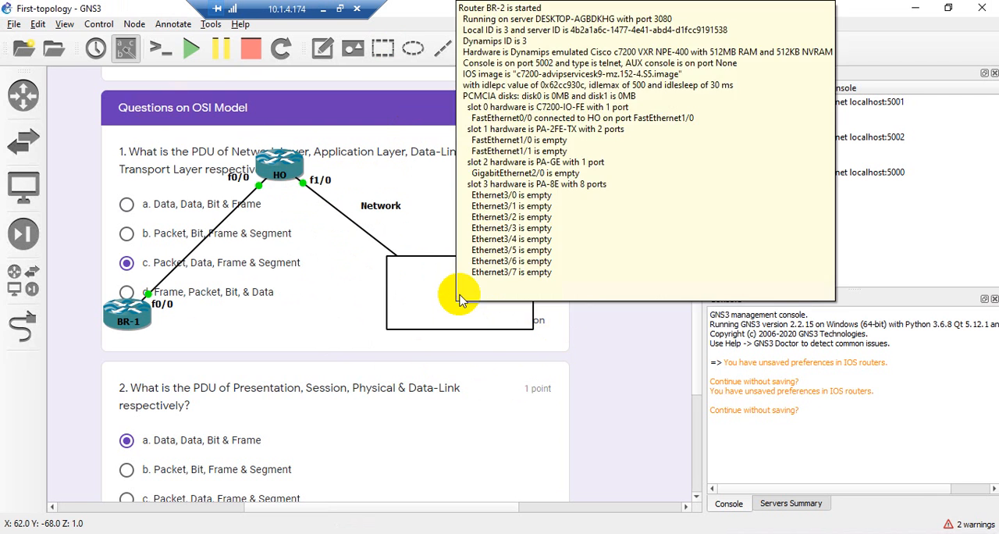
Lower the rectangle one layer so it sits behind BR-2 and shift it slightly downward around the router
click(438, 285)
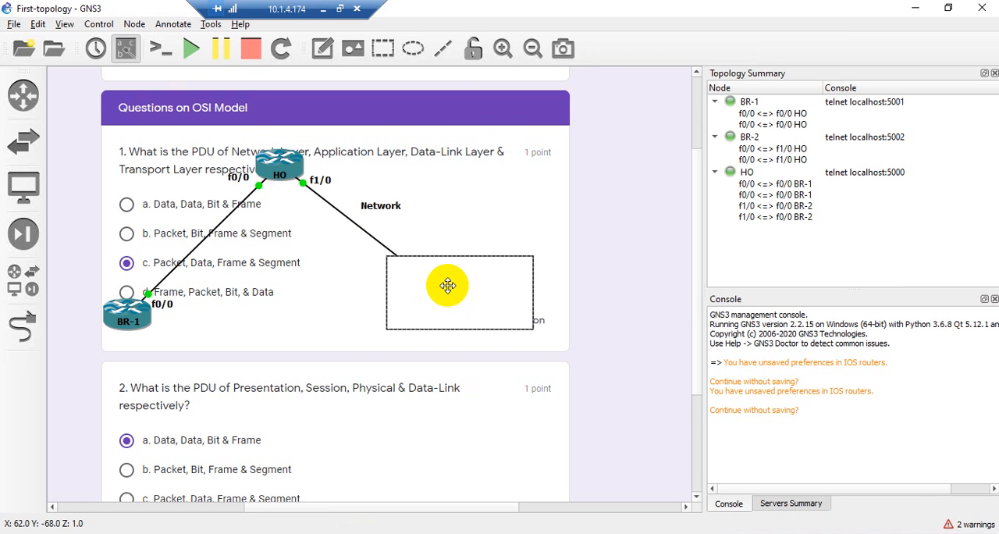
right_click(454, 290)
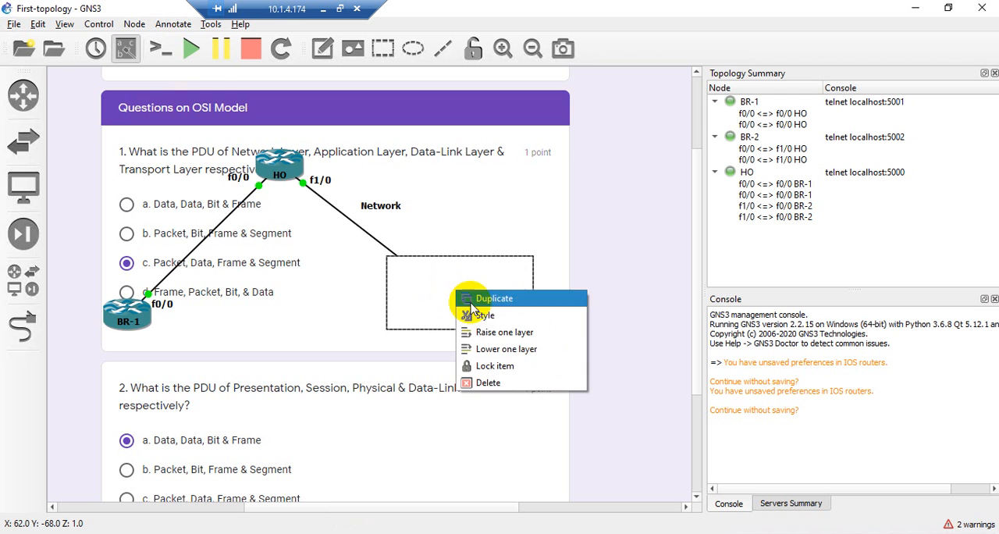
click(491, 348)
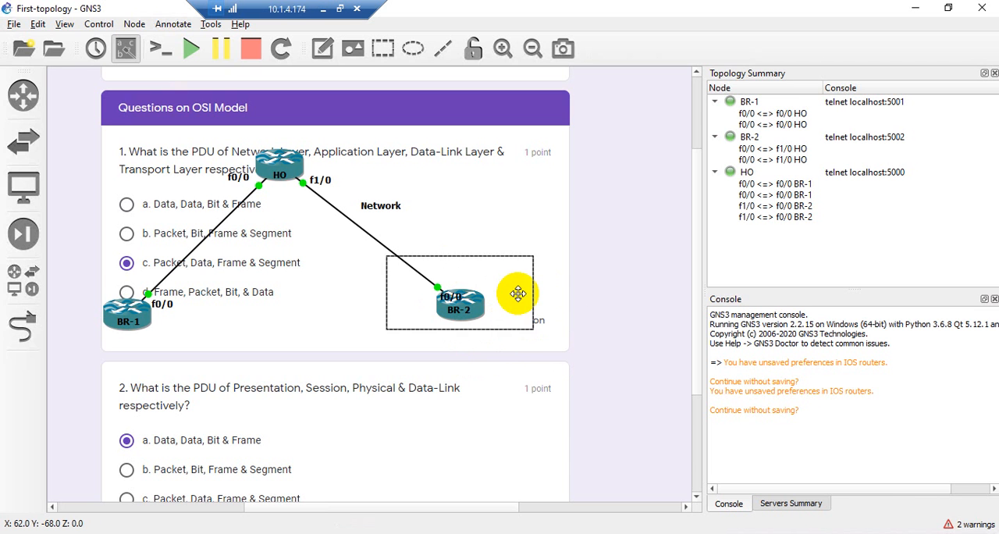
mouse_move(517, 290)
mouse_down()
mouse_move(517, 308)
mouse_move(507, 300)
mouse_up()
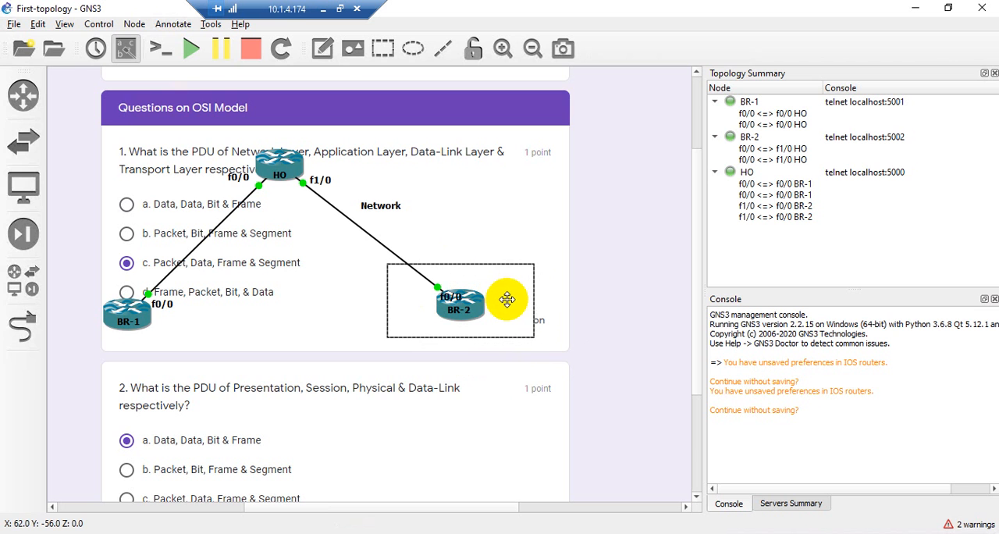
Raise the rectangle one layer over BR-2 and lower it one layer again
right_click(507, 300)
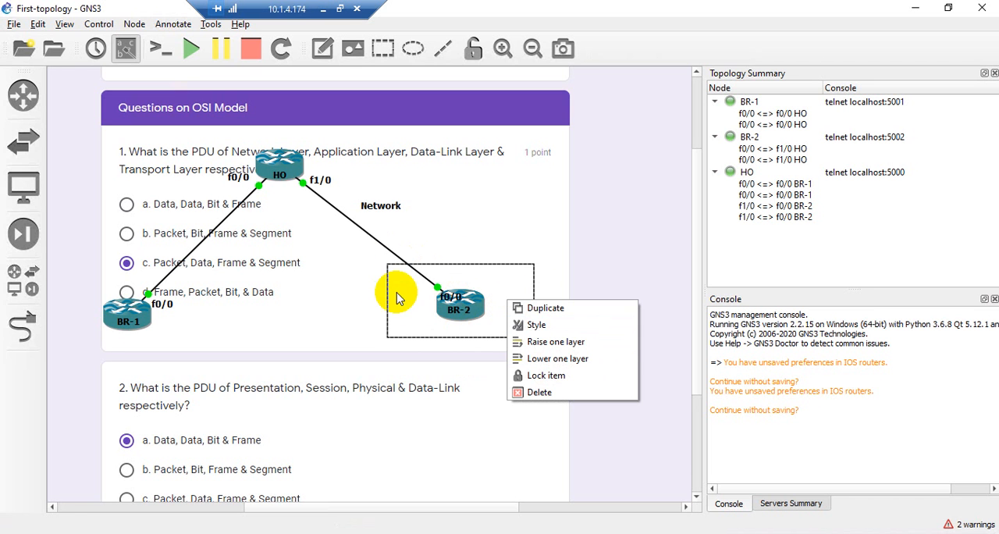
click(536, 347)
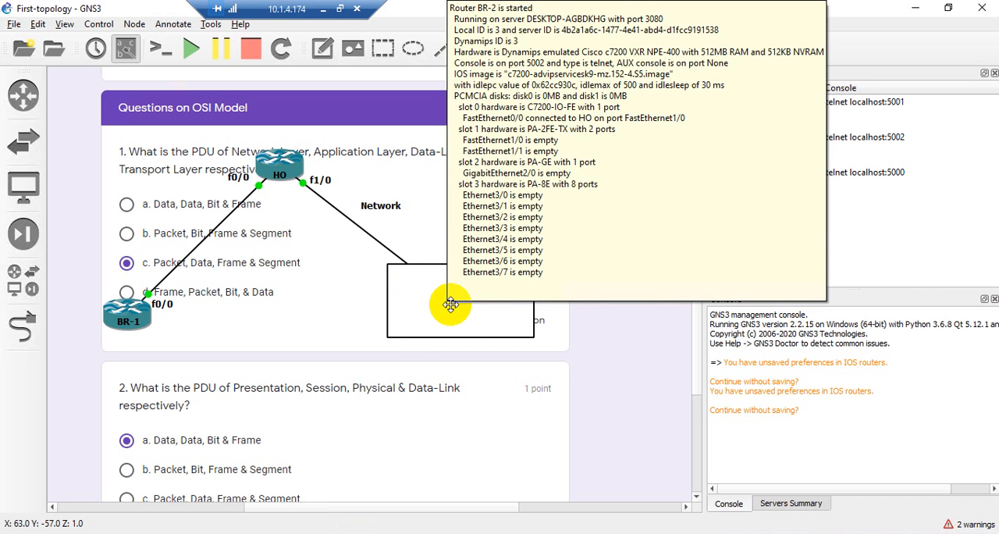
right_click(450, 304)
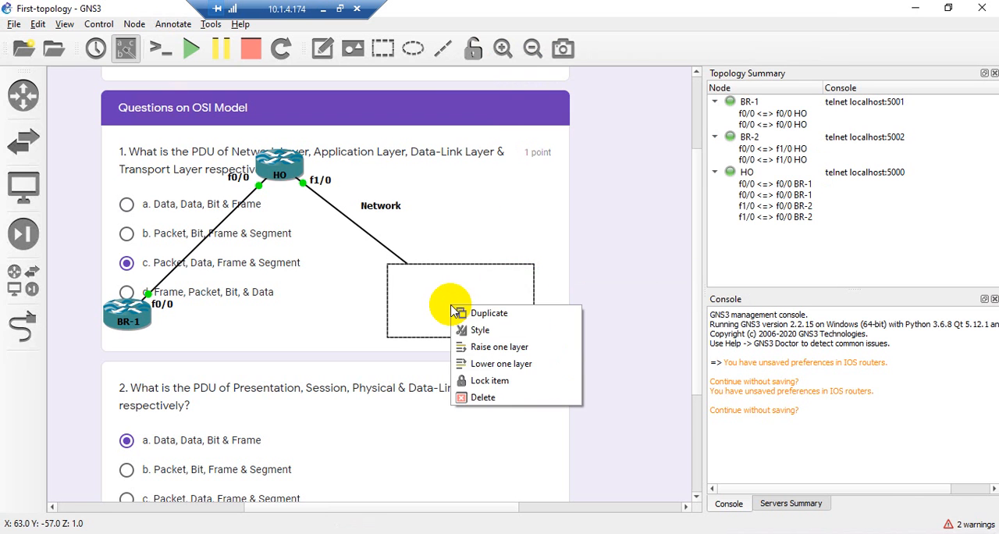
click(467, 363)
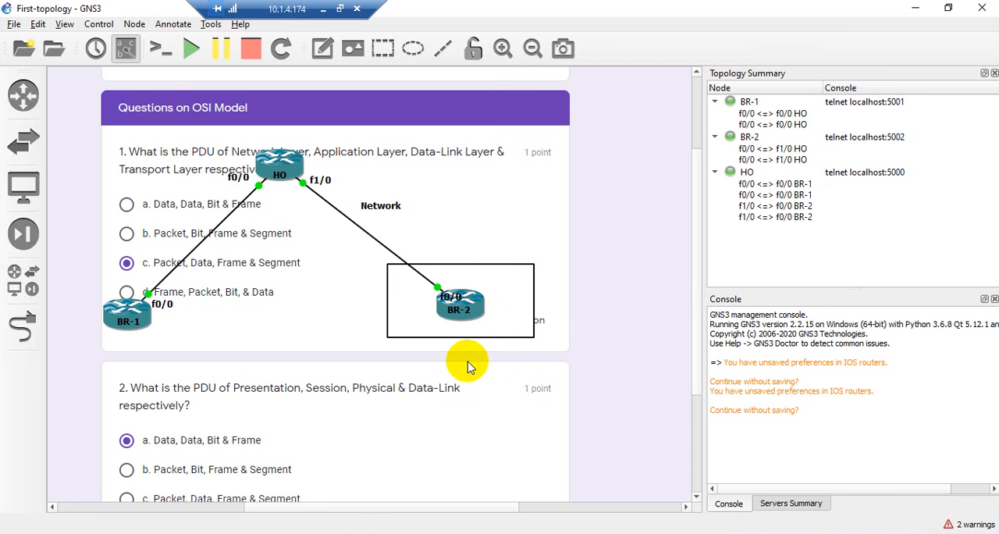
Set the border color of the rectangle around BR-2 to green #55aa00
right_click(508, 306)
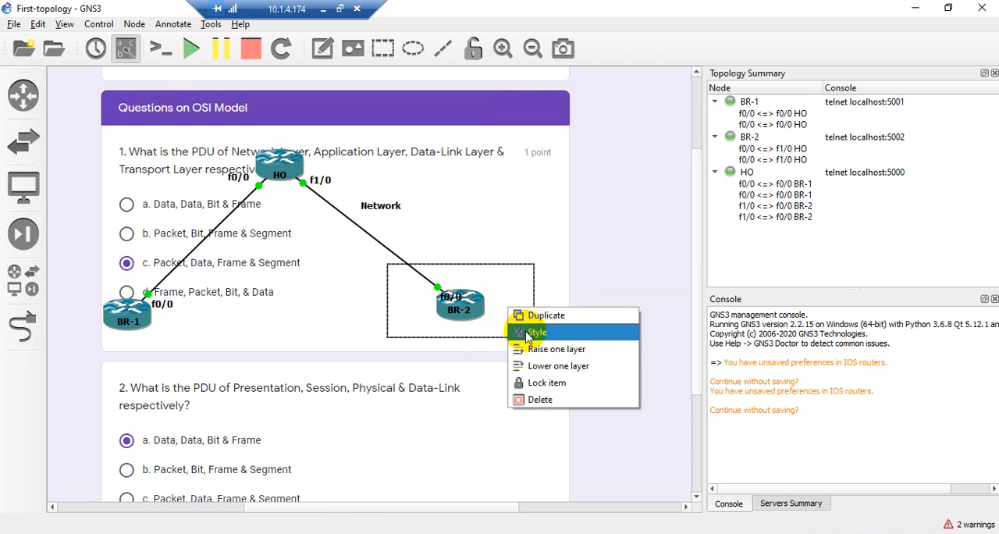
click(528, 332)
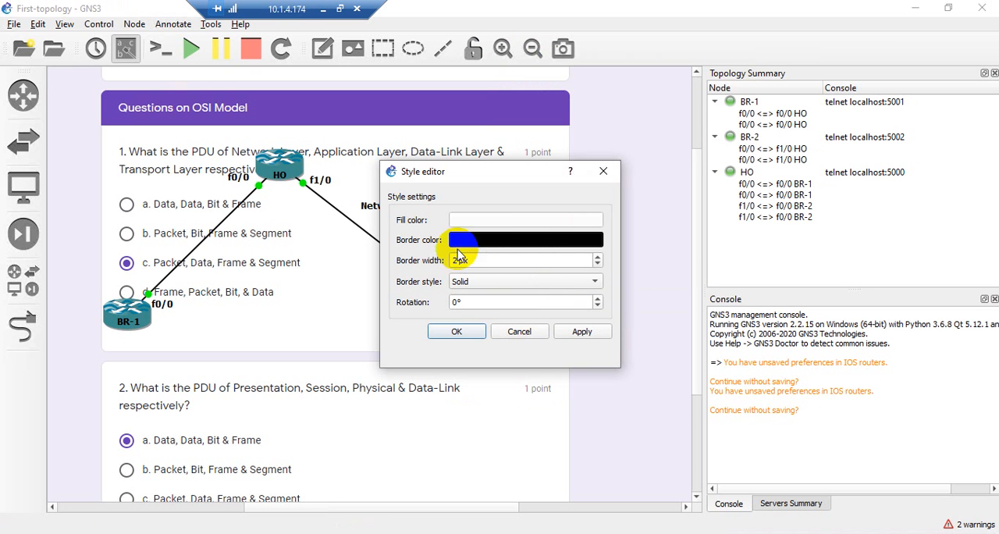
click(461, 238)
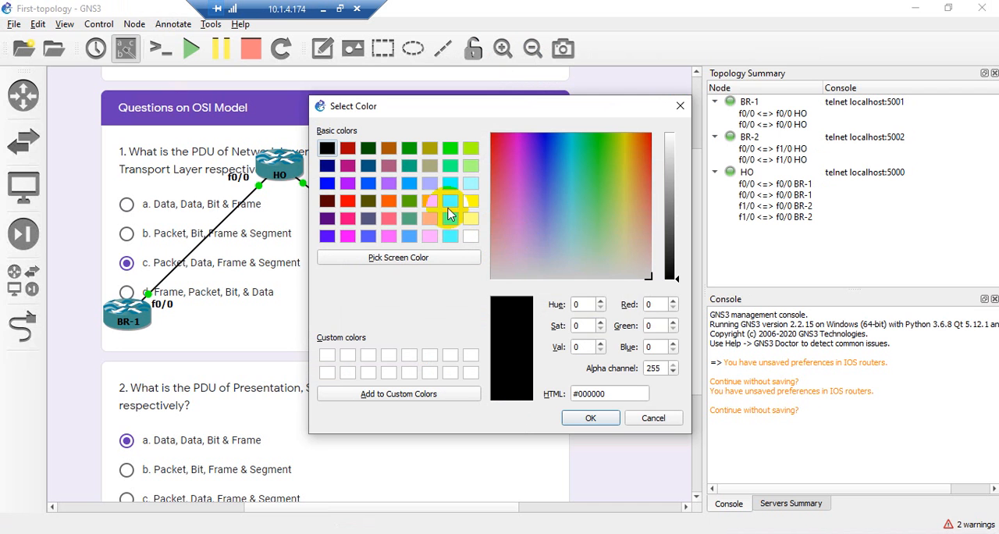
click(407, 201)
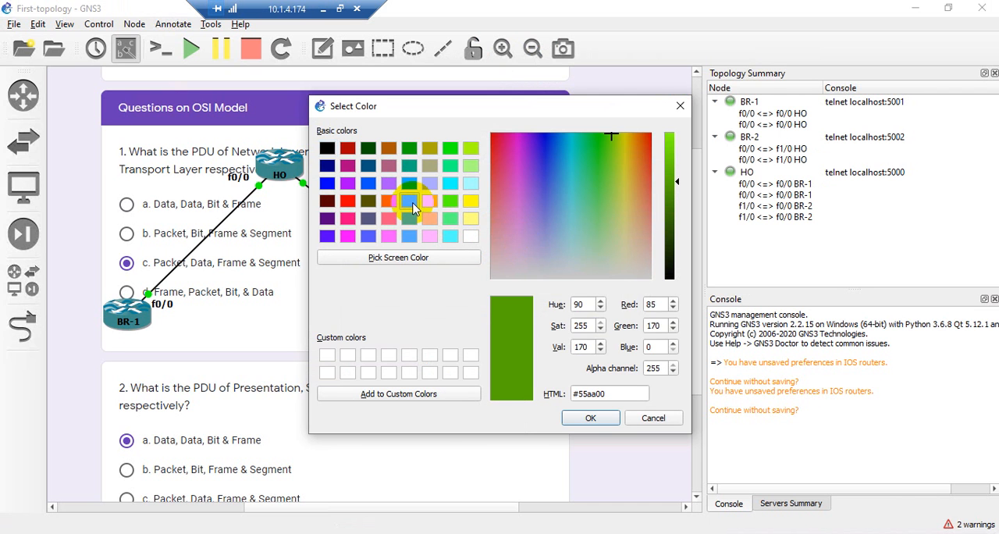
click(586, 418)
click(582, 332)
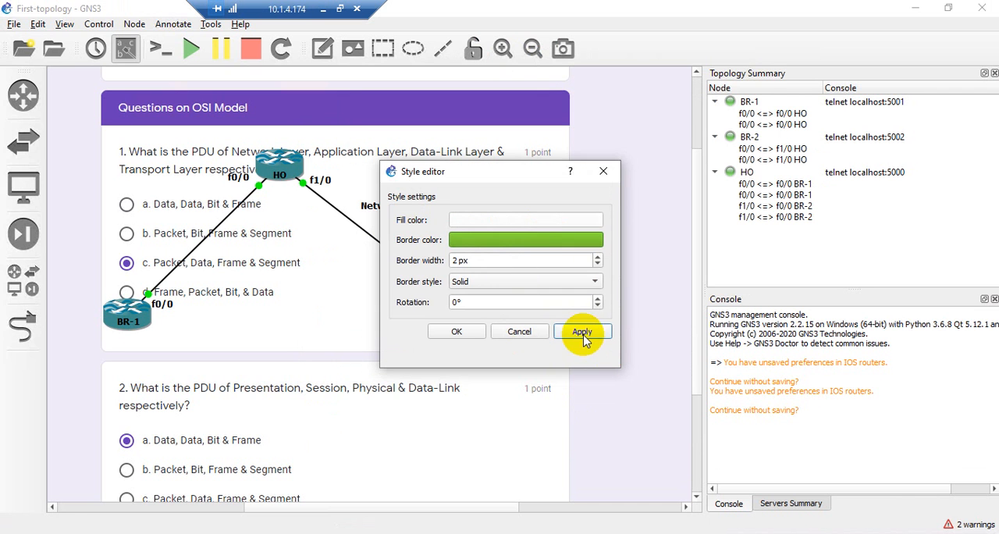
click(461, 333)
click(447, 341)
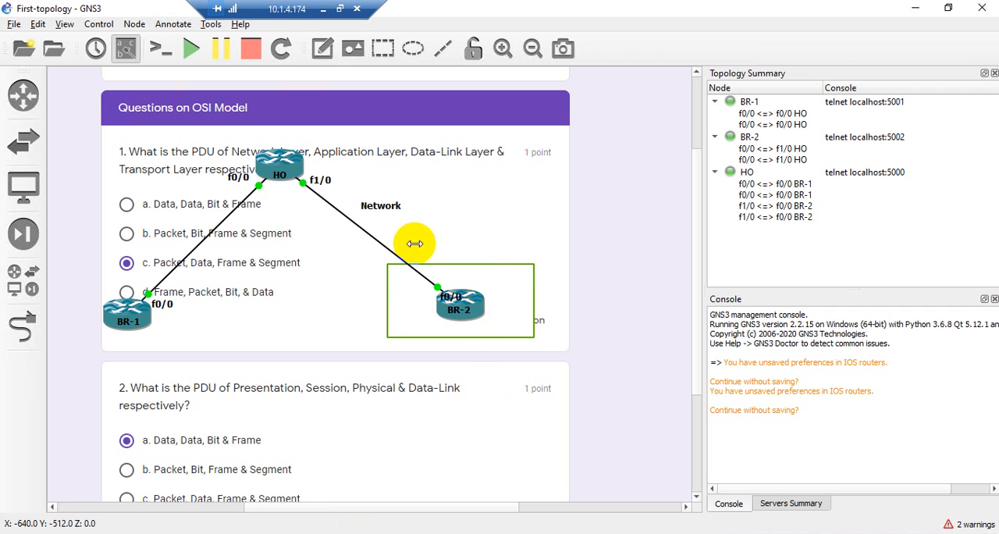
Fill the rectangle around BR-2 with light yellow #ffff7f
right_click(502, 299)
right_click(502, 299)
right_click(501, 298)
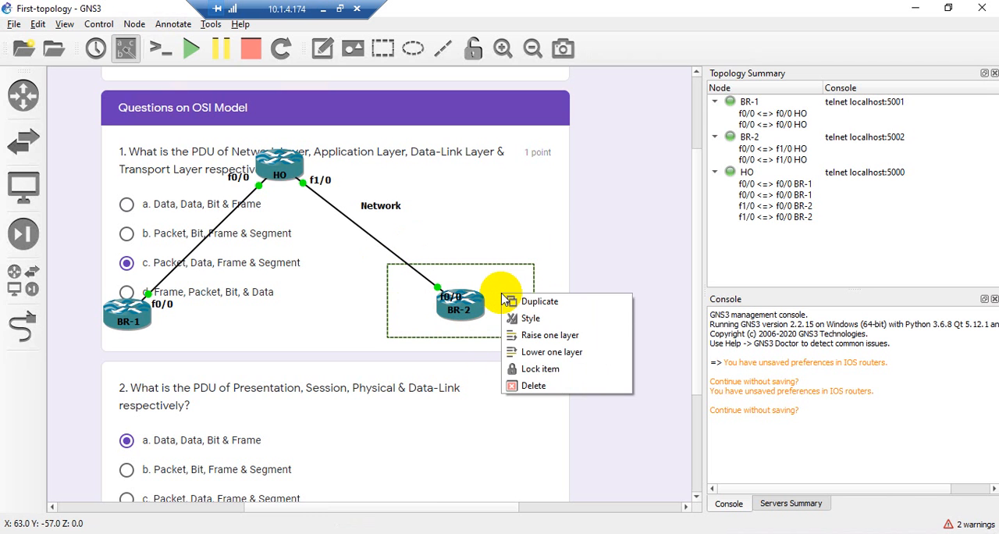
click(528, 318)
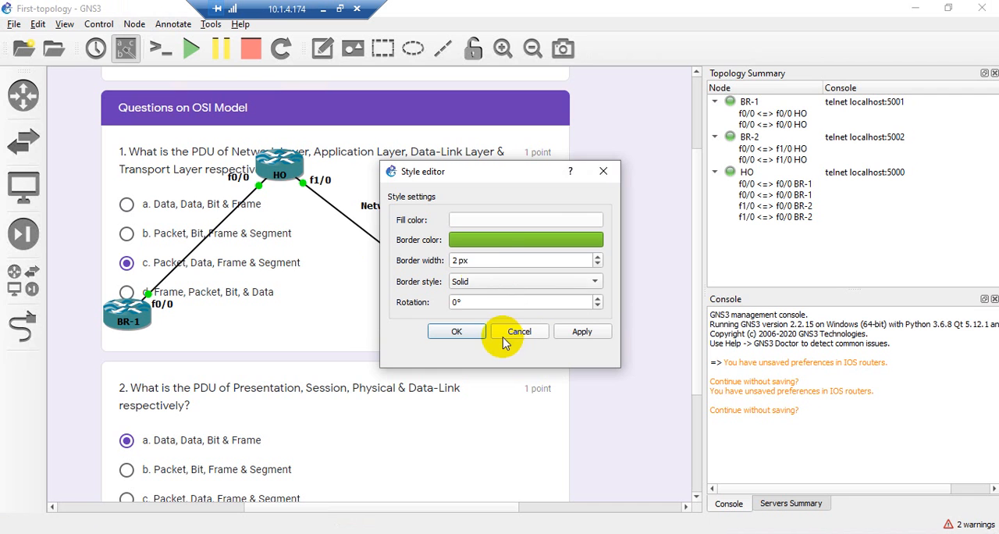
click(474, 219)
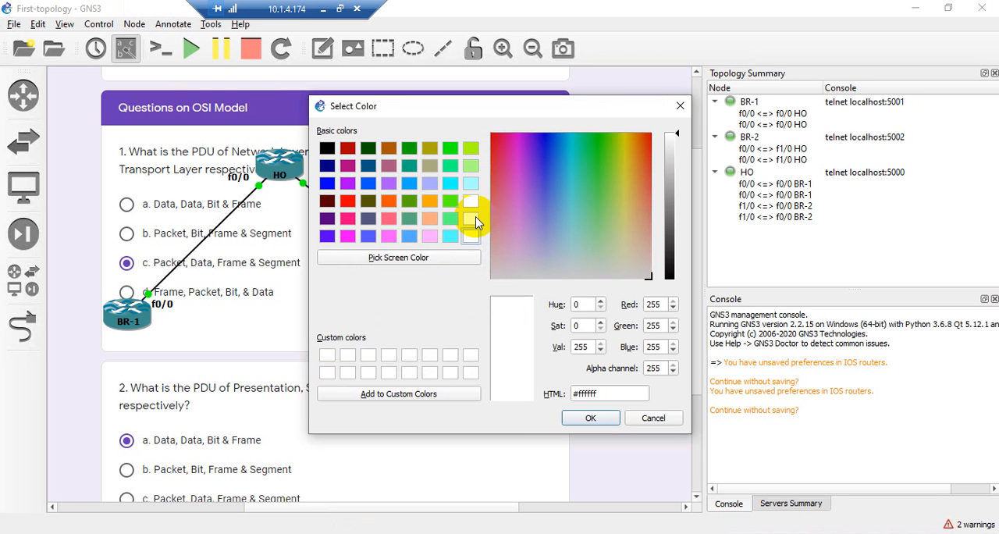
click(472, 220)
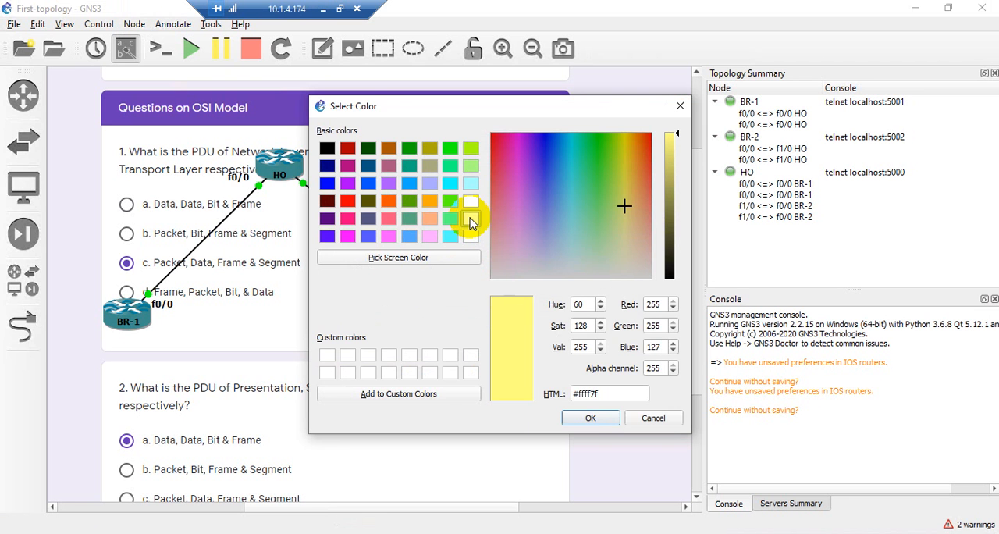
click(589, 417)
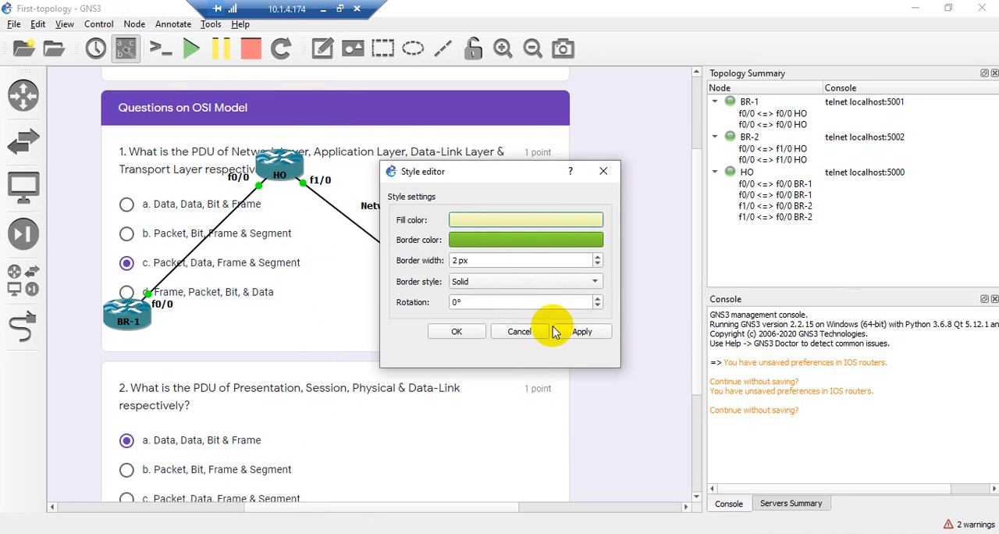
click(582, 330)
click(457, 333)
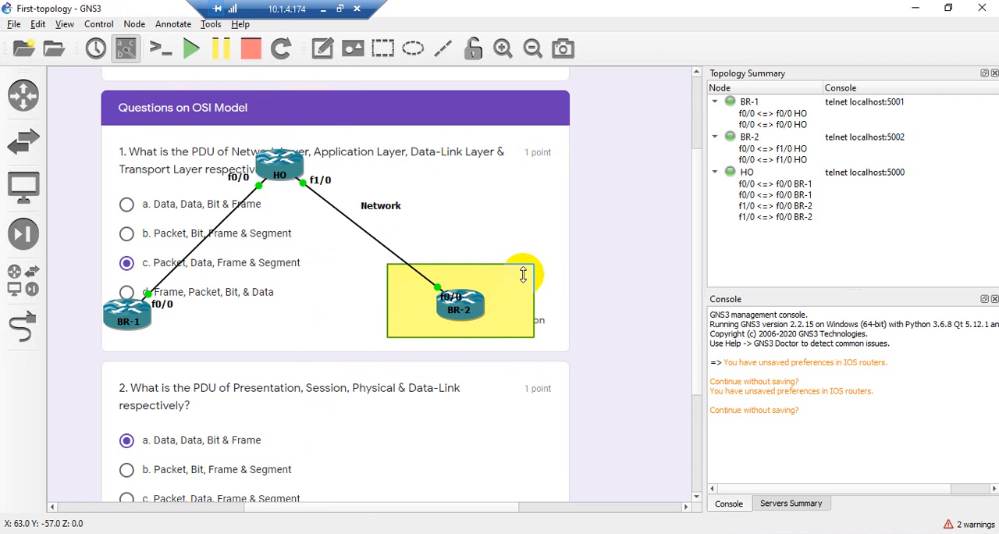
Draw an ellipse and place it above BR-2, and add a horizontal line between BR-1 and BR-2
click(413, 49)
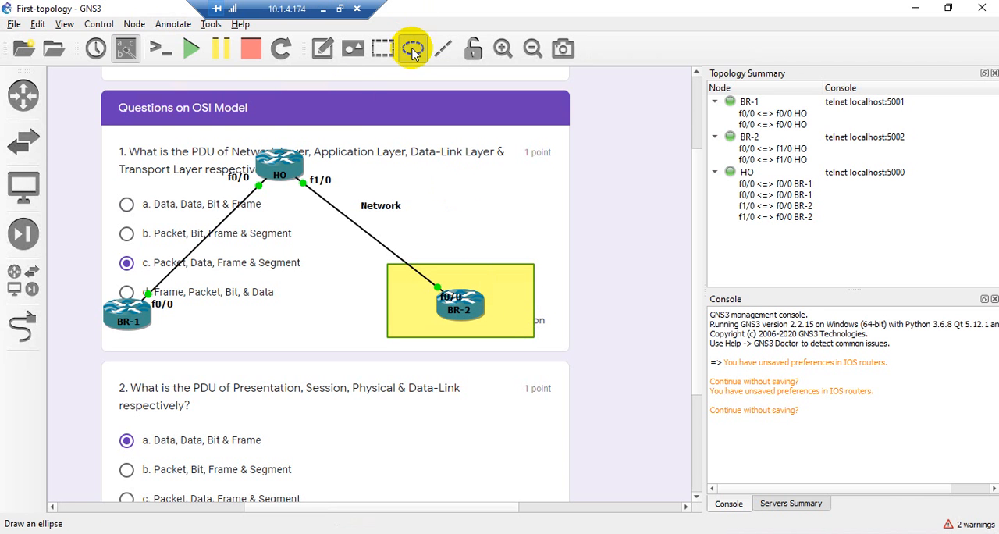
click(153, 153)
drag(221, 225, 534, 167)
click(443, 49)
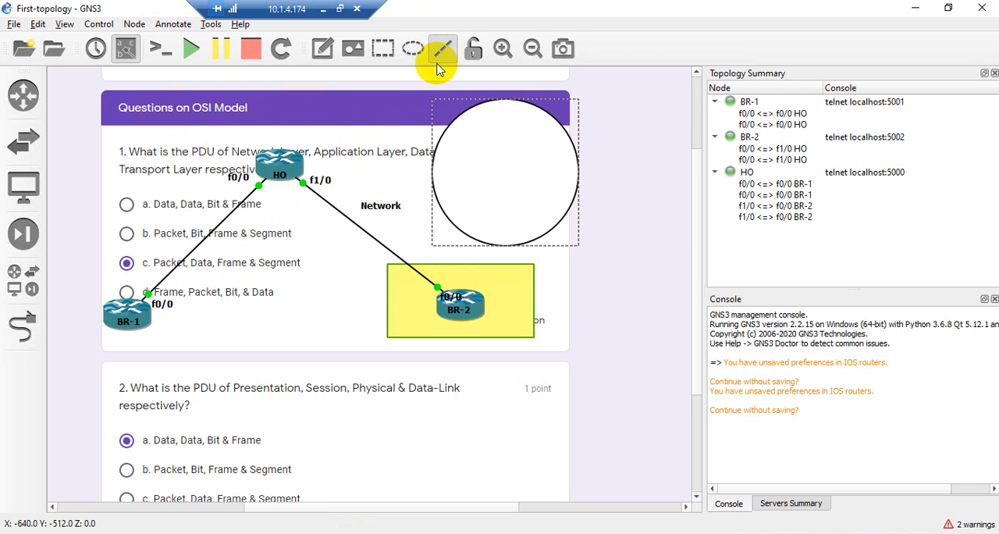
click(182, 322)
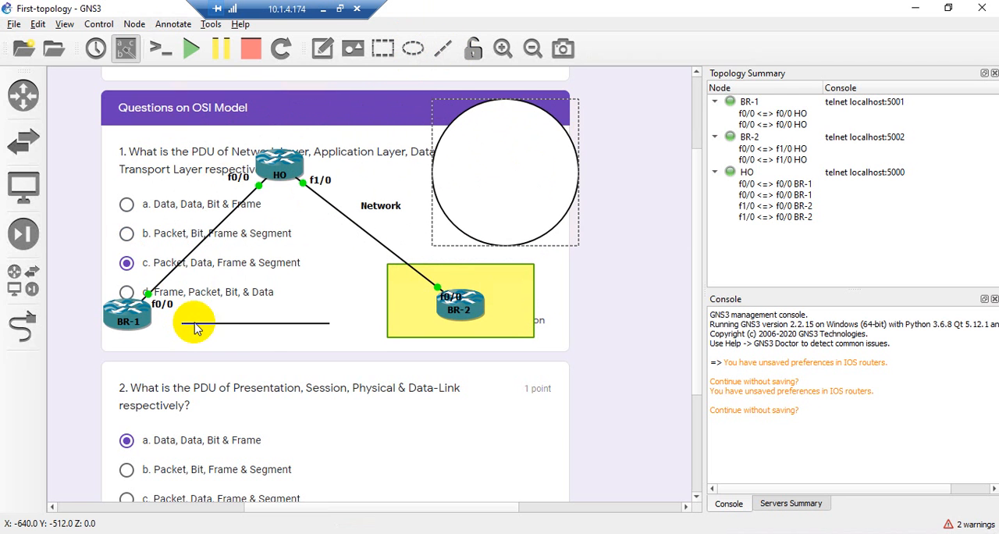
Move the inserted picture down so it lies below the routers and drawn shapes
mouse_move(311, 320)
mouse_down()
mouse_move(310, 291)
mouse_move(298, 318)
mouse_up()
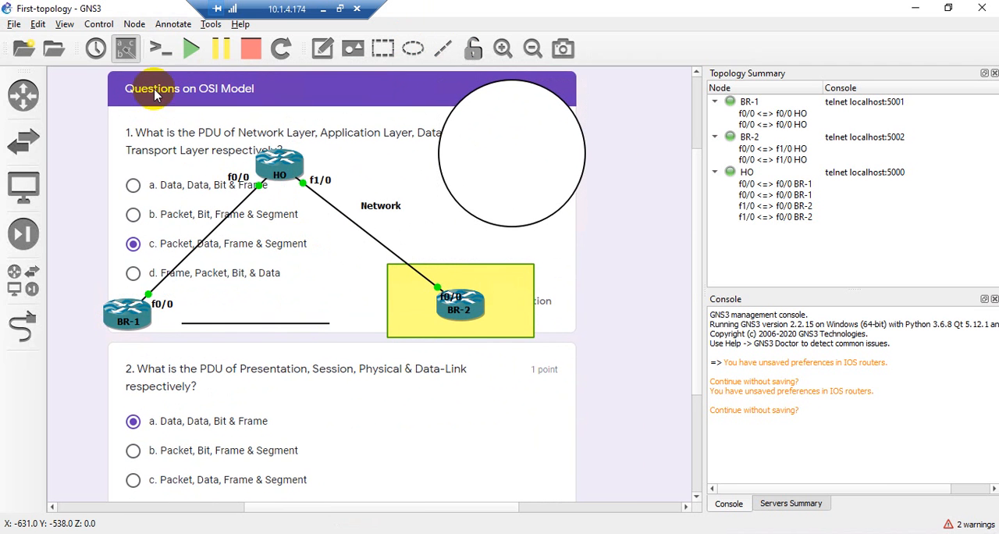
drag(151, 114, 326, 397)
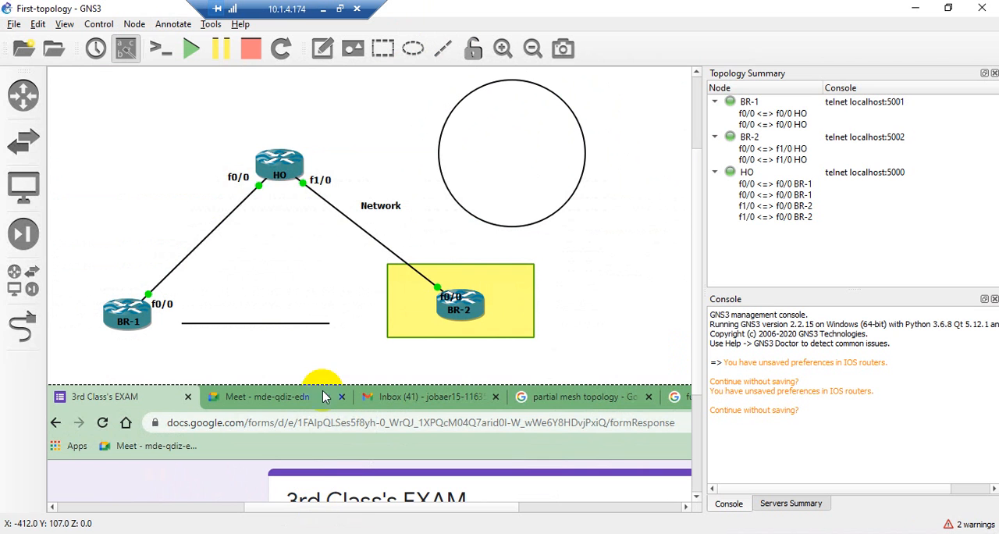
drag(279, 323, 241, 209)
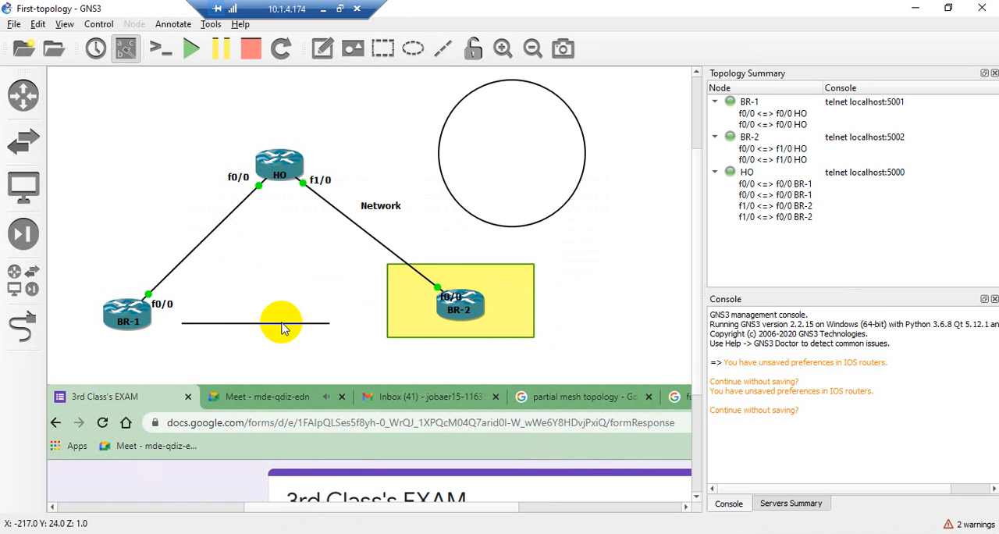
Draw a second horizontal line and place it above router HO
click(441, 48)
mouse_move(124, 277)
mouse_down()
mouse_move(271, 278)
mouse_move(271, 316)
mouse_up()
click(256, 249)
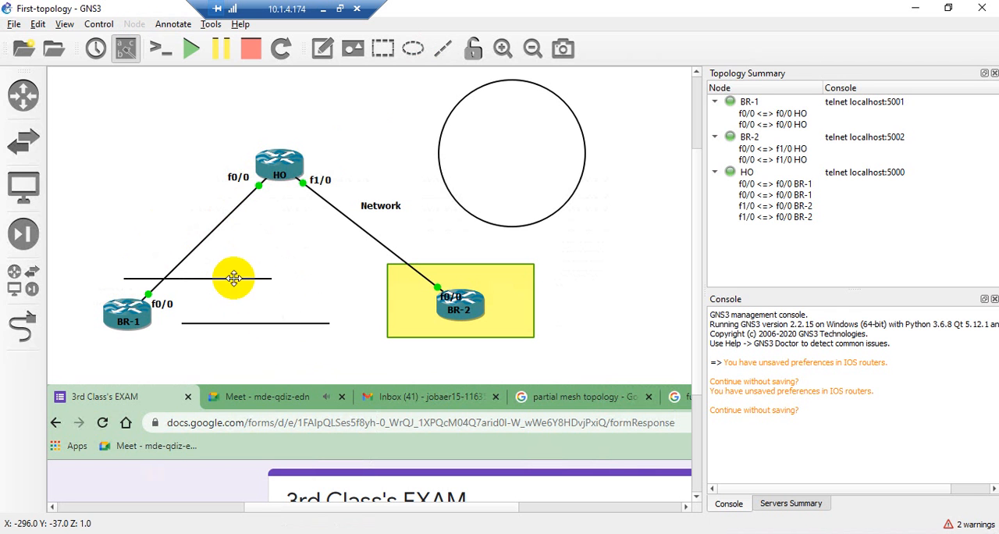
drag(240, 278, 303, 123)
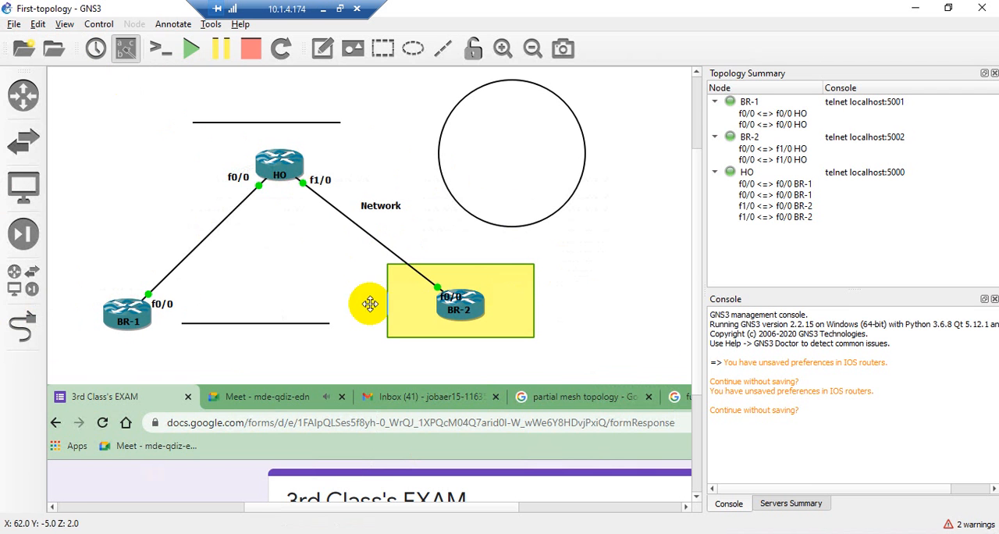
Delete the link between BR-1 and HO and the link between HO and BR-2
right_click(204, 245)
click(228, 295)
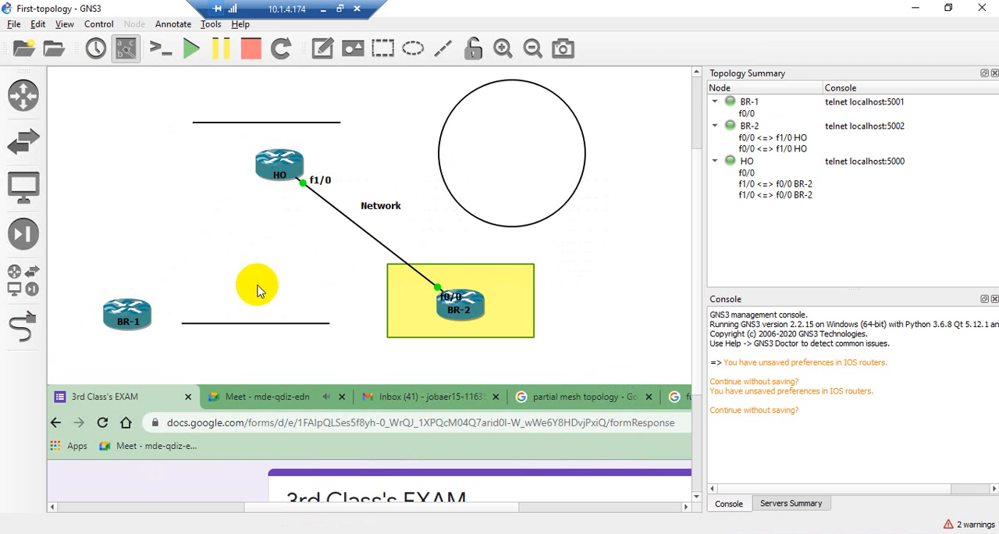
right_click(383, 251)
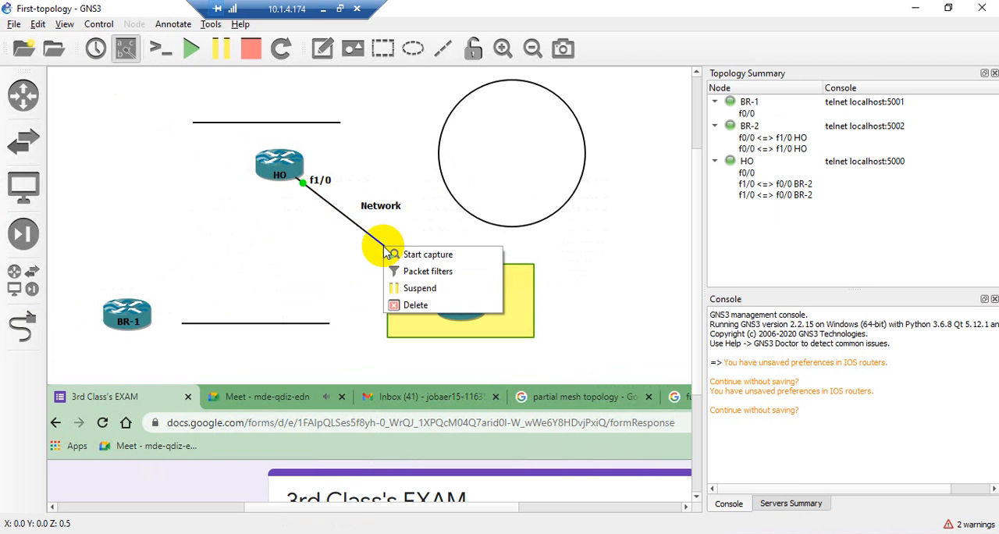
click(401, 305)
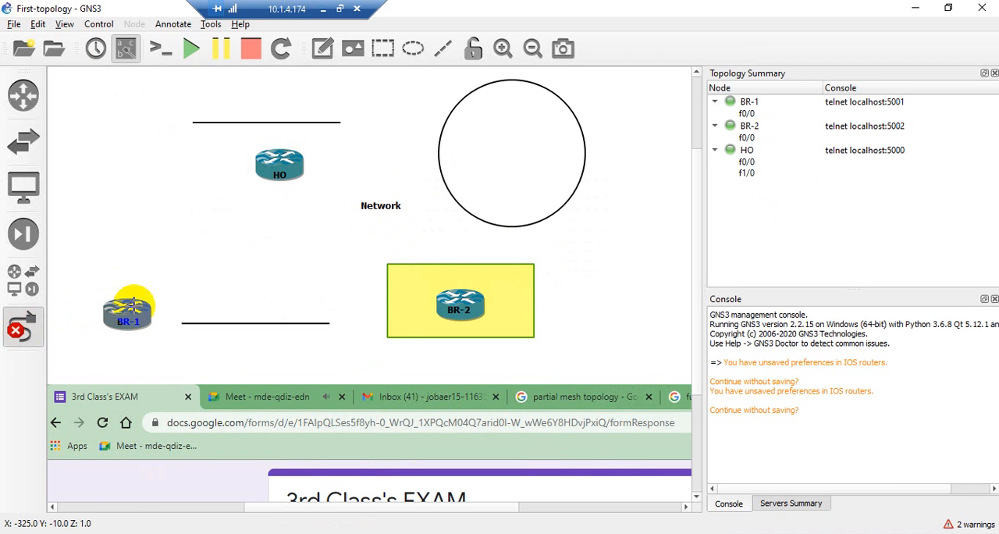
Link BR-1 f0/0 to HO f0/0, and link HO f1/0 to BR-2 f0/0
click(131, 309)
click(169, 314)
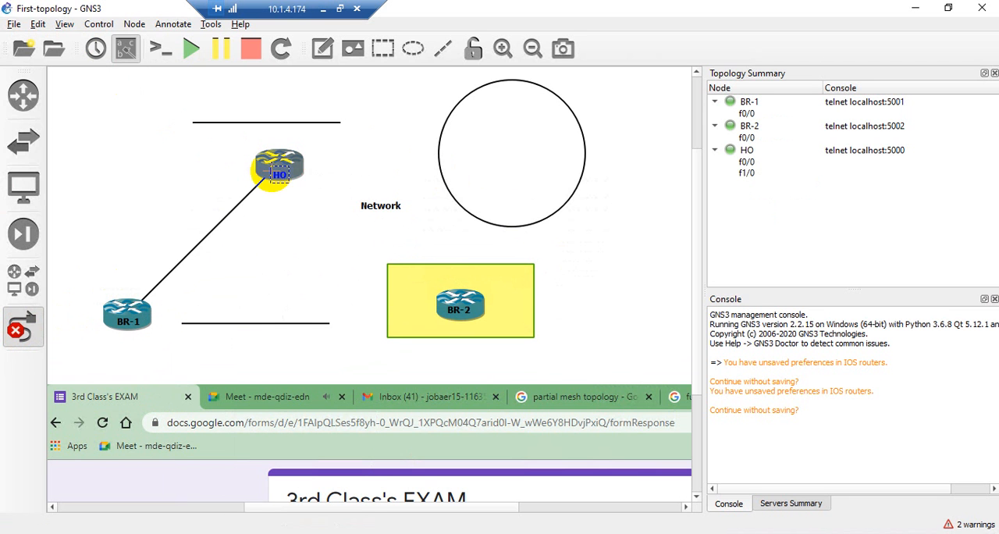
click(273, 184)
key(Escape)
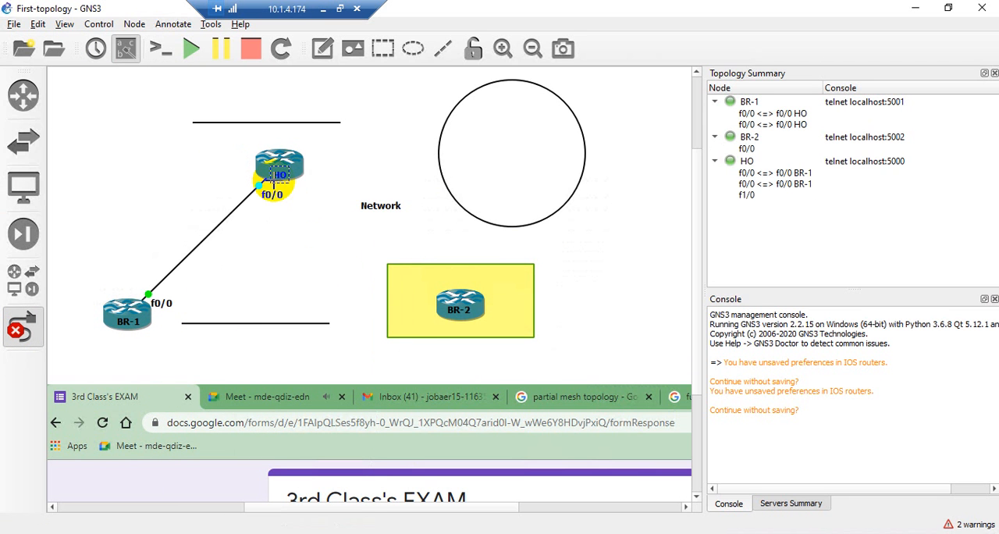
click(294, 168)
click(311, 194)
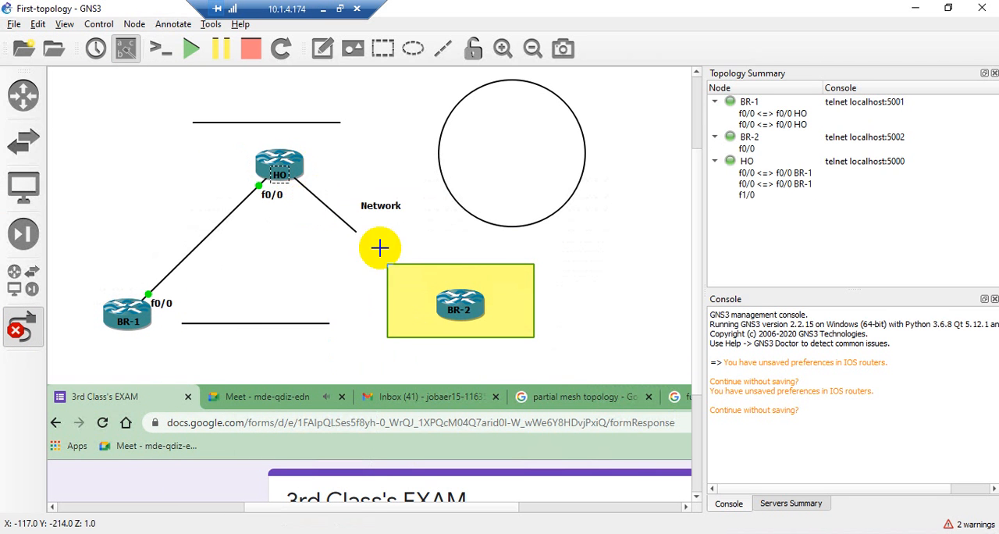
click(475, 303)
click(519, 310)
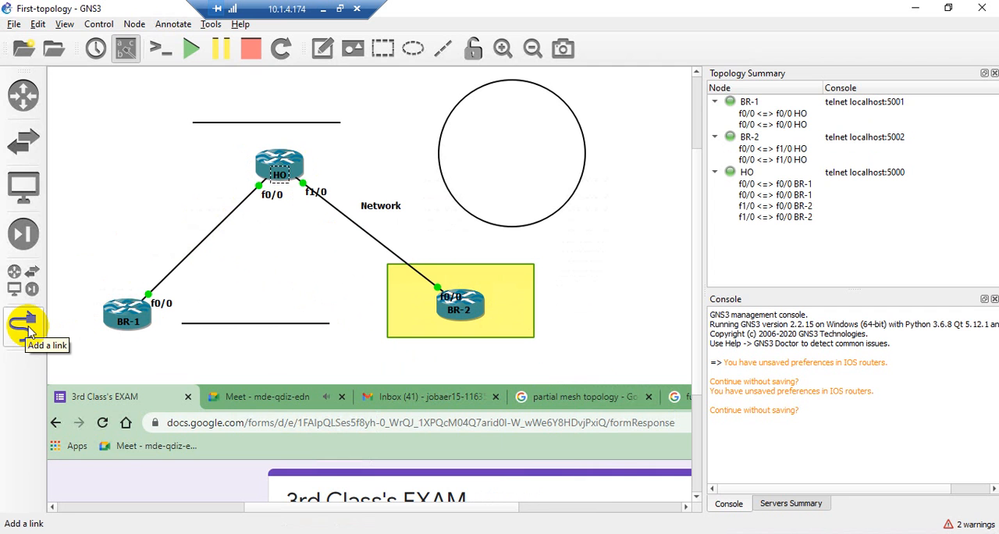
Examine the BR-1 link entry in the topology summary and the interfaces available for linking on router HO
click(749, 124)
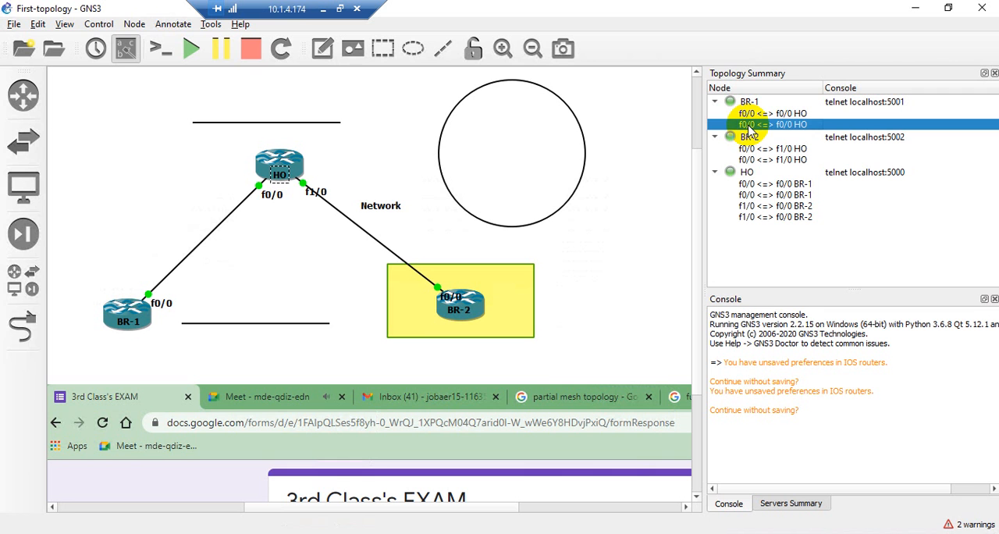
click(22, 326)
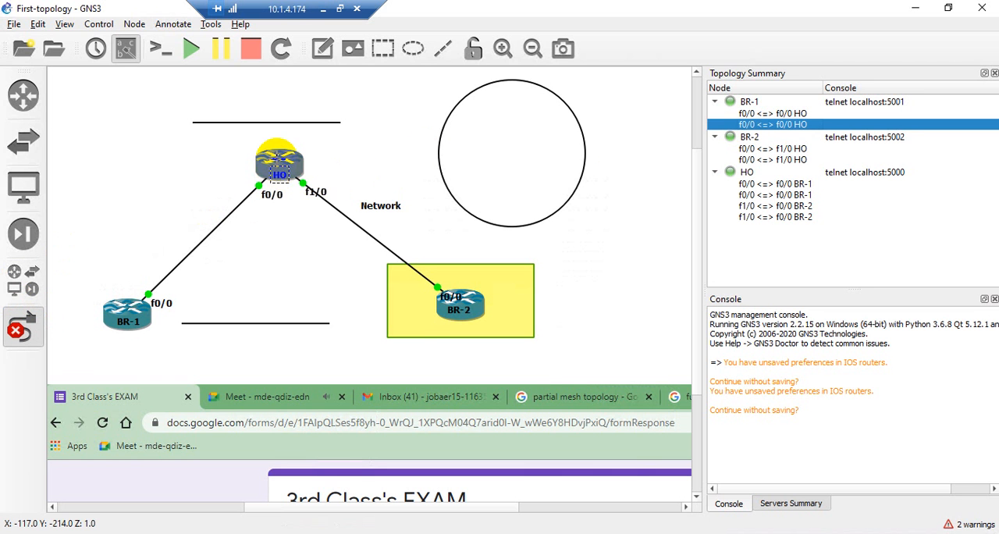
click(278, 160)
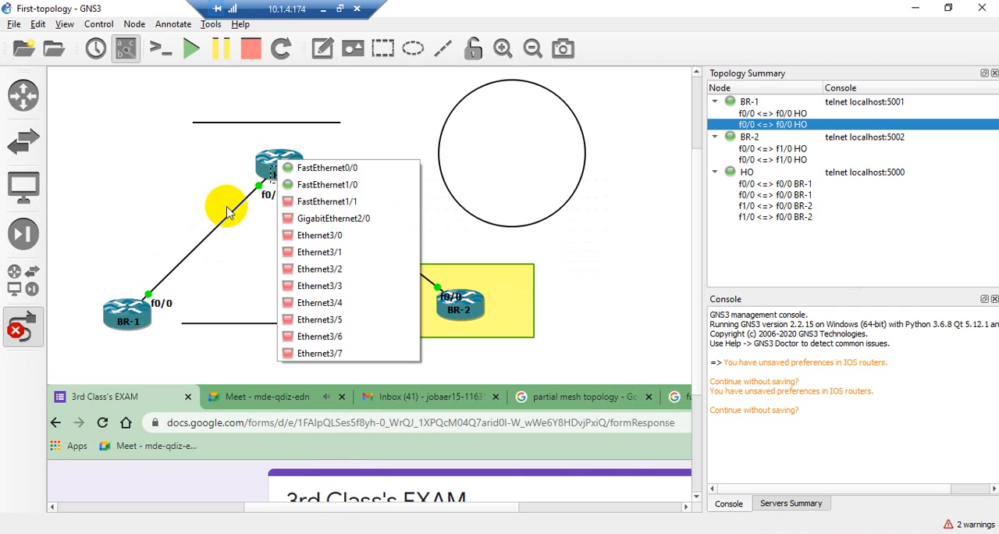
click(179, 192)
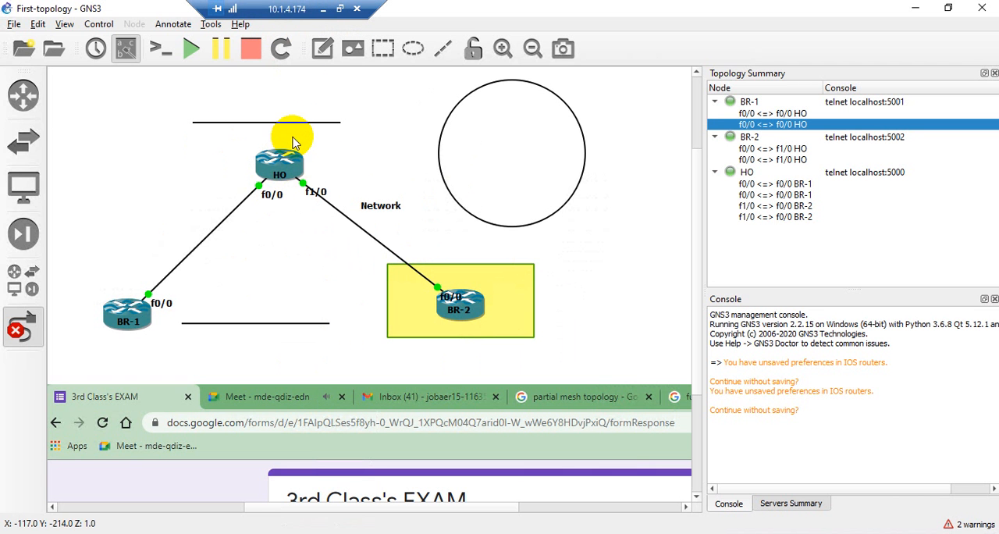
Switch from the remote session to VMware Workstation, show the virtual machine library, and enter the running Windows 10 virtual machine
click(322, 8)
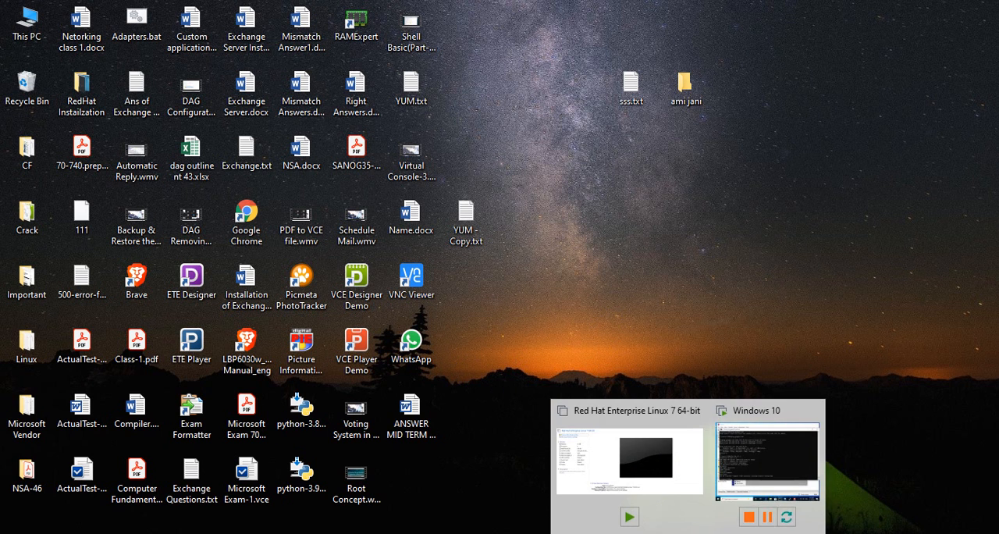
click(767, 441)
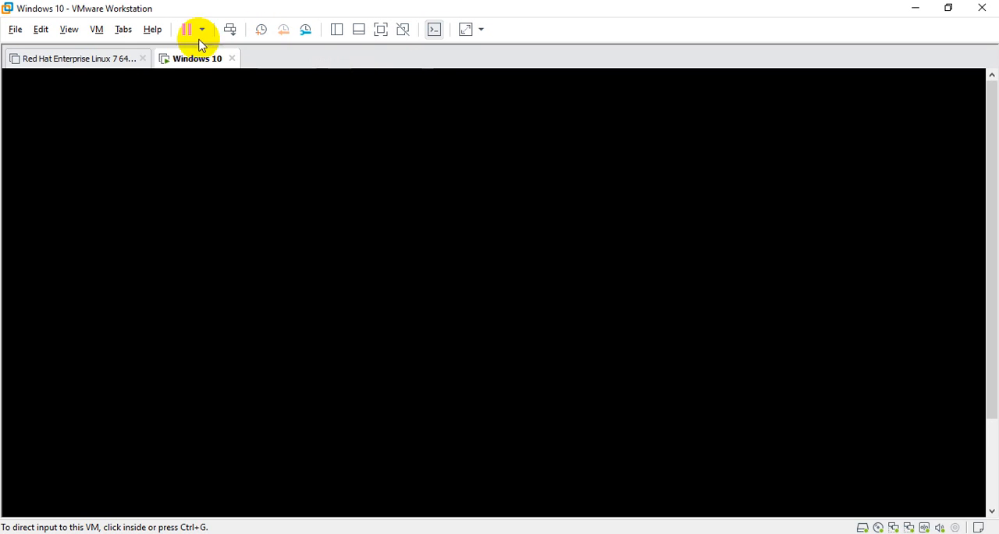
click(69, 57)
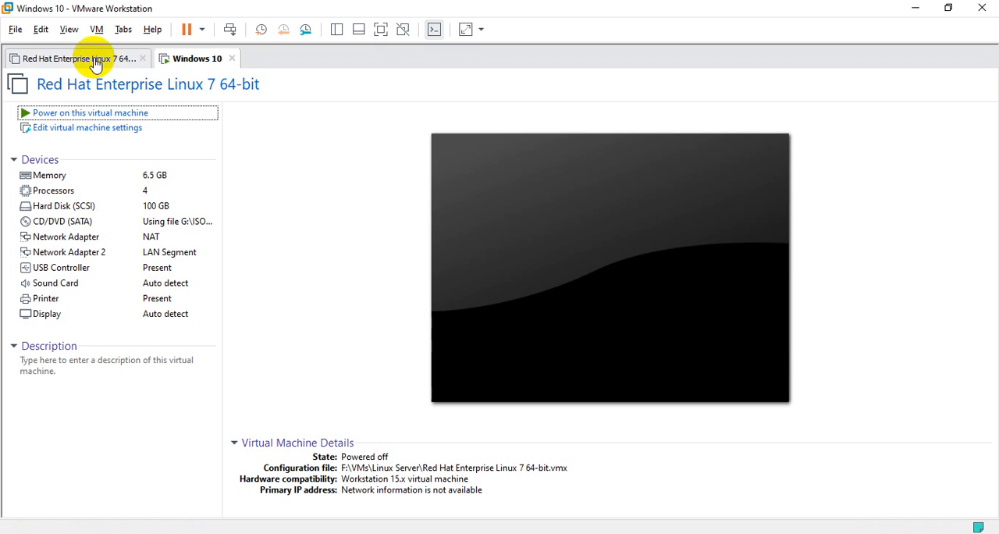
click(335, 29)
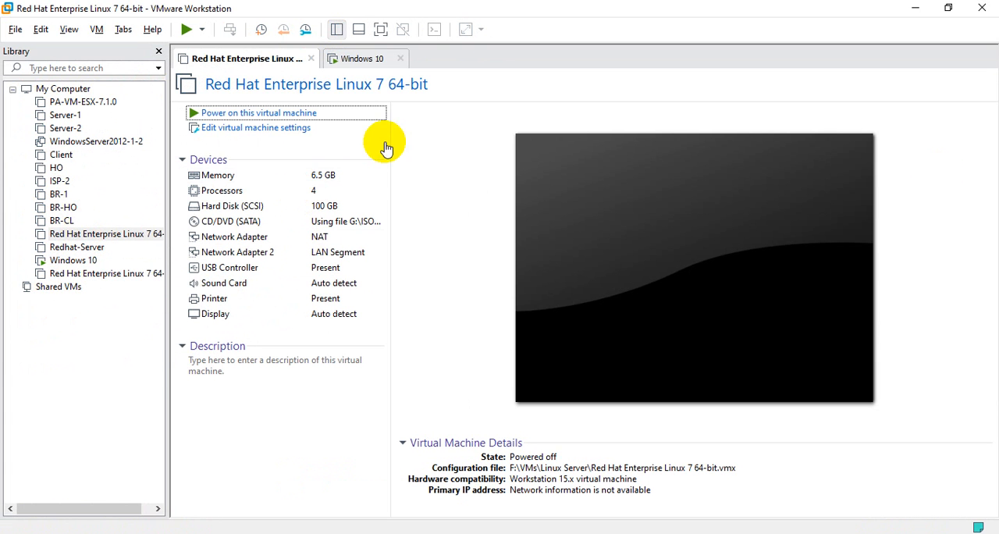
click(363, 56)
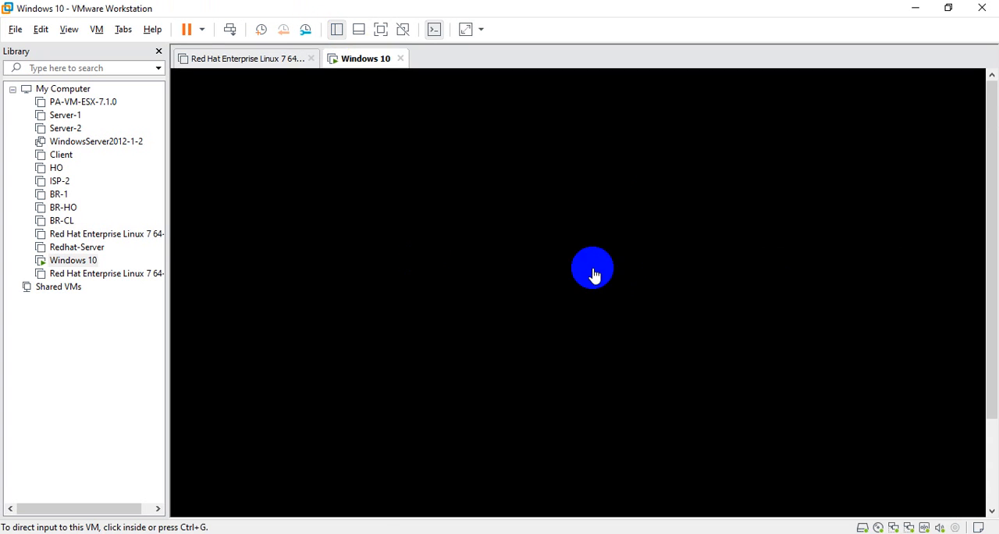
click(580, 278)
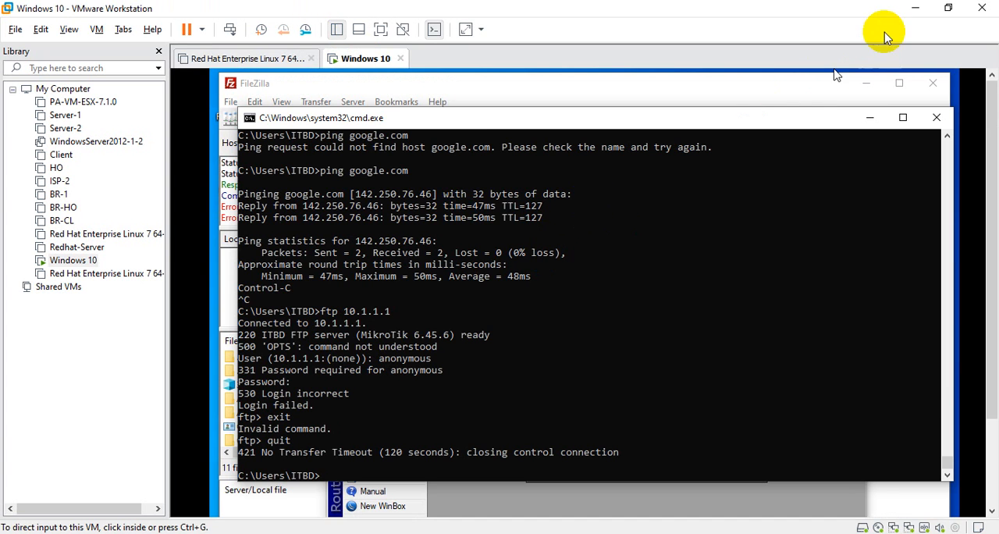
Switch to the local GNS3 project Telnet vs SSH and examine the Windows10-1 and Mikrotik-1 nodes
click(919, 12)
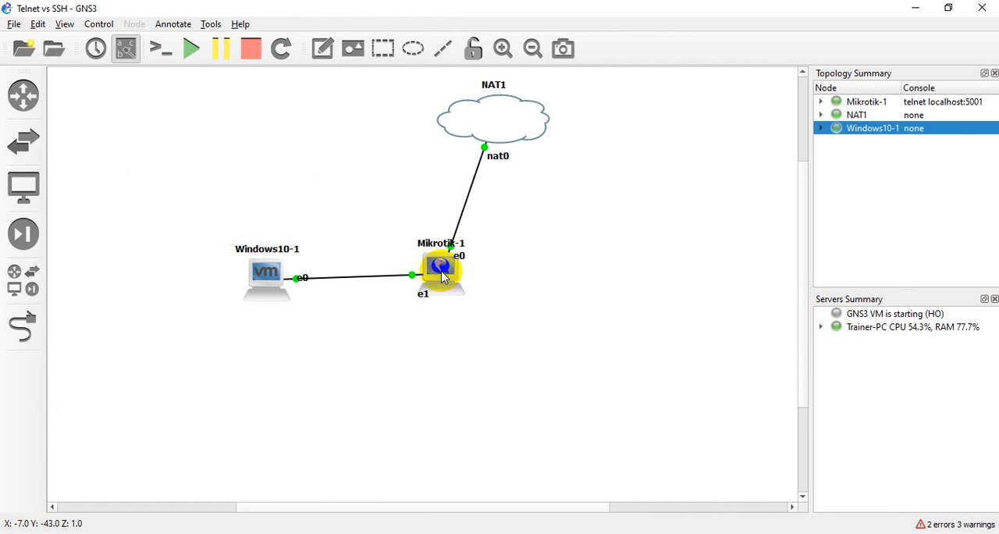
drag(212, 226, 307, 316)
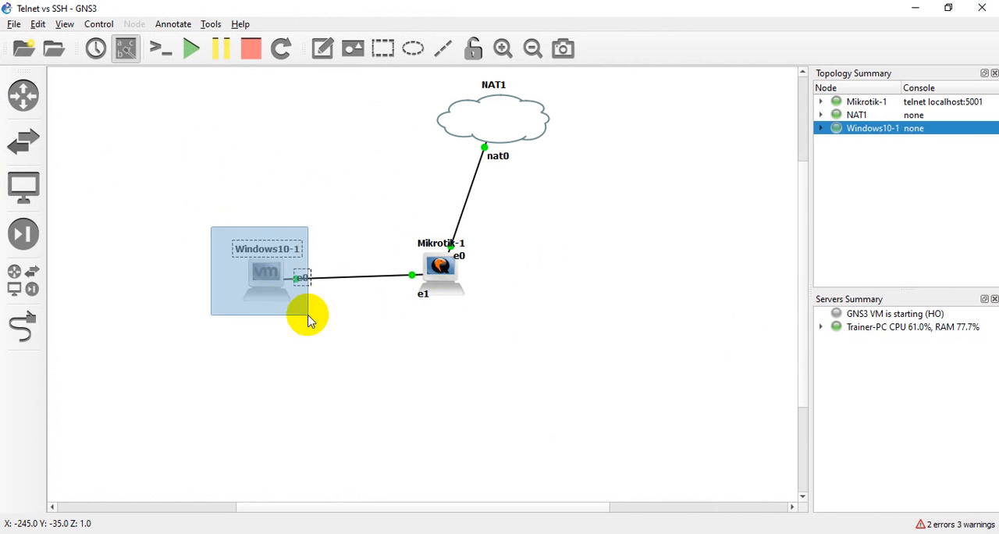
drag(219, 207, 331, 348)
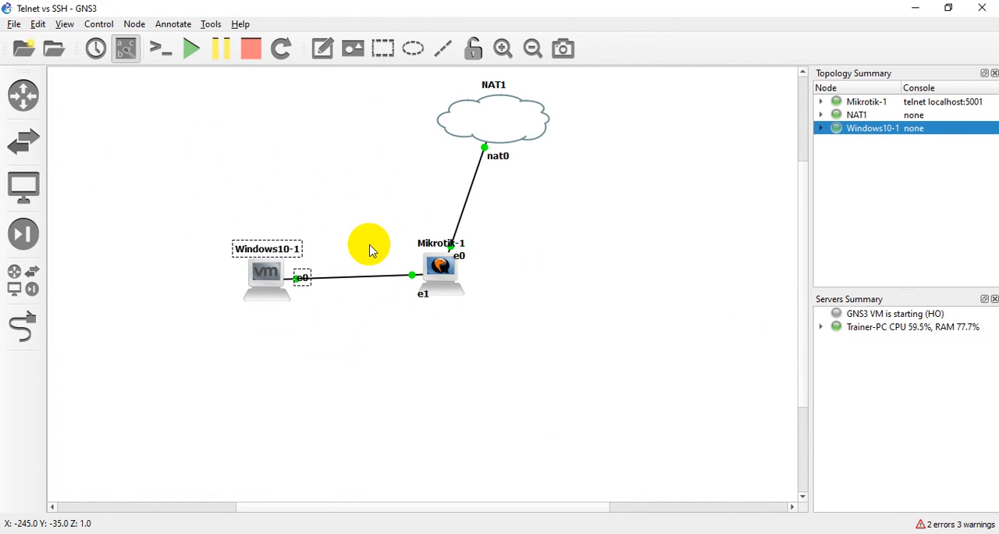
drag(384, 234, 507, 356)
click(508, 352)
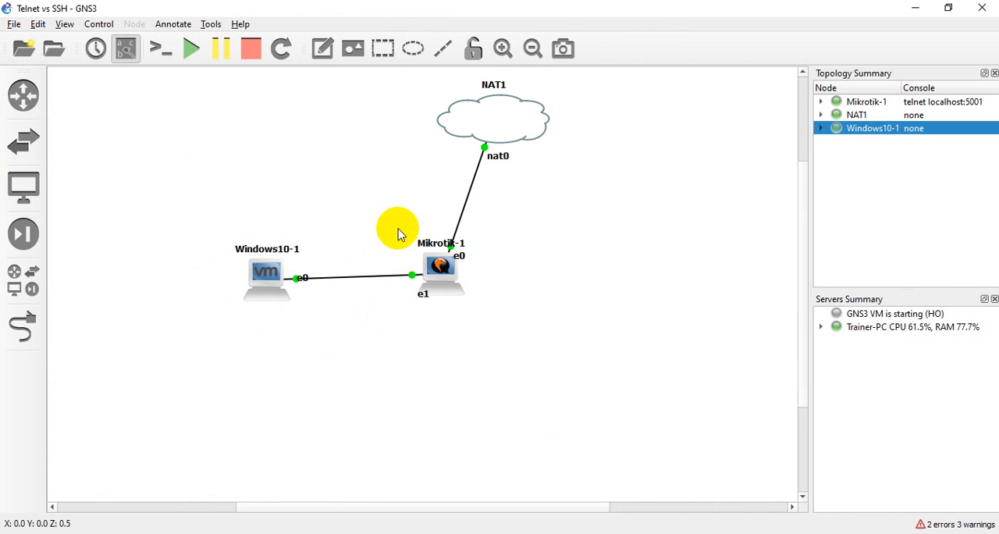
drag(397, 227, 382, 302)
drag(227, 238, 312, 331)
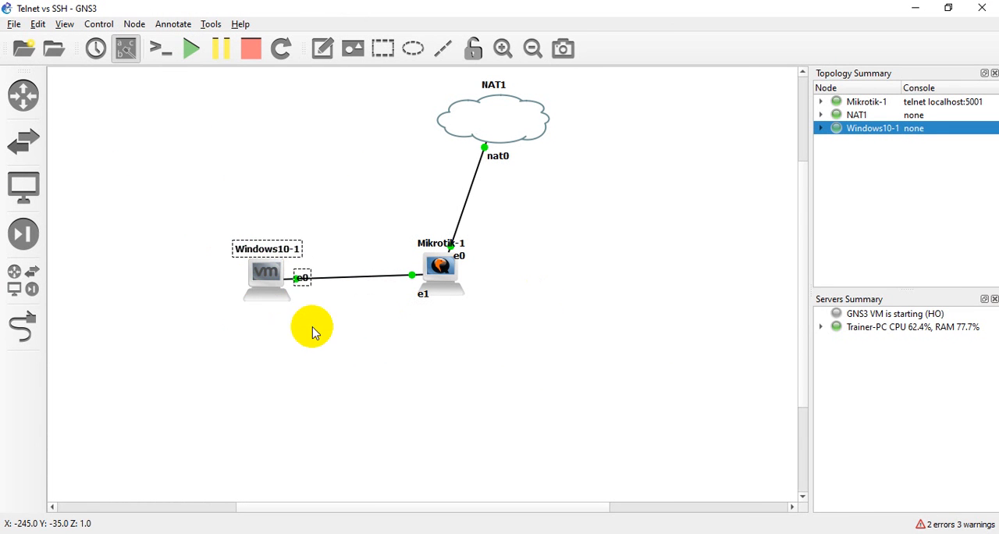
drag(216, 222, 296, 345)
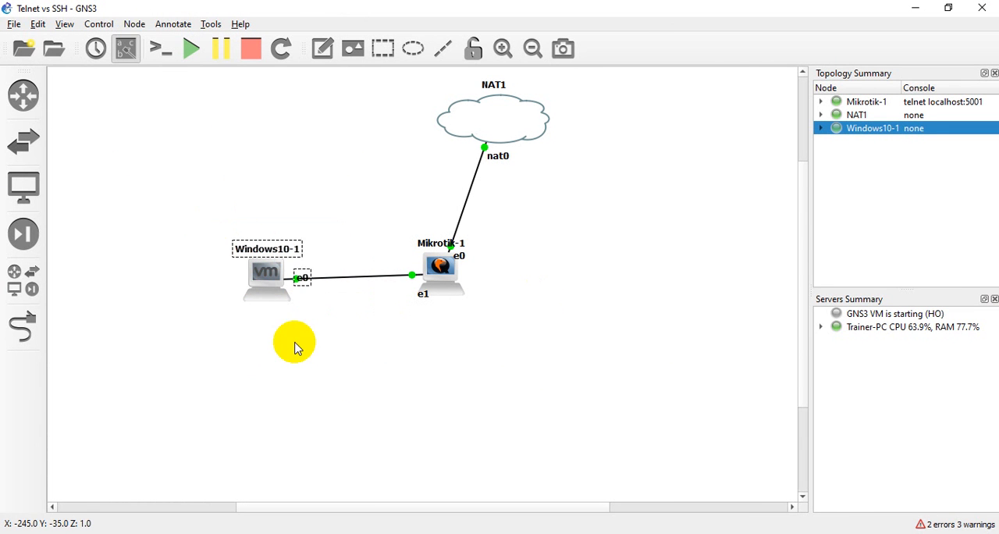
click(296, 346)
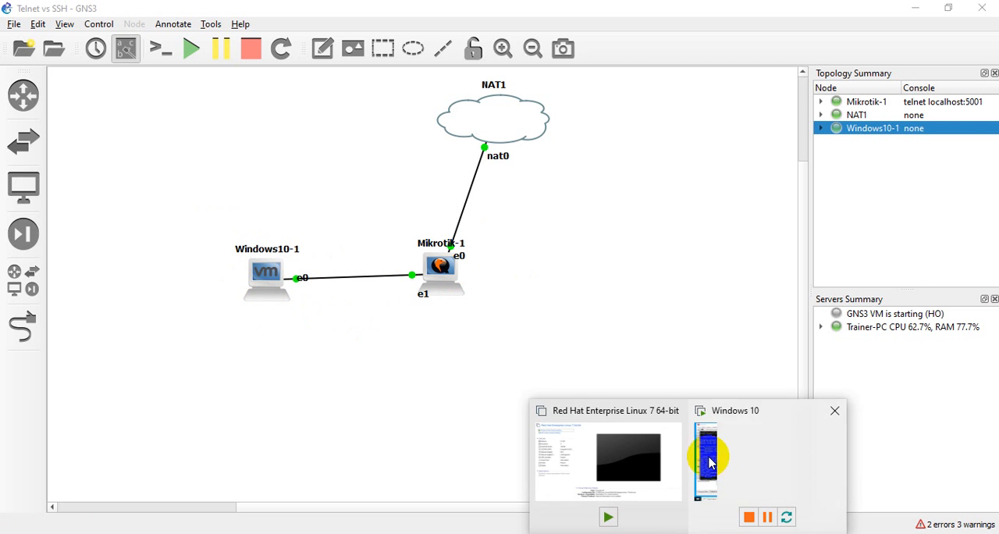
Switch to VMware Workstation, close the Red Hat Enterprise Linux 7 tab, and ping google.com from the Windows 10 command prompt
click(737, 476)
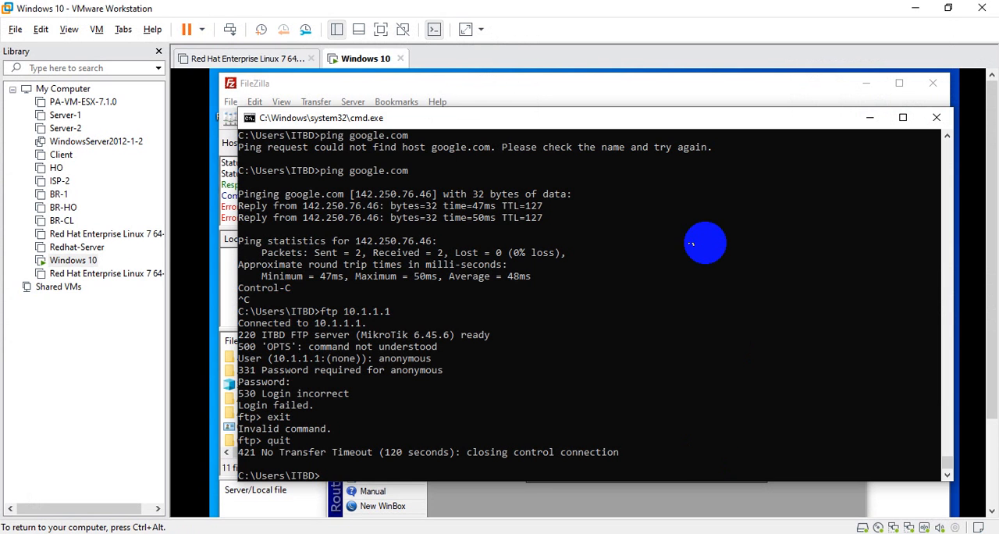
click(311, 61)
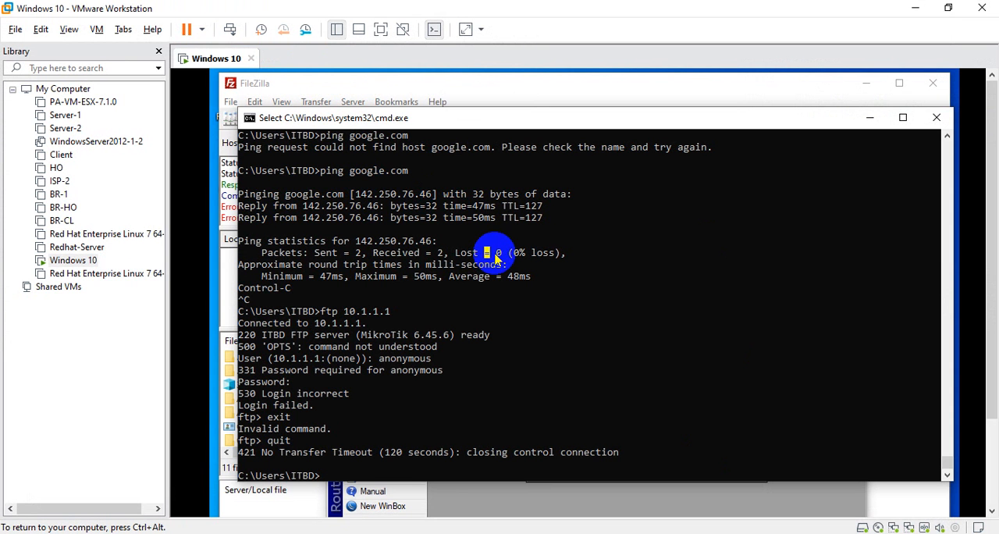
key(Return)
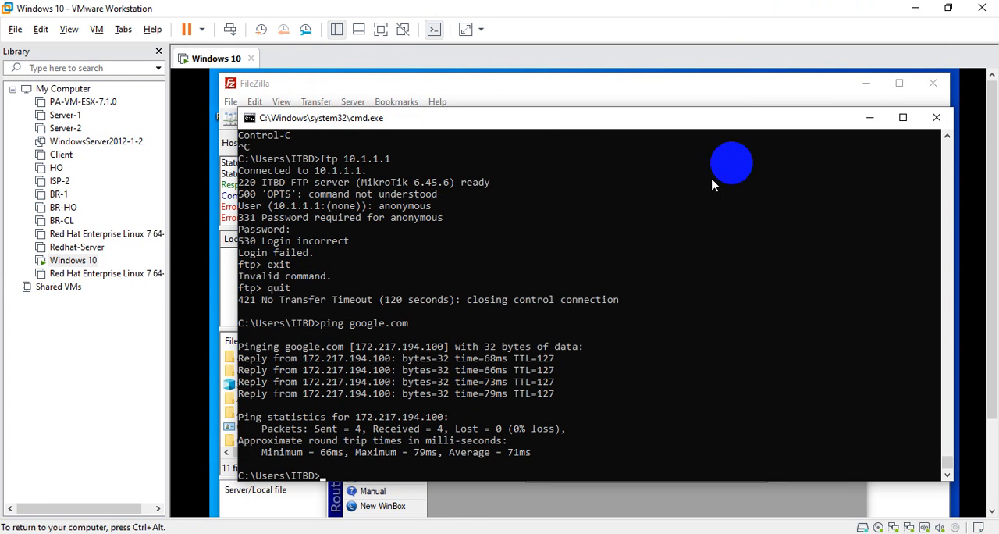
Return to the GNS3 project Telnet vs SSH and examine the whole topology and the Mikrotik-1 node
click(915, 8)
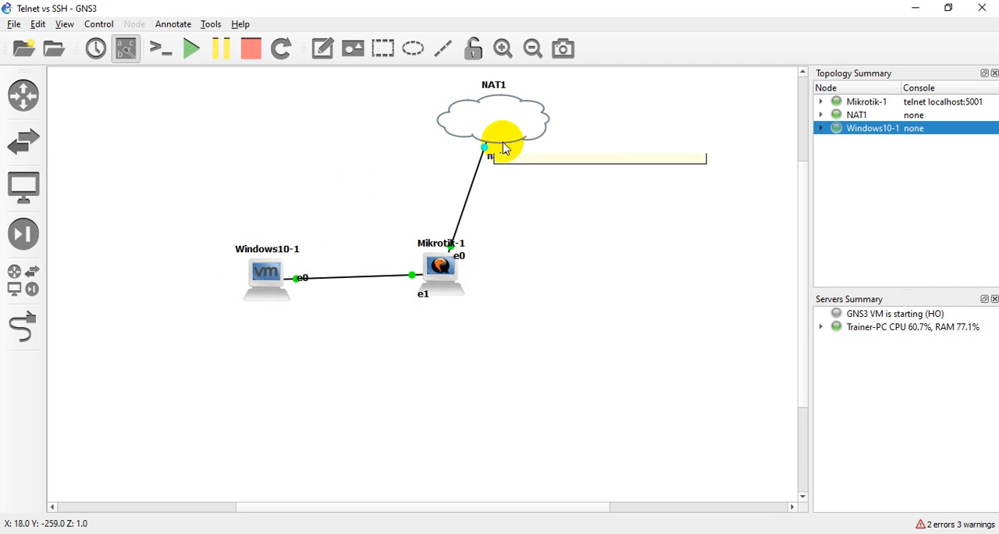
drag(190, 74, 693, 470)
click(641, 349)
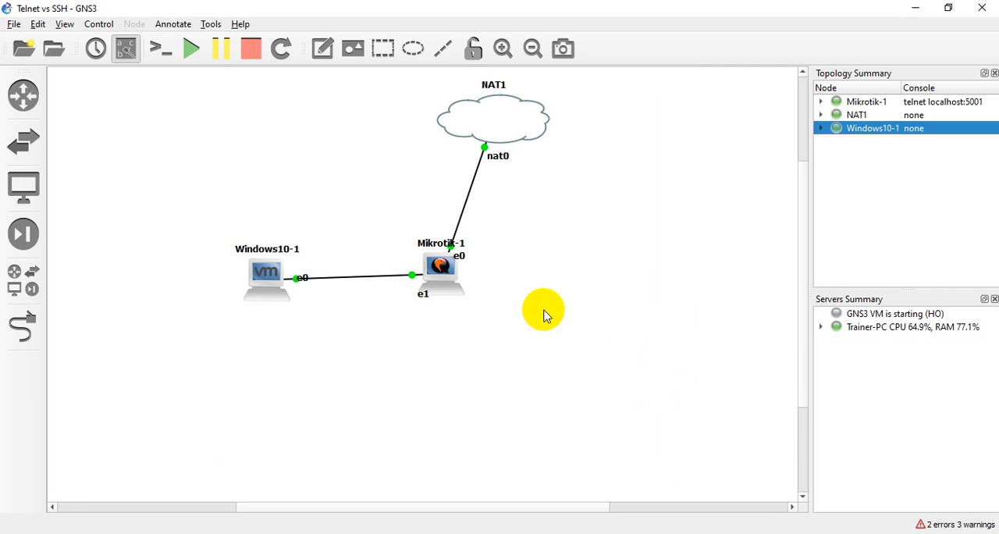
drag(397, 218, 493, 359)
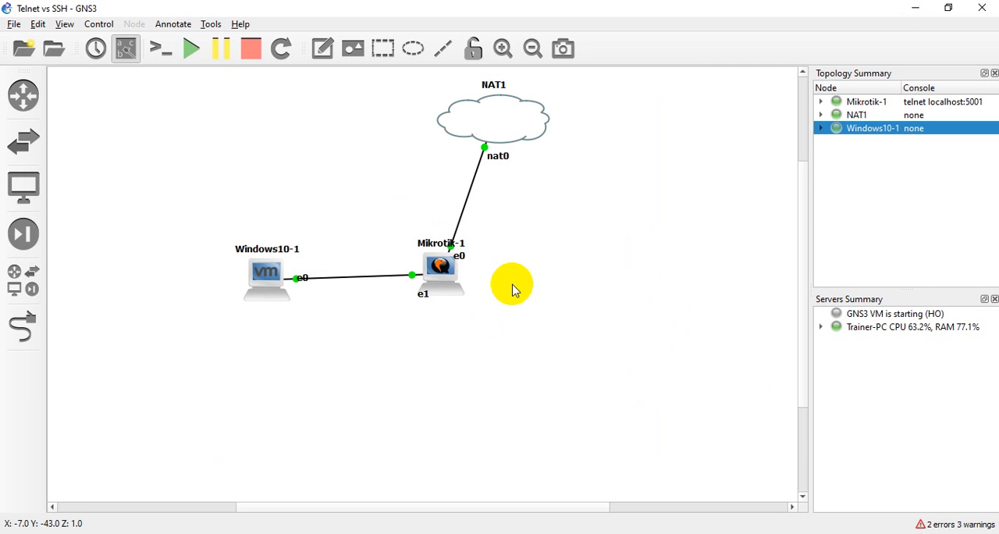
drag(400, 222, 485, 340)
click(498, 294)
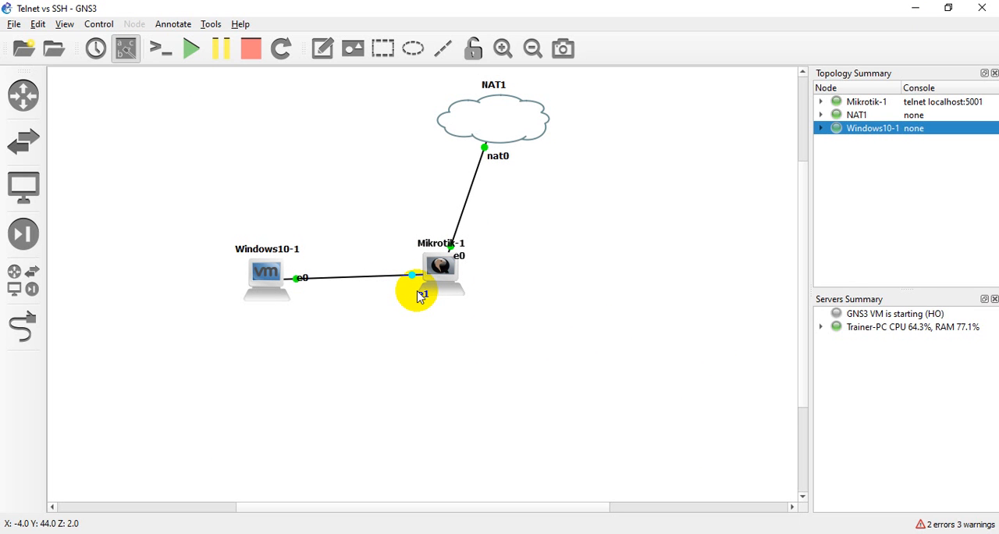
Add a c7200 router to the topology in the empty area above and left of Windows10-1
click(24, 93)
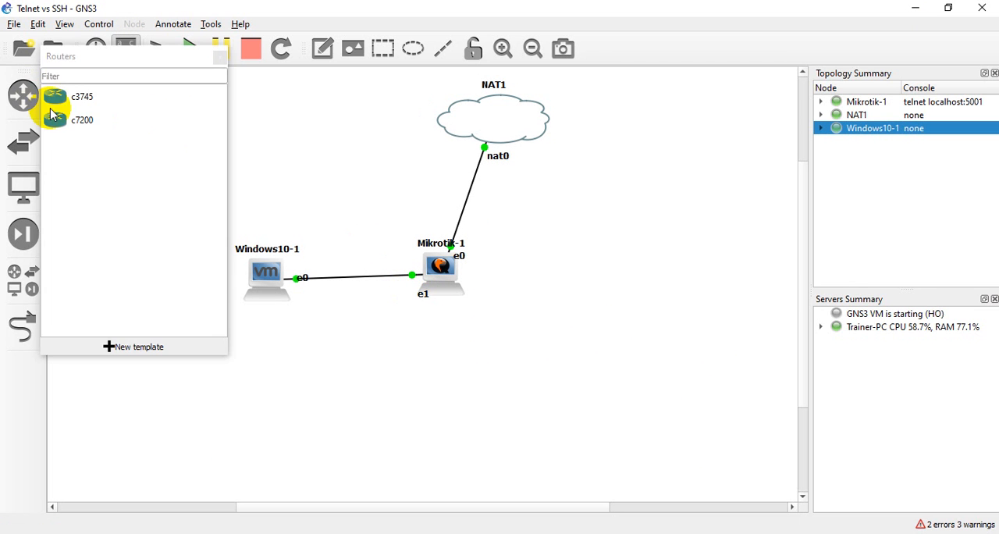
click(57, 125)
drag(57, 130, 107, 139)
click(220, 57)
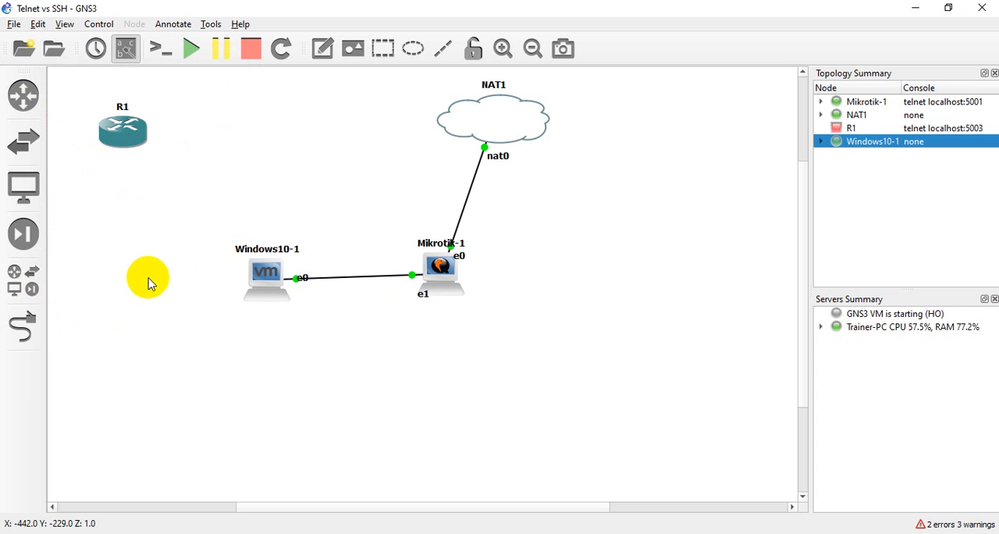
drag(126, 139, 139, 133)
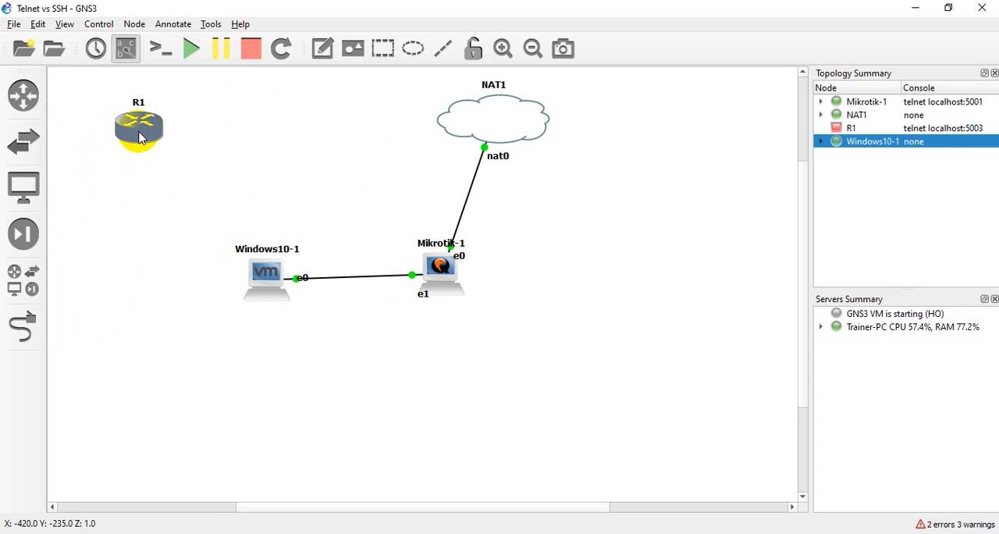
click(148, 254)
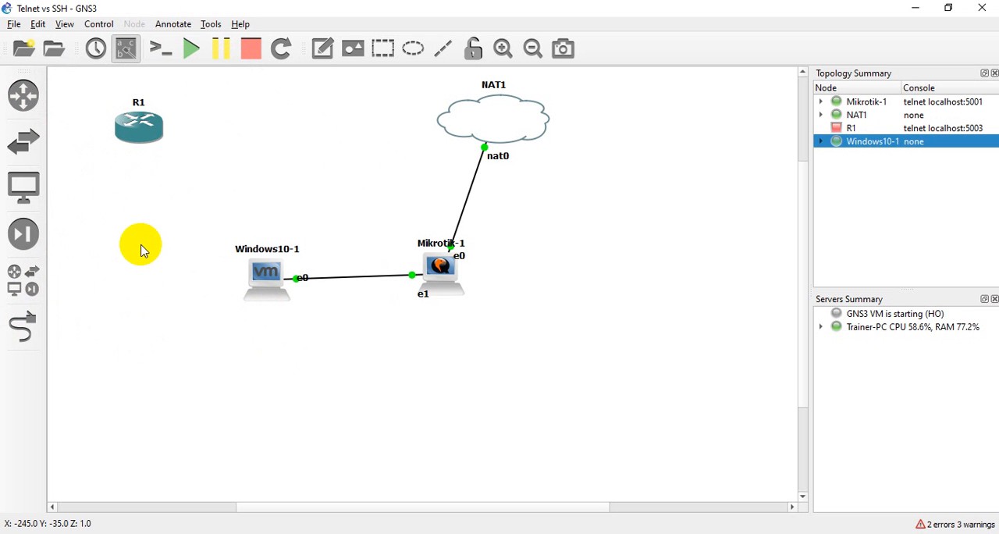
Start a new VMware VM template in the GNS3 preferences, set to run on the local computer
click(39, 26)
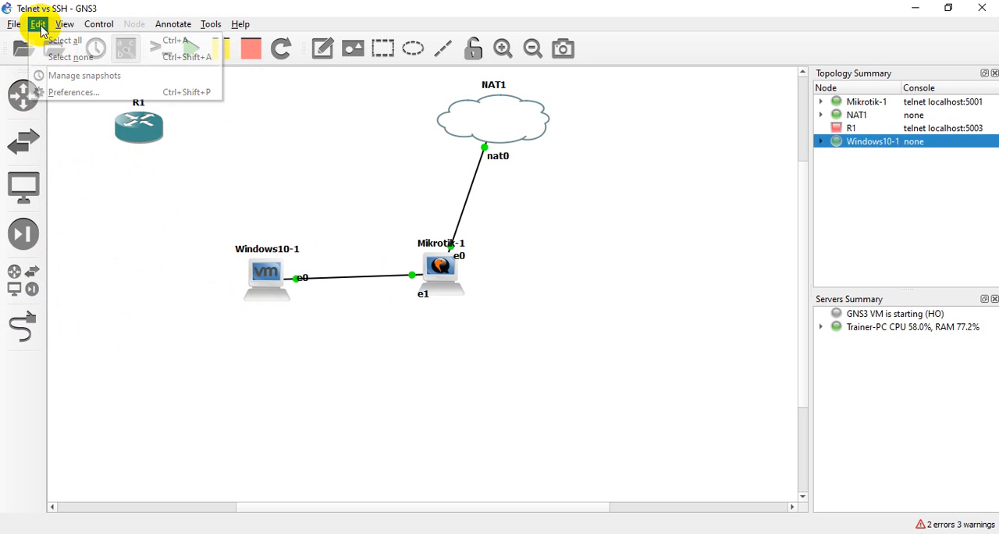
click(59, 92)
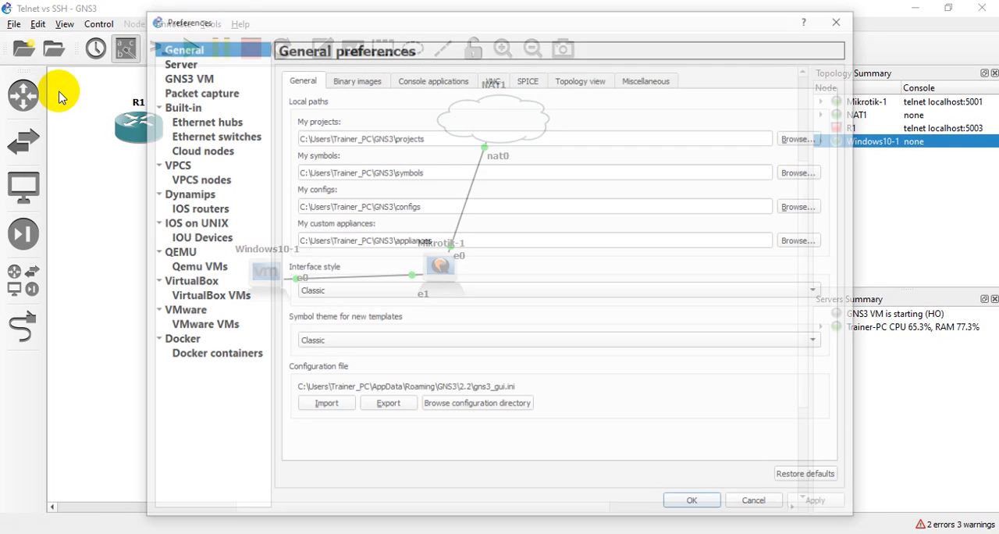
click(181, 312)
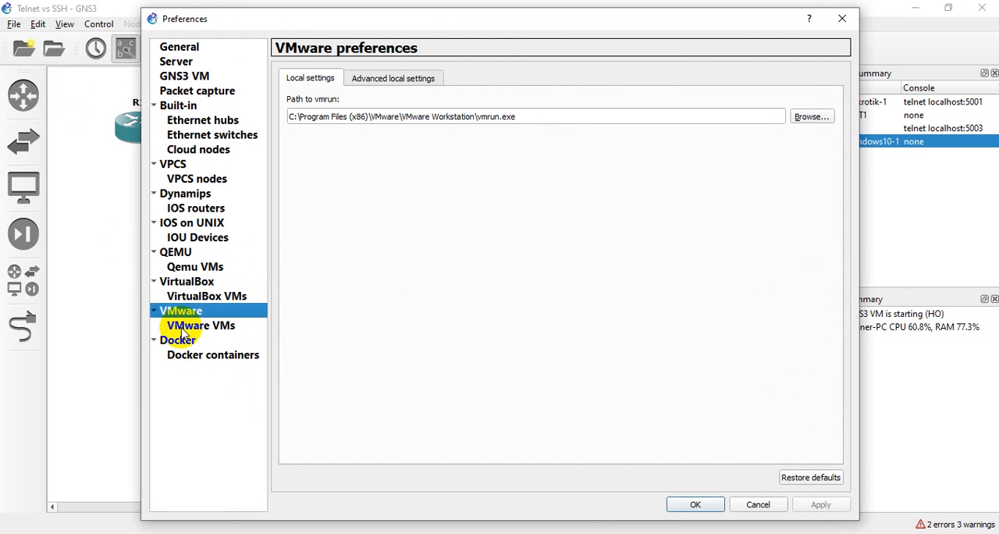
click(182, 329)
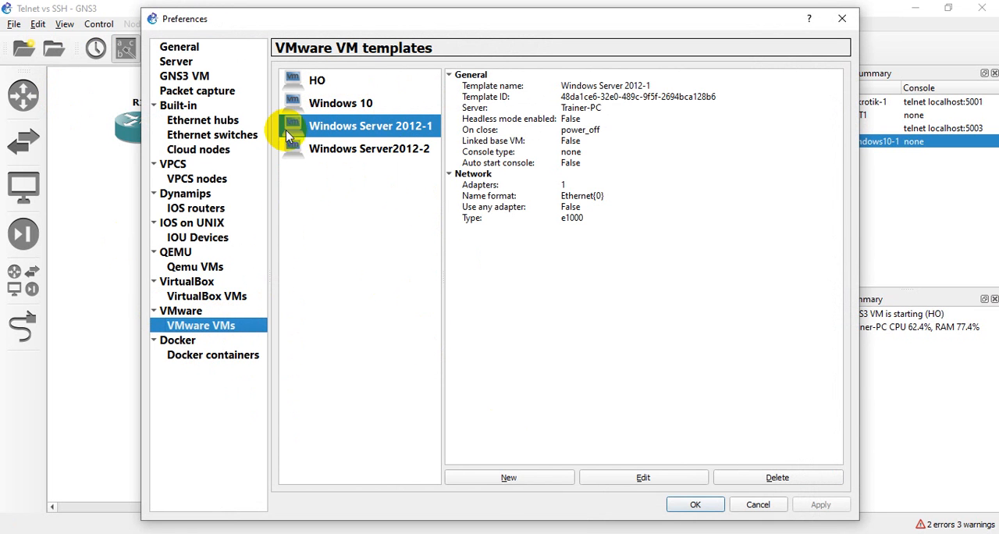
click(505, 476)
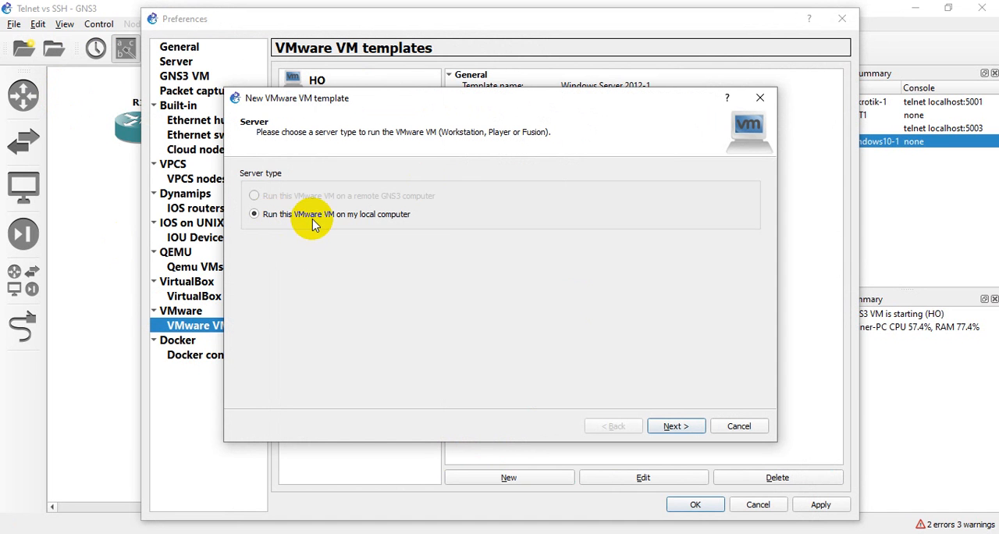
click(675, 427)
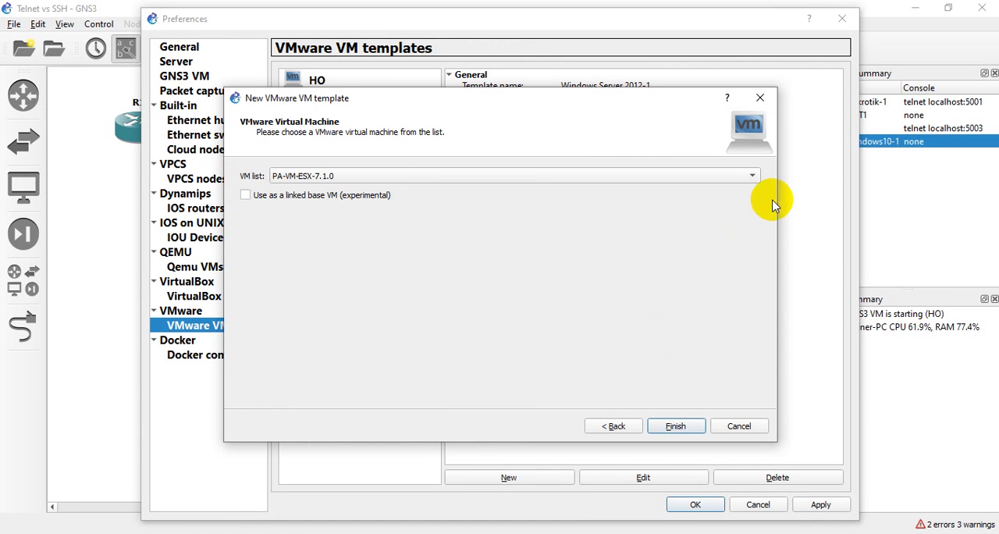
Switch to VMware Workstation, look over the virtual machines in its library, and return to the GNS3 template wizard
click(700, 533)
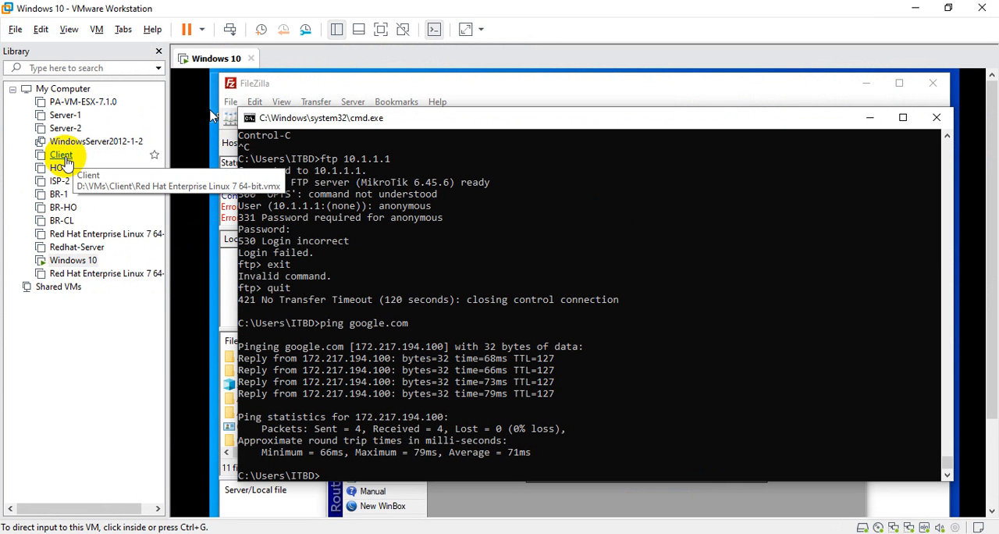
click(553, 357)
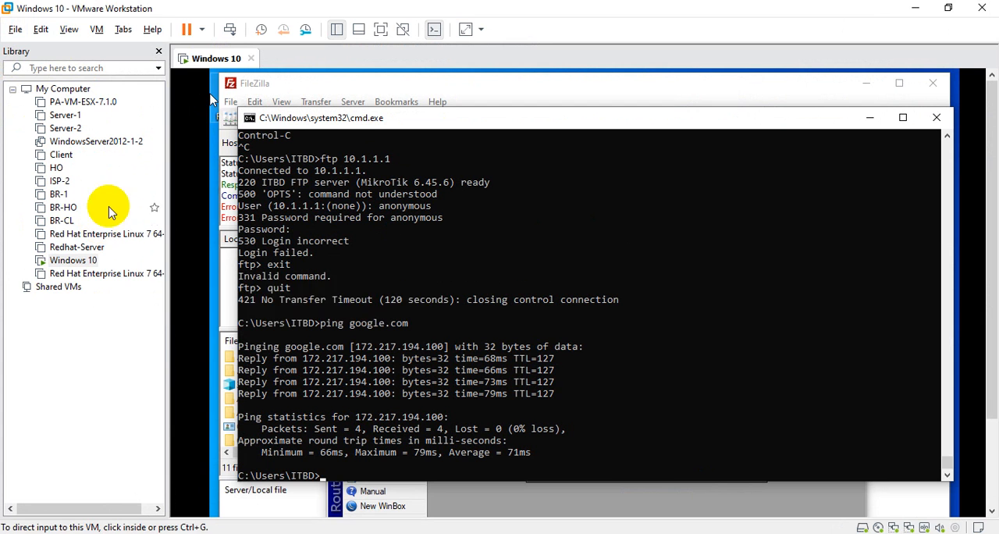
click(311, 306)
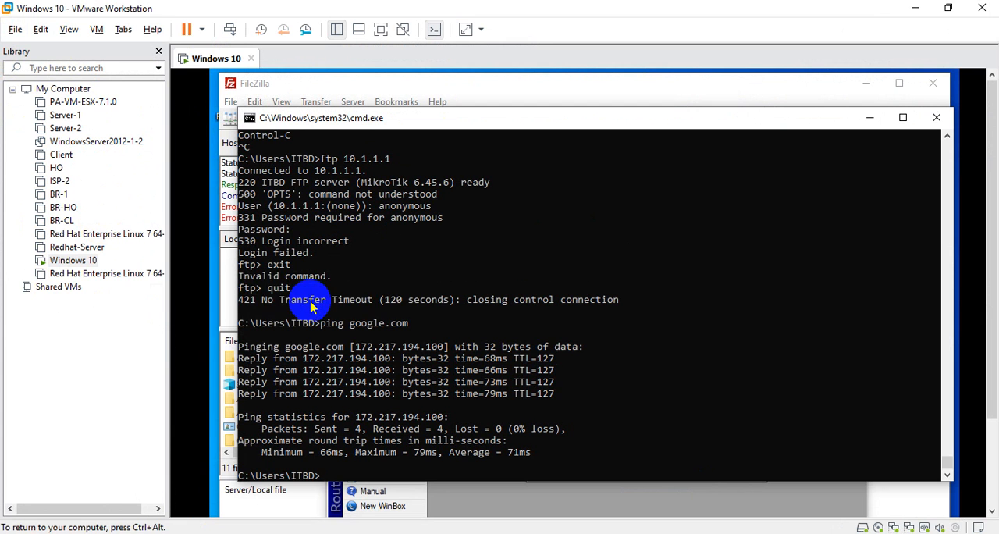
click(914, 8)
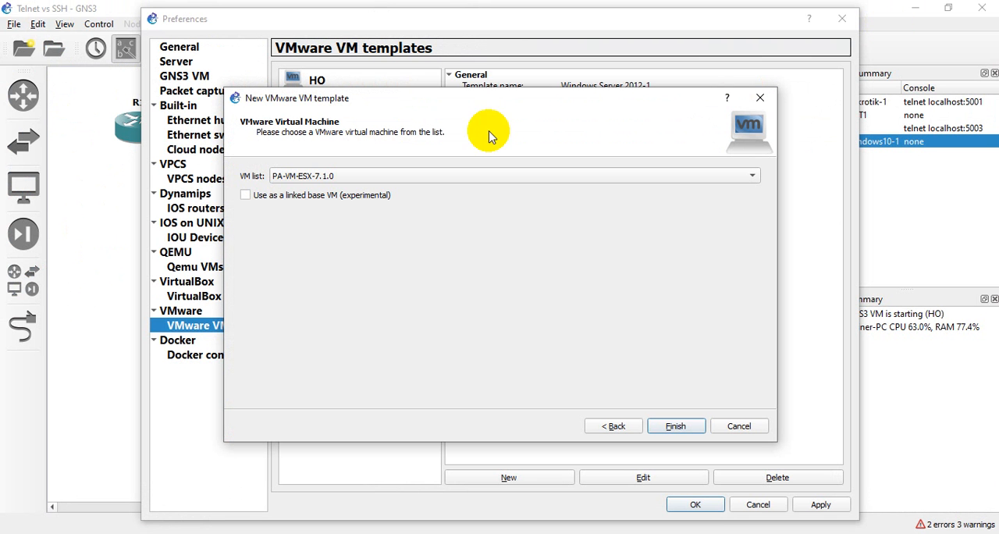
Create the VMware template from the Red Hat Enterprise Linux 7 64-bit virtual machine and apply the preferences
click(479, 177)
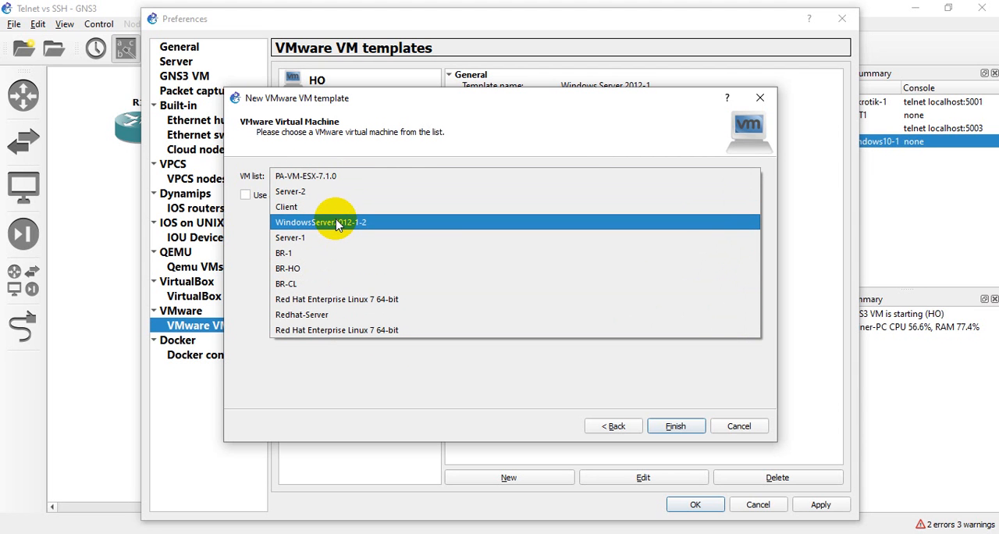
click(317, 299)
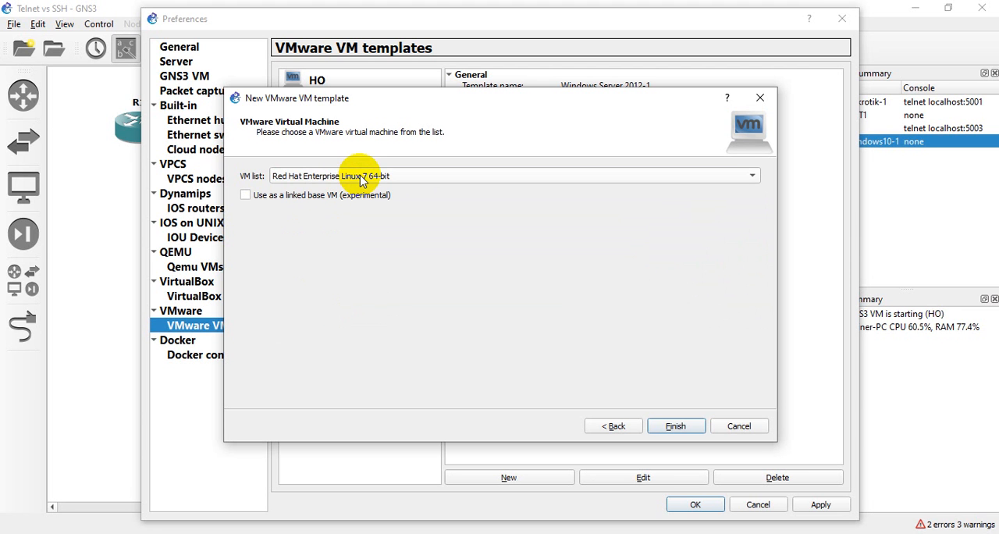
click(676, 426)
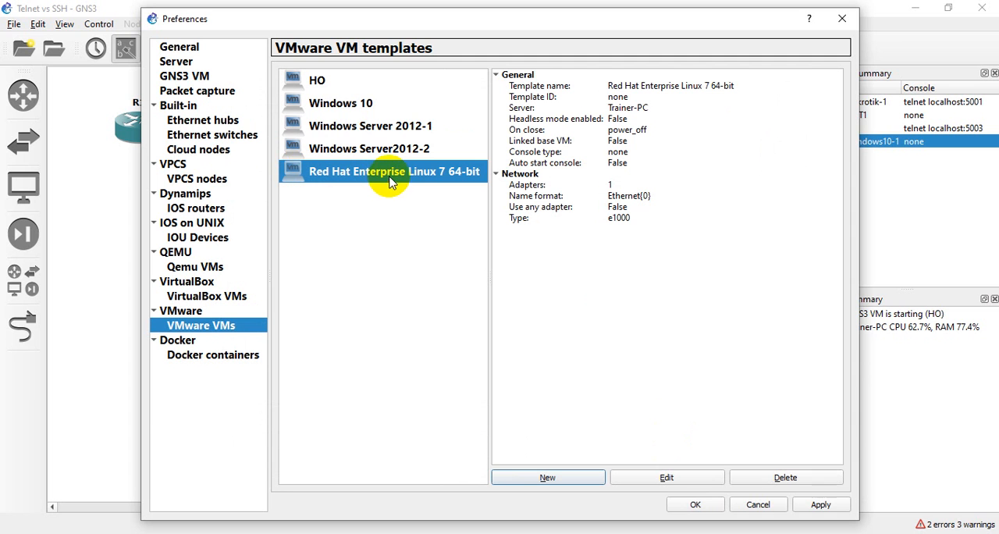
click(820, 505)
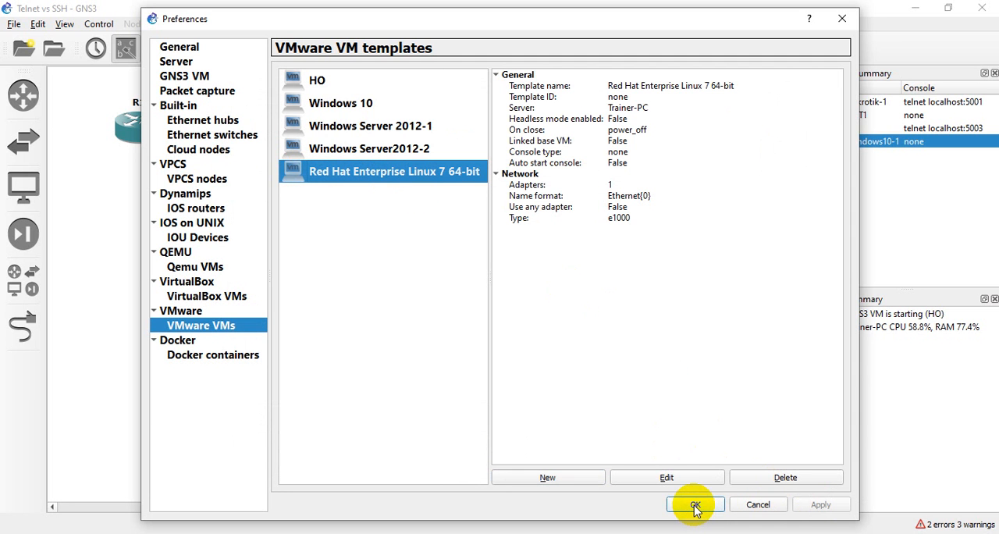
Change the symbol of the Red Hat Enterprise Linux 7 64-bit template to the classic server symbol
click(666, 472)
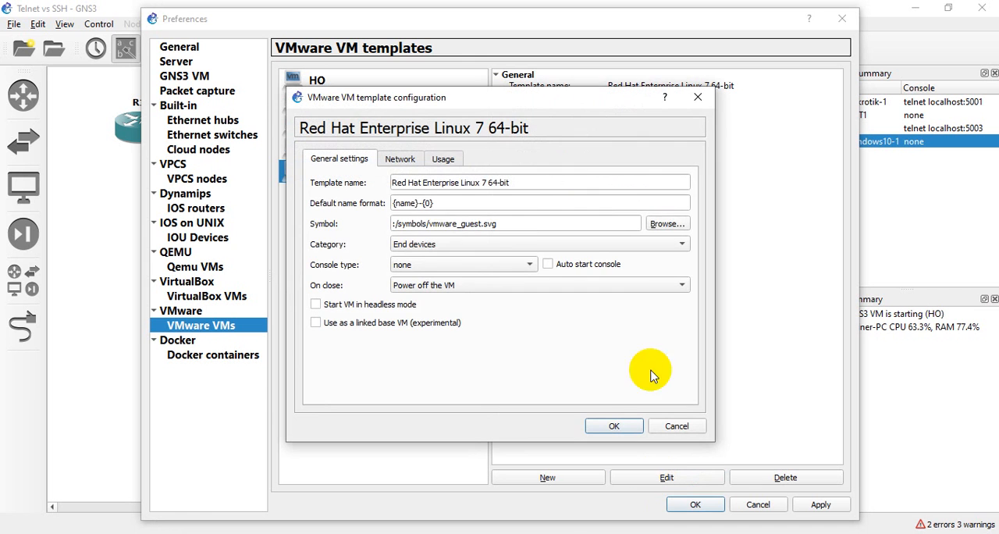
click(664, 223)
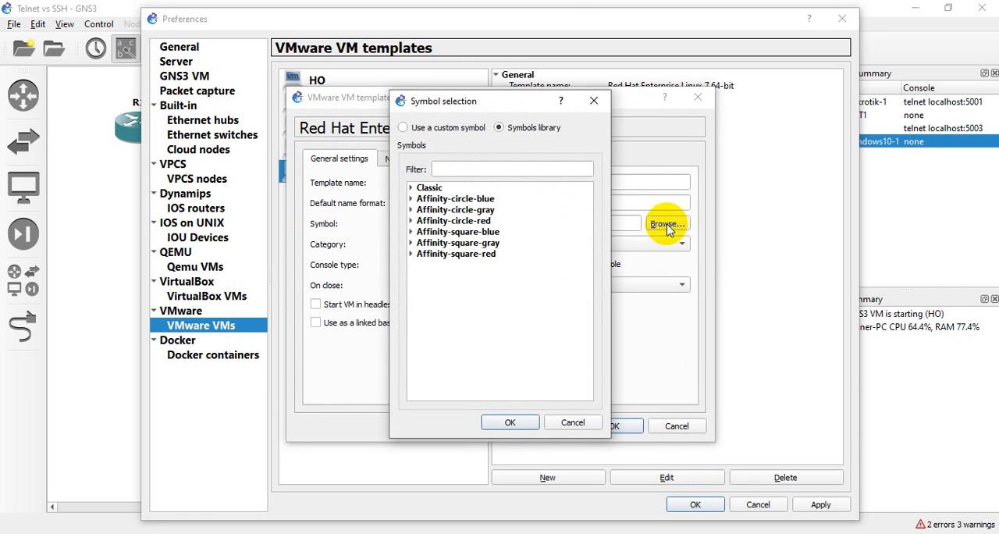
click(412, 189)
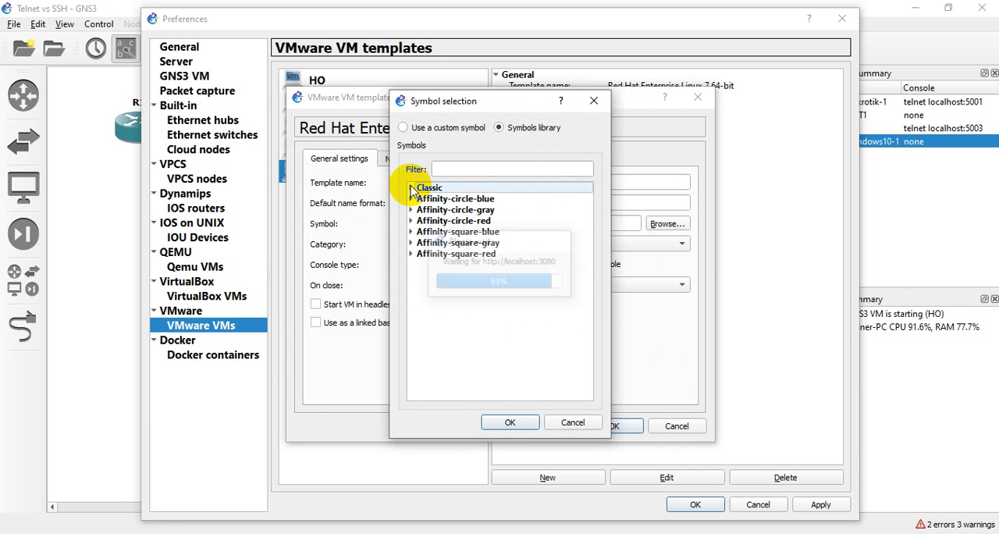
scroll(493, 306, down, 5)
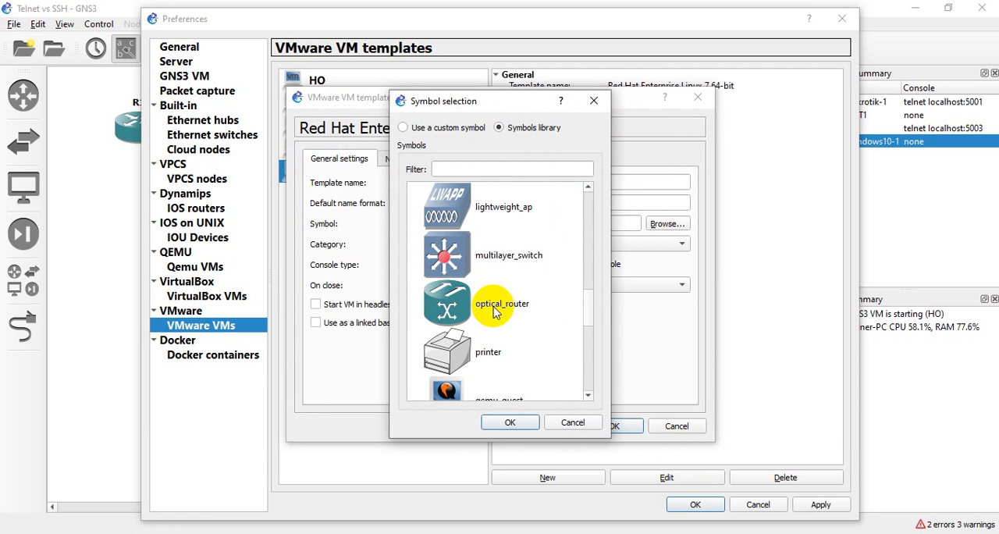
scroll(494, 312, down, 8)
scroll(493, 312, up, 5)
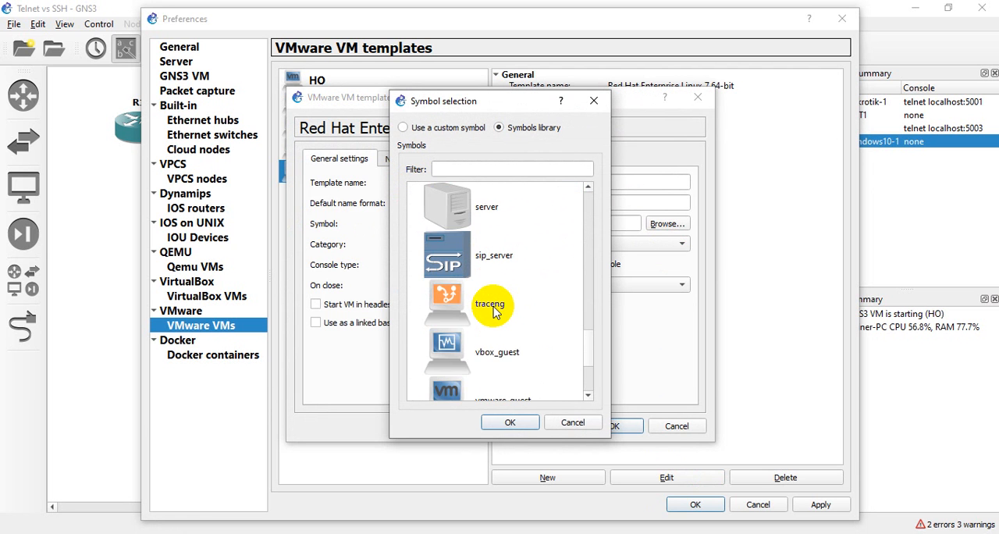
click(474, 353)
click(509, 421)
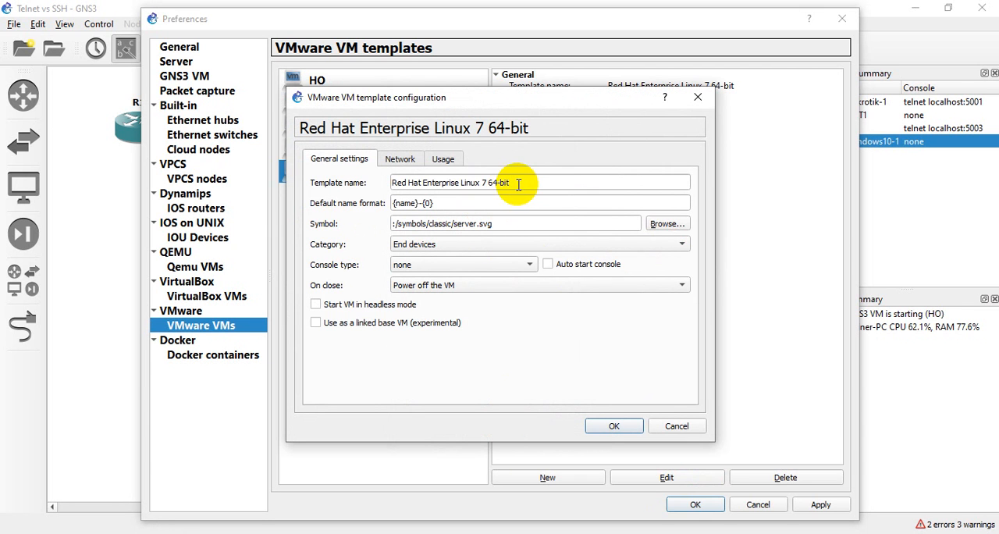
Rename the Red Hat template as Linux Server and save the preferences
drag(518, 184, 358, 177)
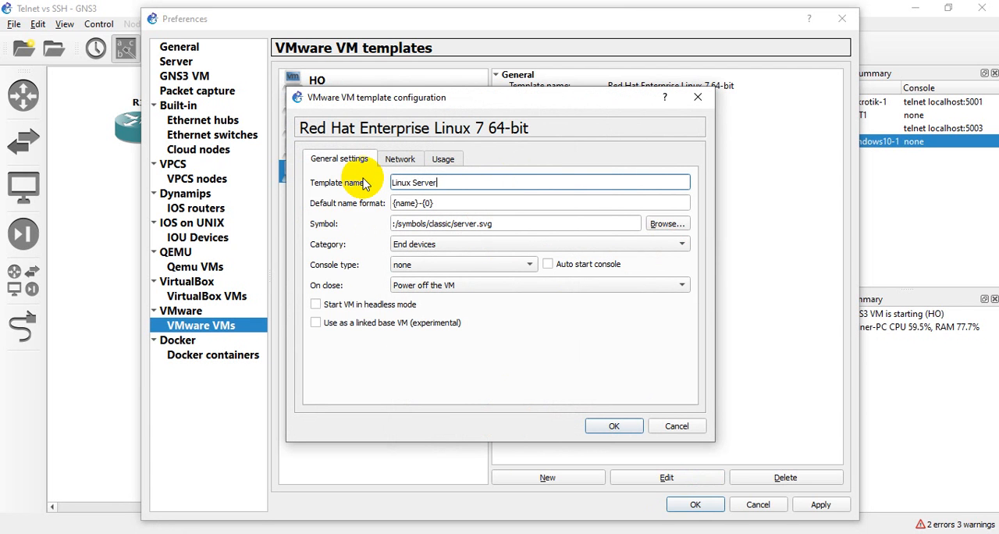
click(602, 426)
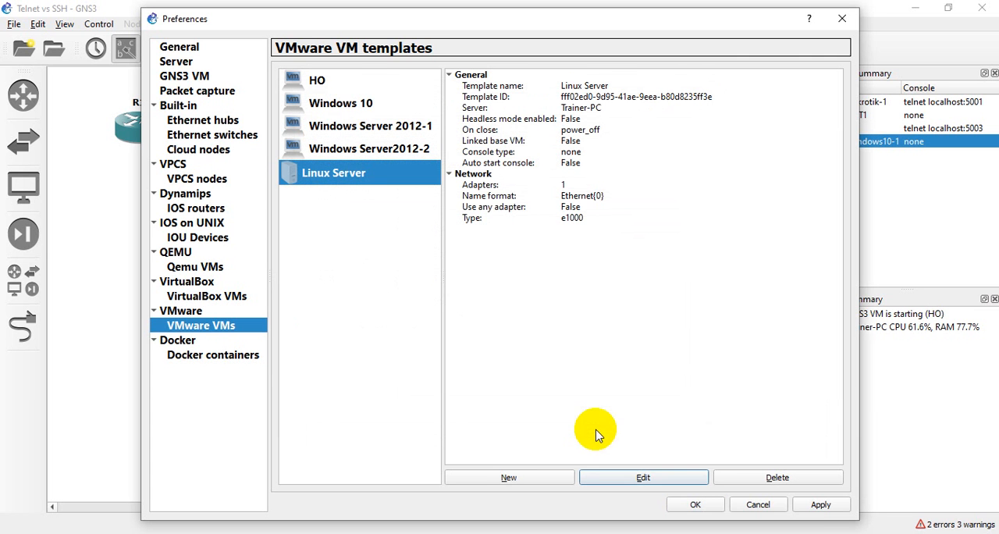
click(694, 504)
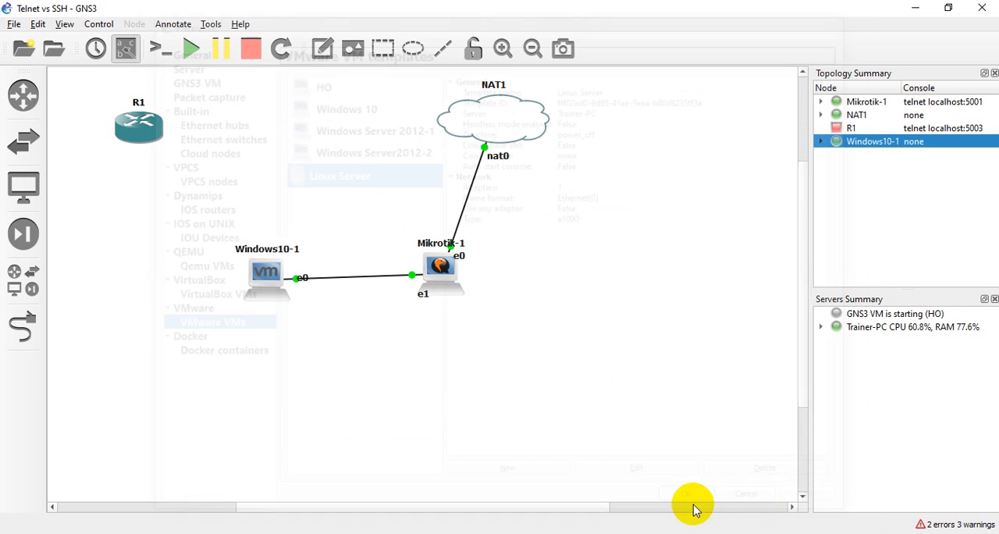
Add a Linux Server node to the topology and position it between R1 and NAT1
click(26, 291)
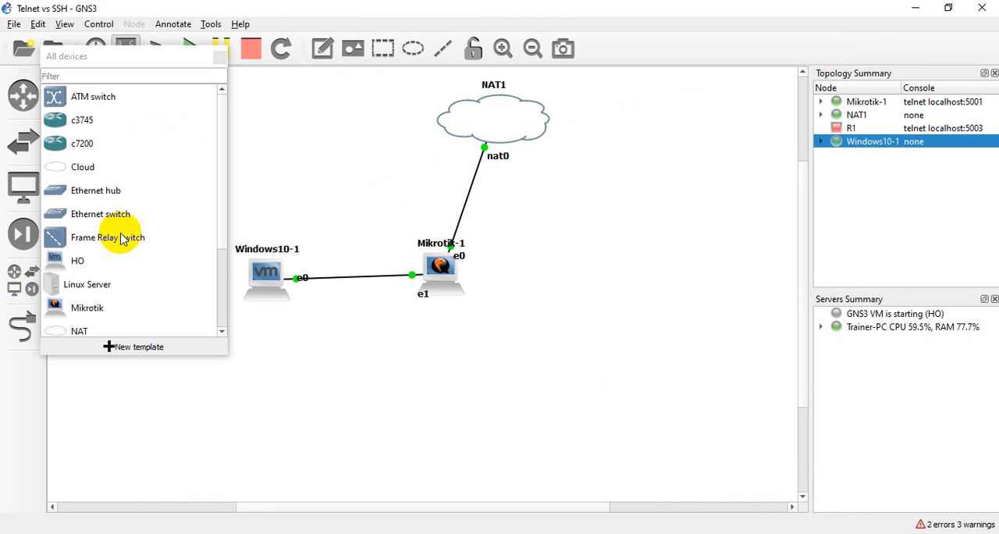
click(24, 277)
click(24, 277)
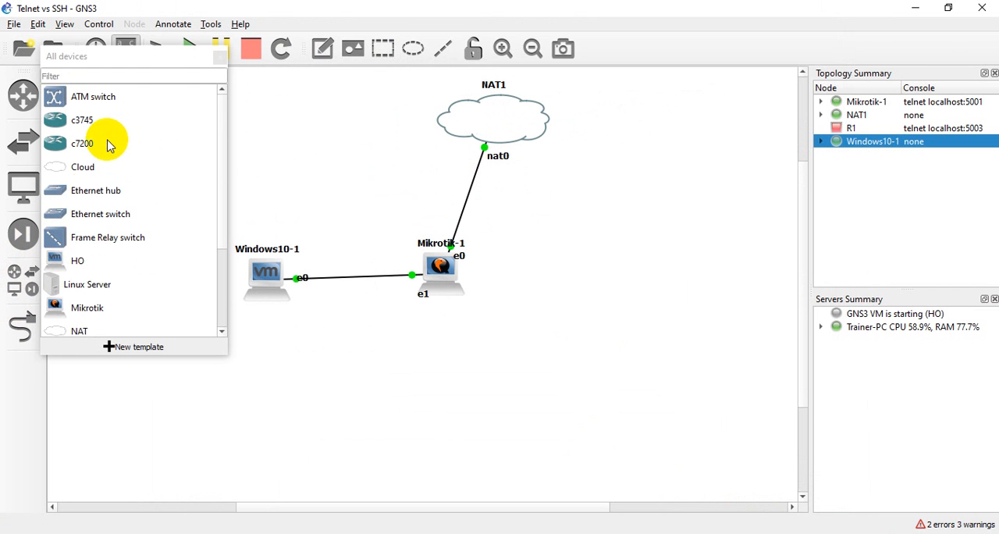
click(66, 287)
drag(67, 287, 337, 127)
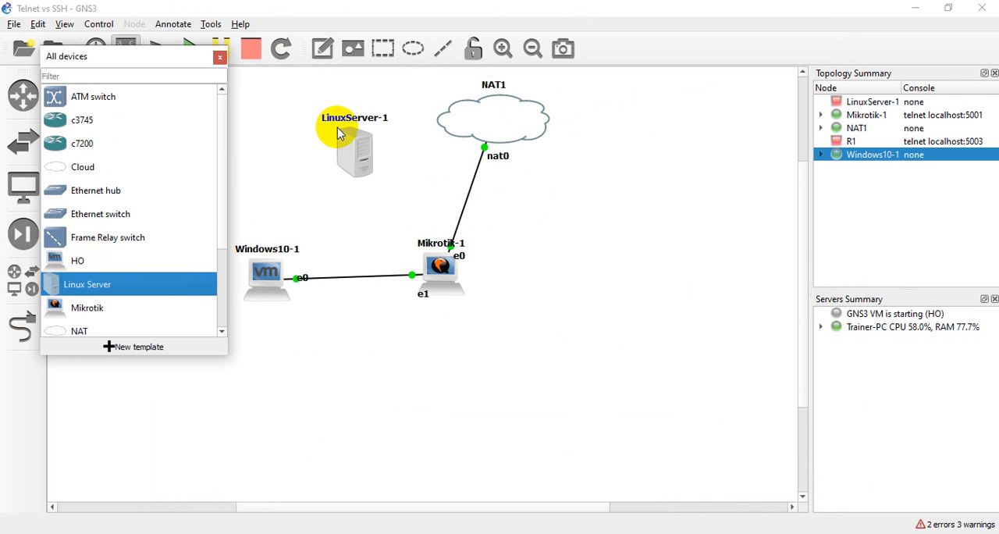
click(220, 57)
drag(357, 159, 337, 133)
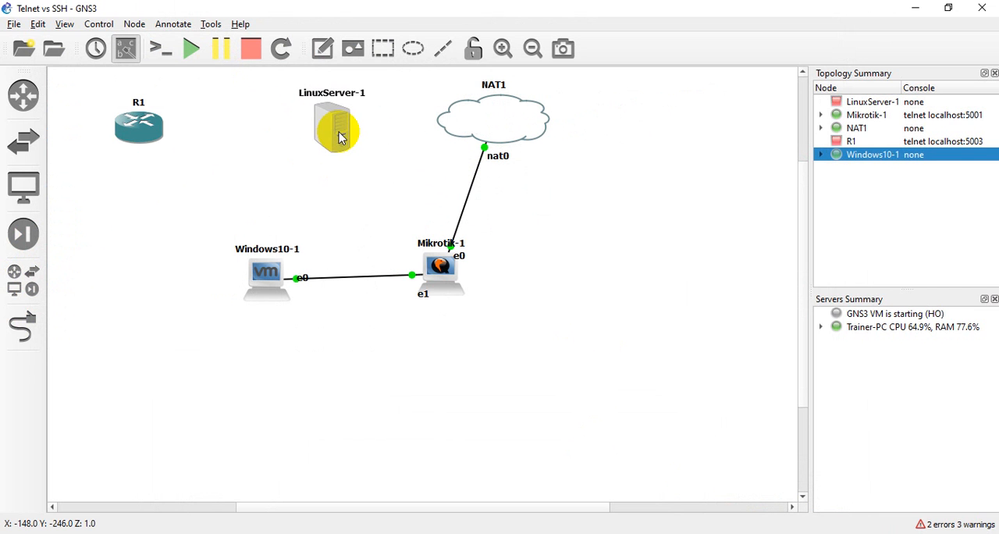
click(687, 533)
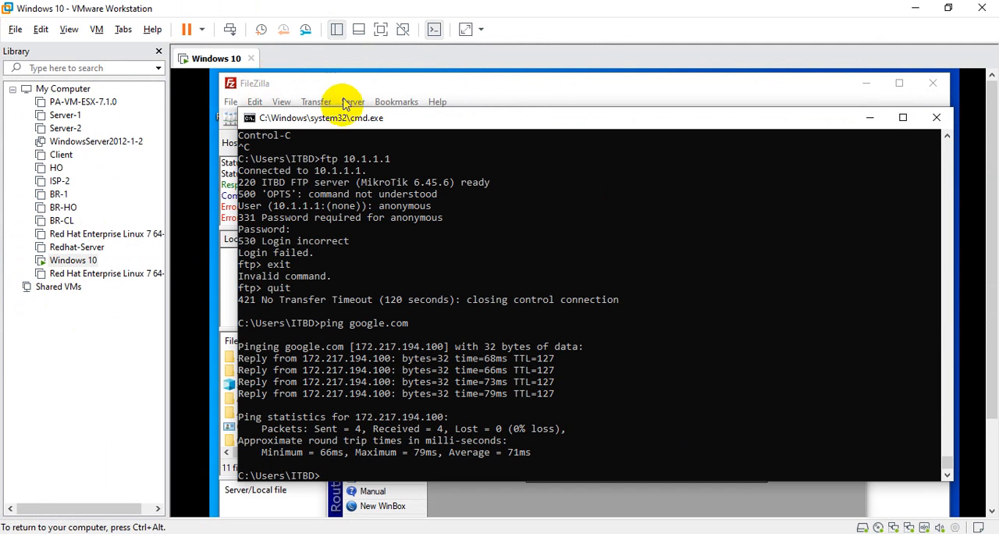
key(ctrl+alt)
click(911, 11)
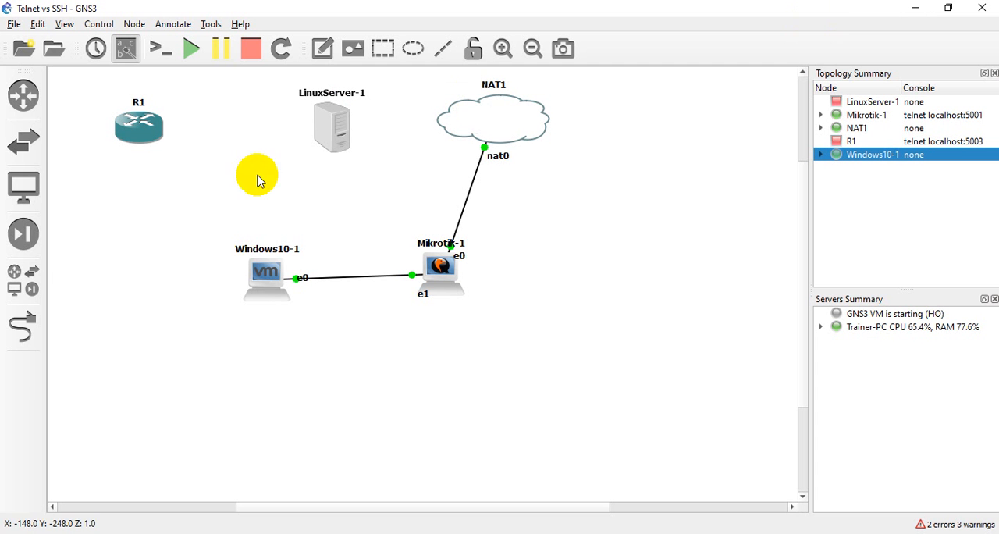
Try to link FastEthernet0/0 of R1 to the LinuxServer-1 node
click(22, 322)
click(141, 128)
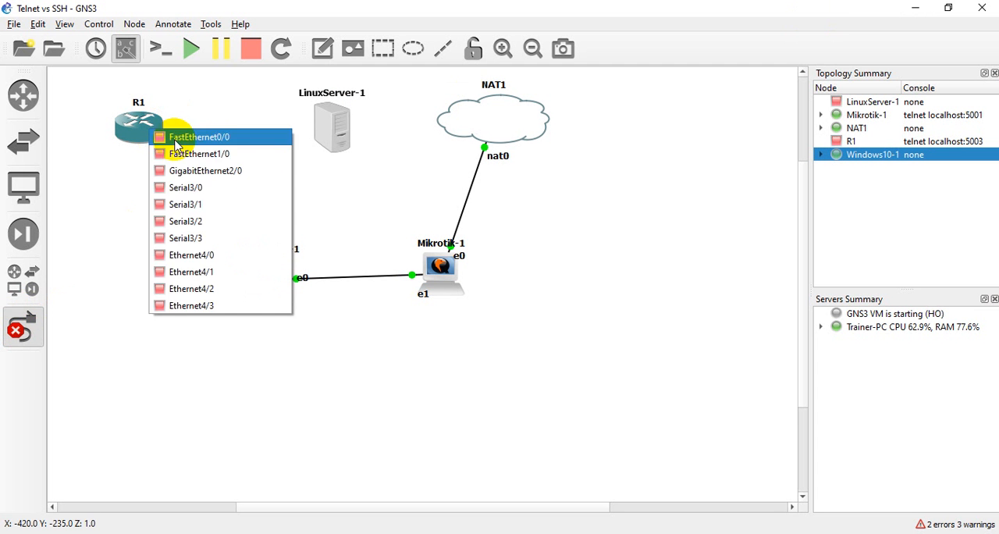
click(182, 137)
click(342, 134)
click(351, 137)
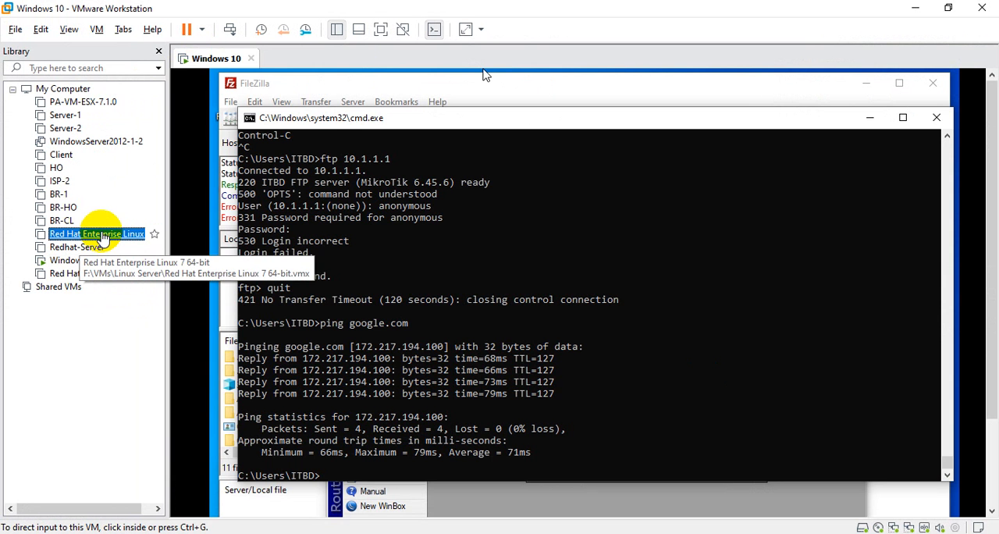
In VMware Workstation, set the first network adapter of Red Hat Enterprise Linux 7 64-bit to custom network VMnet0, and return to GNS3
click(101, 236)
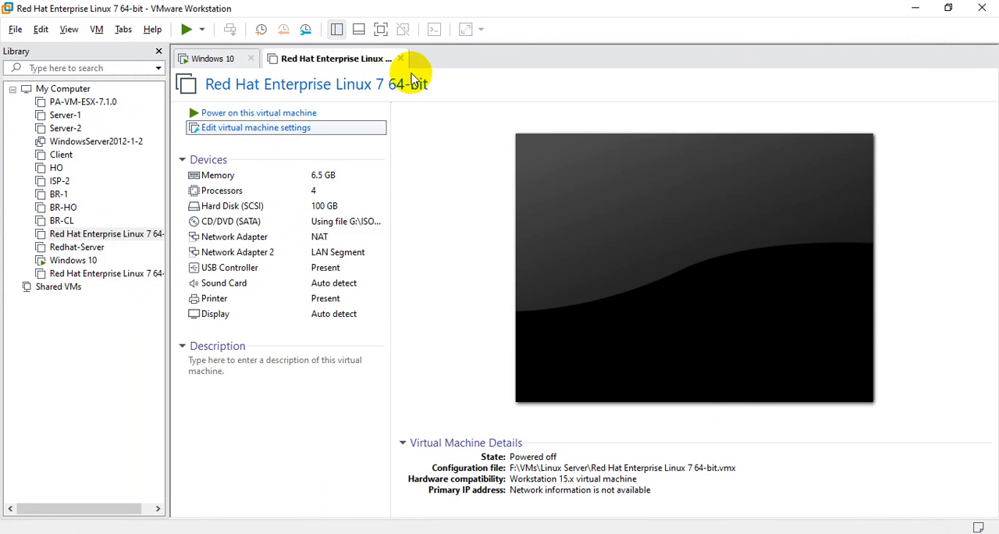
click(367, 139)
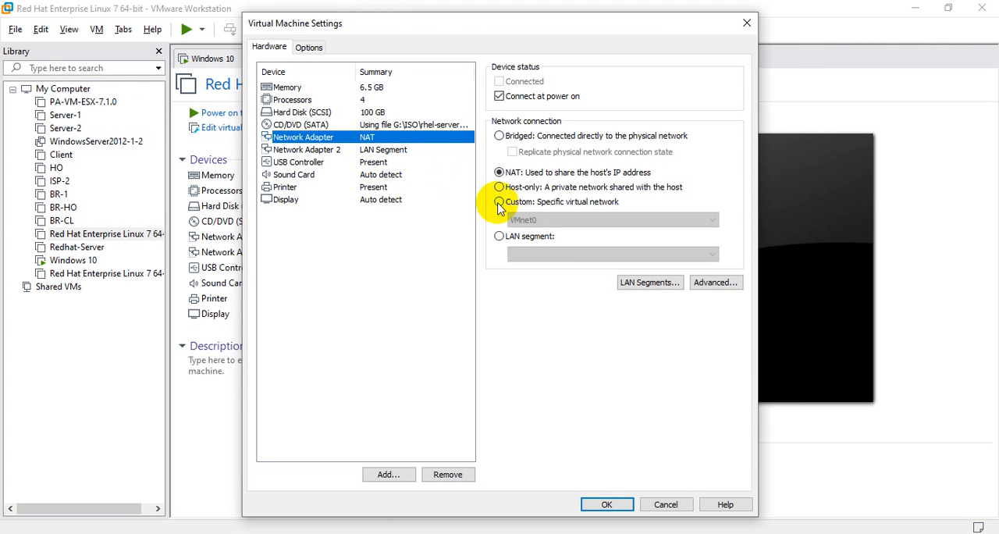
click(499, 202)
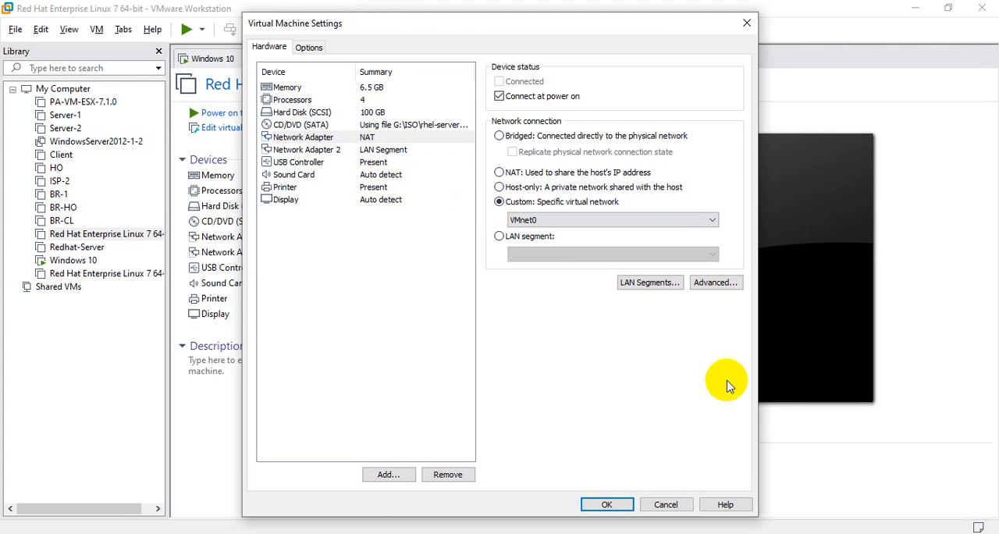
click(606, 504)
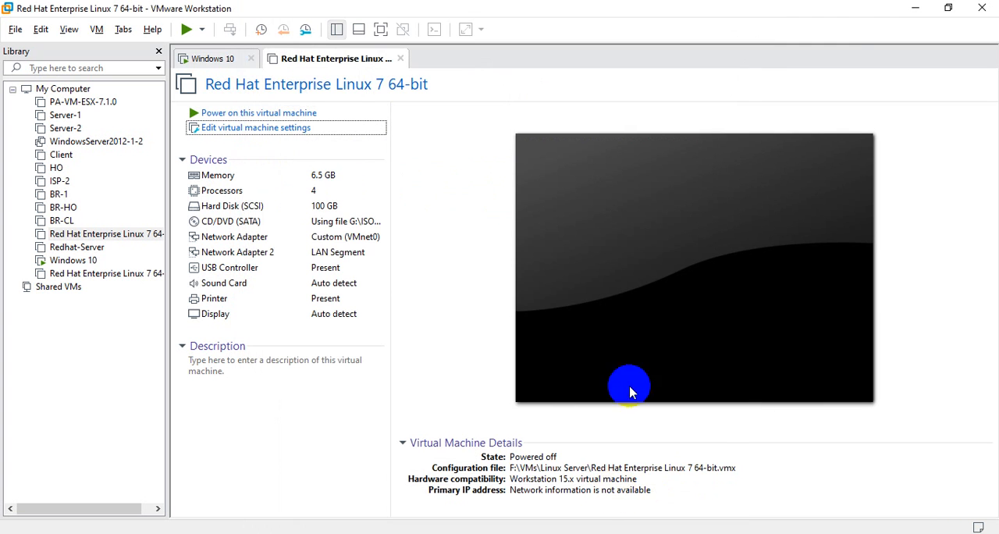
click(915, 12)
Link FastEthernet0/0 of R1 to the e0 interface of LinuxServer-1
click(149, 133)
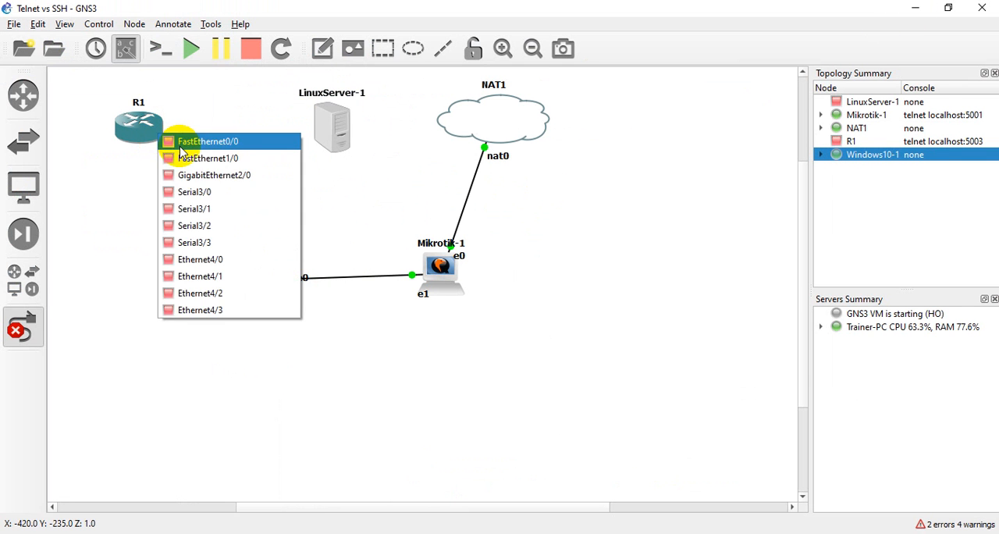
click(180, 146)
click(343, 133)
click(382, 140)
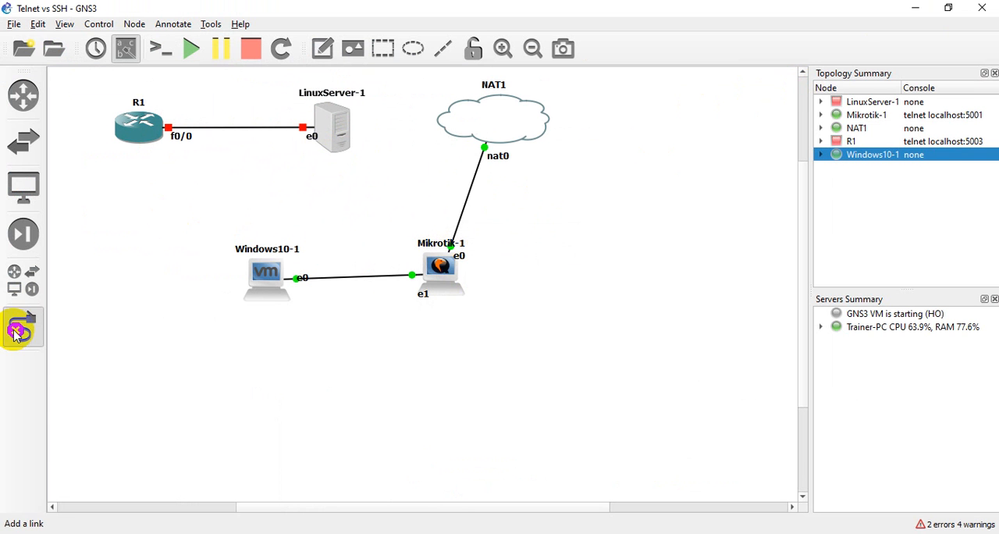
Try to start the LinuxServer-1 node, view its virtual machine in VMware Workstation, and return to GNS3
right_click(334, 132)
click(361, 153)
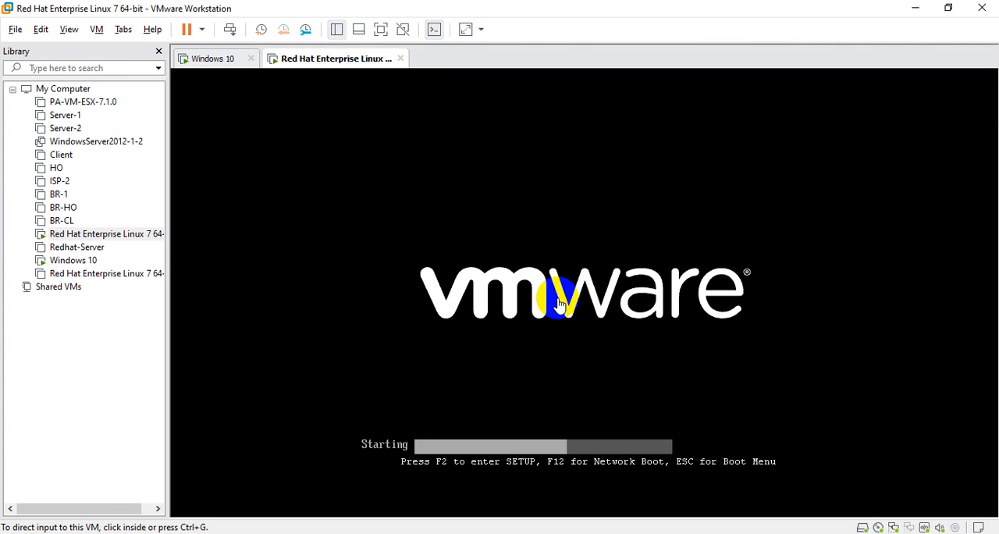
click(917, 16)
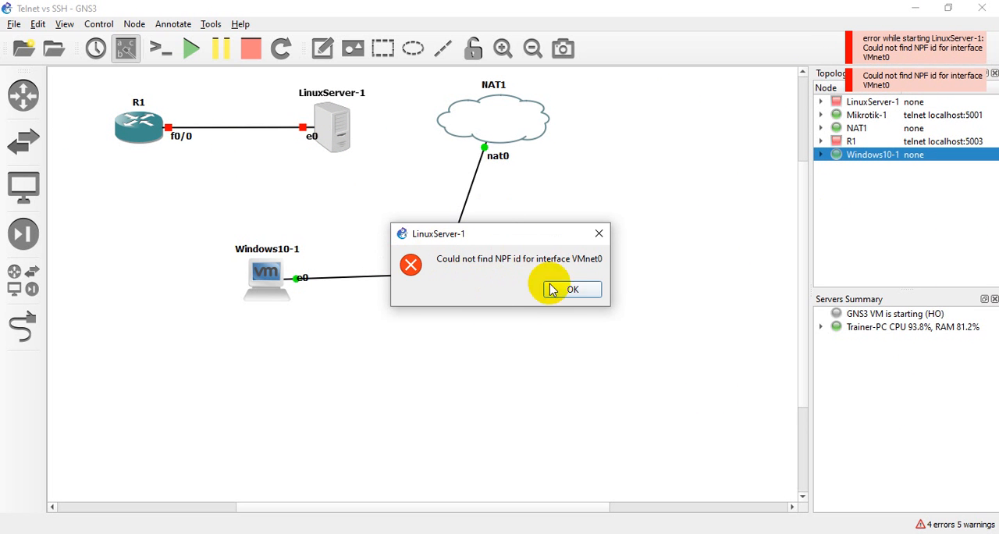
click(578, 294)
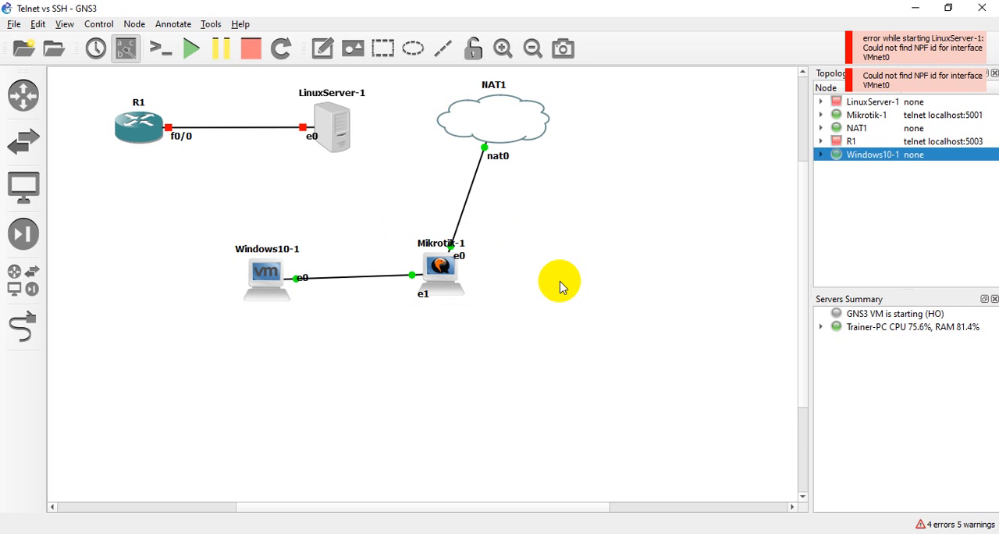